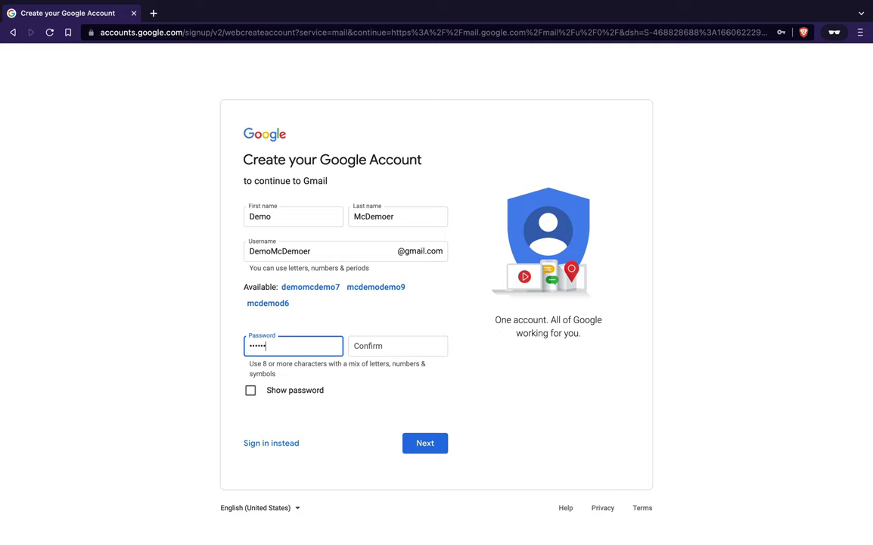
# Step: Enter and confirm the new account password and submit the signup details
pyautogui.press('Tab')
pyautogui.write('••••')
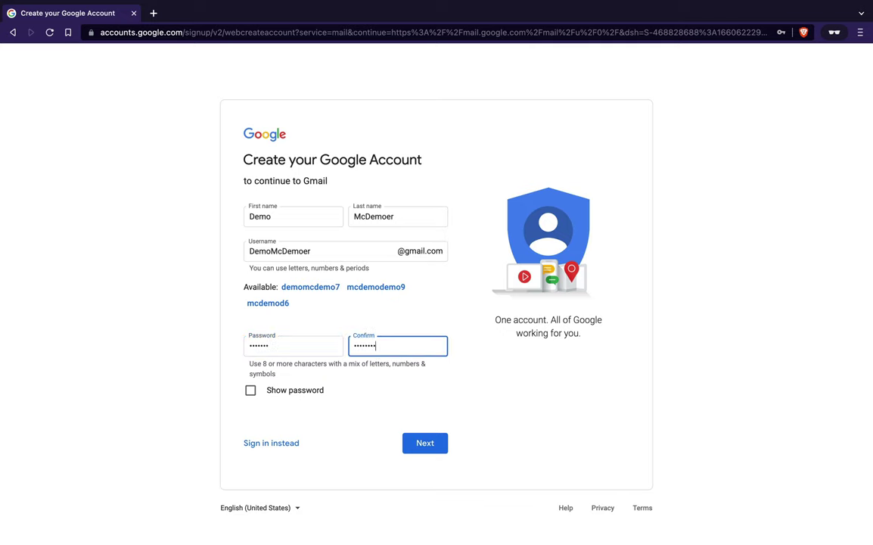
pyautogui.press('Return')
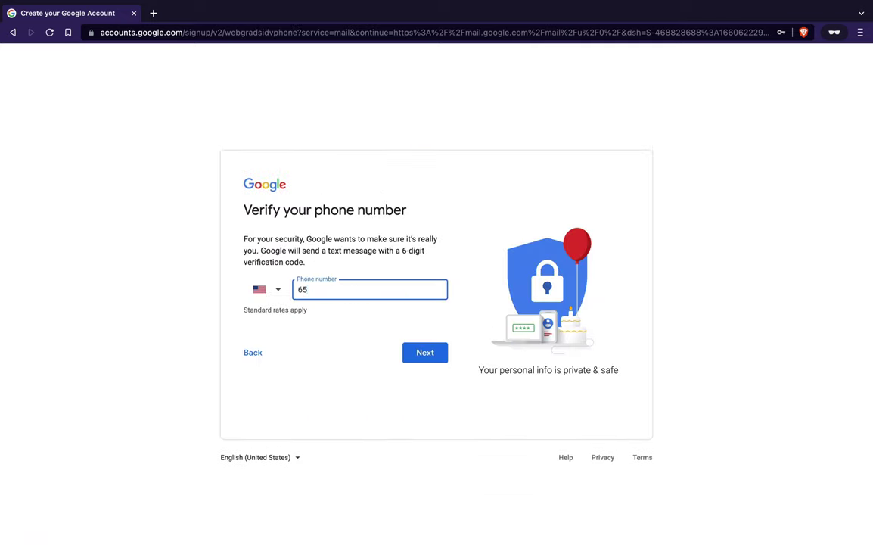
# Step: Verify the account with the phone number and the SMS verification code
pyautogui.click(417, 352)
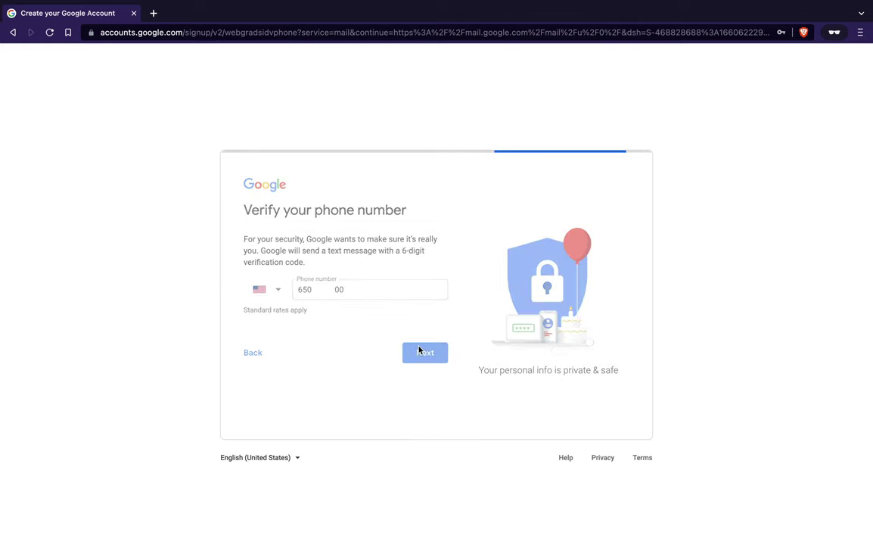
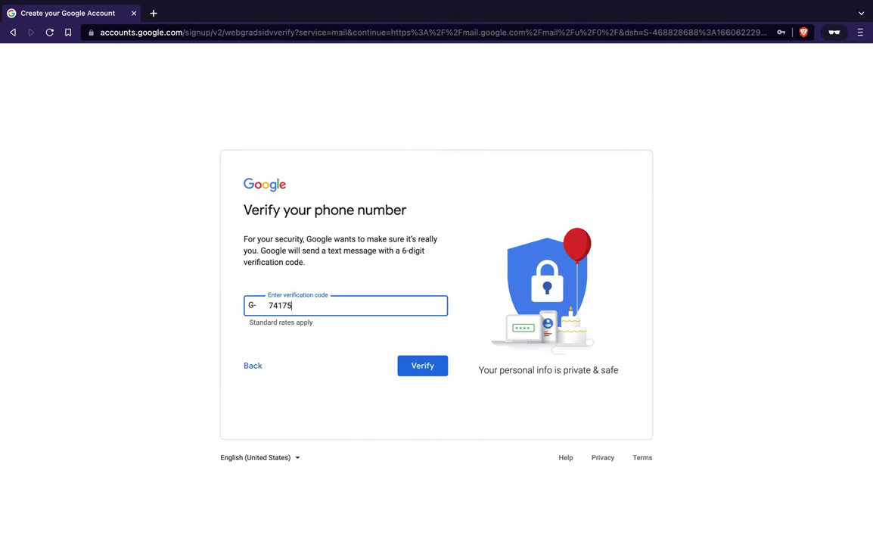
pyautogui.click(433, 371)
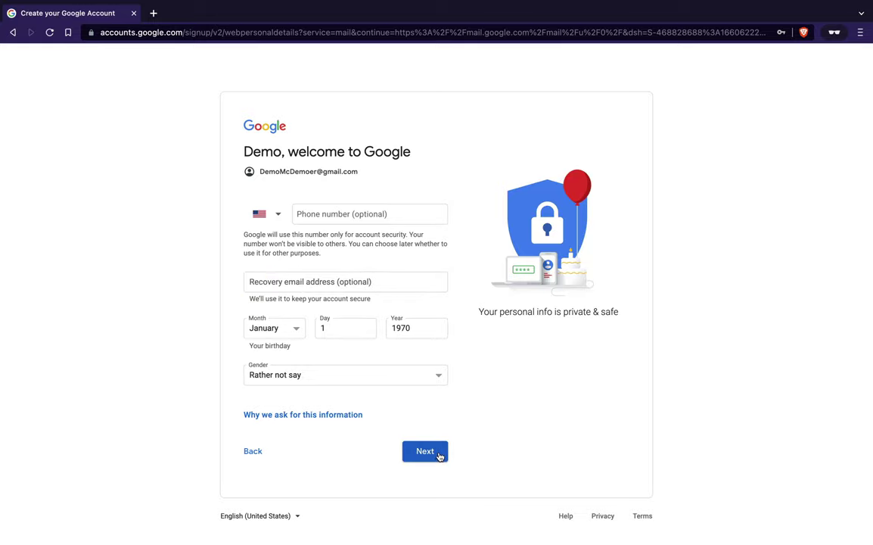
# Step: Skip the optional personal details and agree to Google's privacy terms
pyautogui.click(439, 455)
pyautogui.scroll(-6, 432, 376)
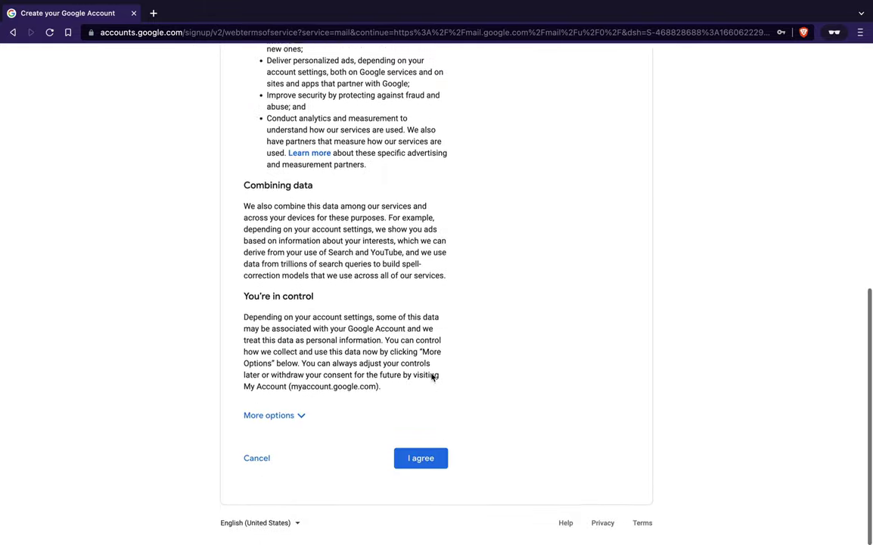
pyautogui.click(421, 458)
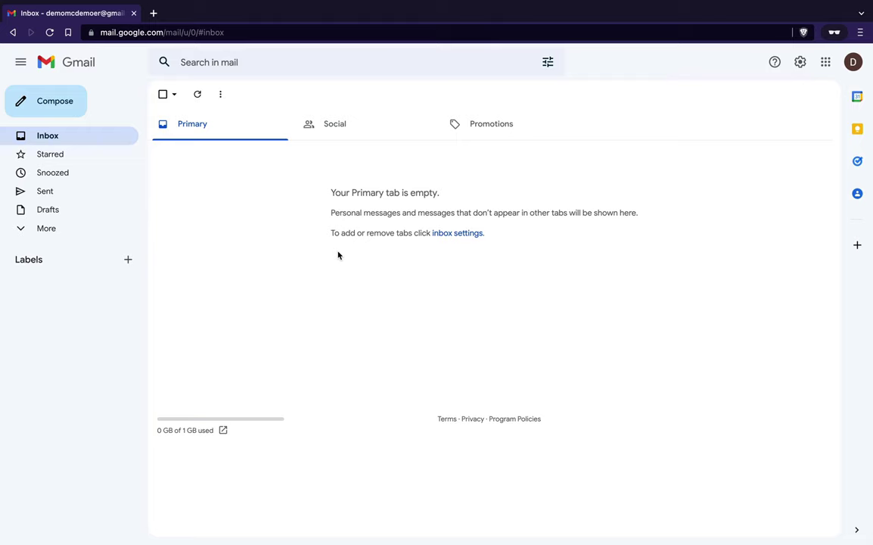
# Step: In a new private tab, visit Google Domains and then Namecheap
pyautogui.hotkey('ctrl', 't')
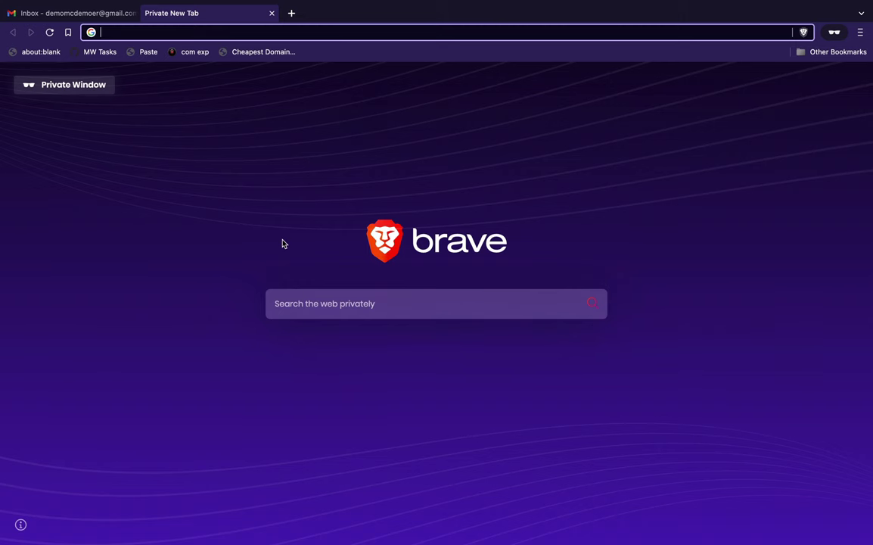
pyautogui.write('domain')
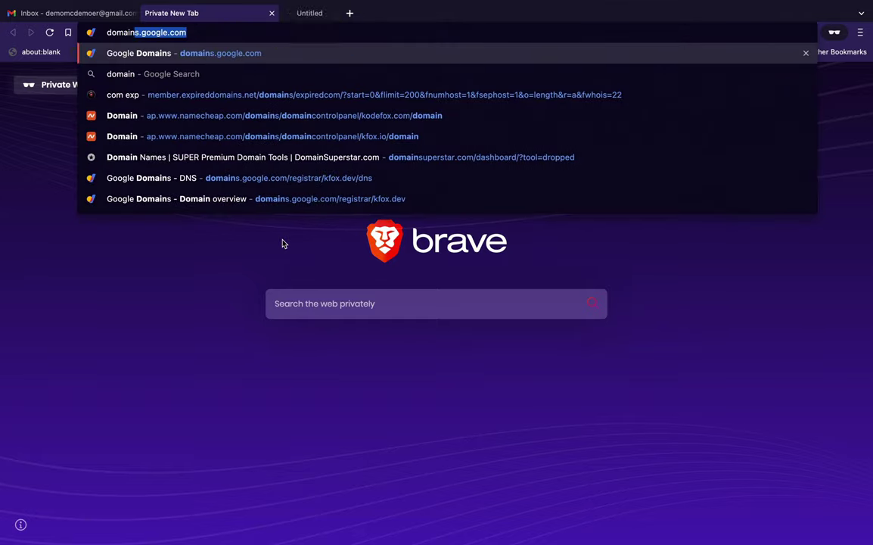
pyautogui.press('Return')
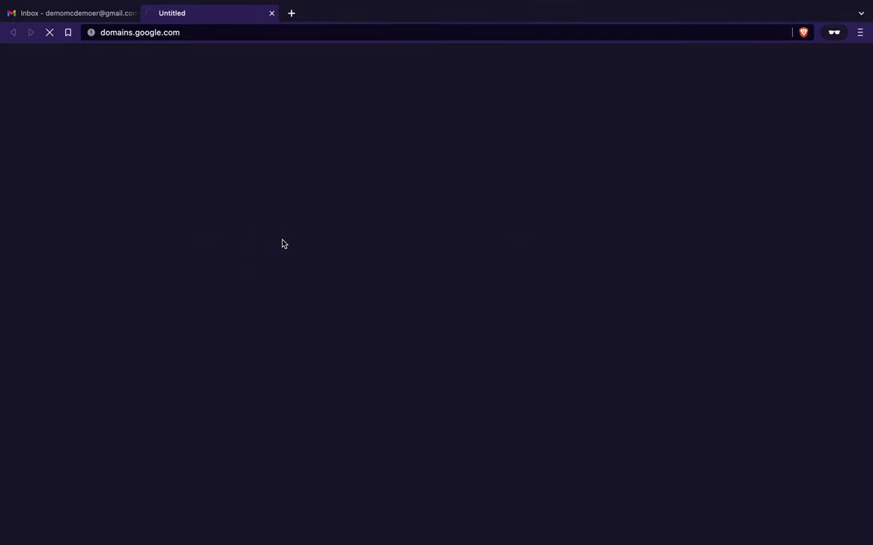
pyautogui.hotkey('ctrl', 'l')
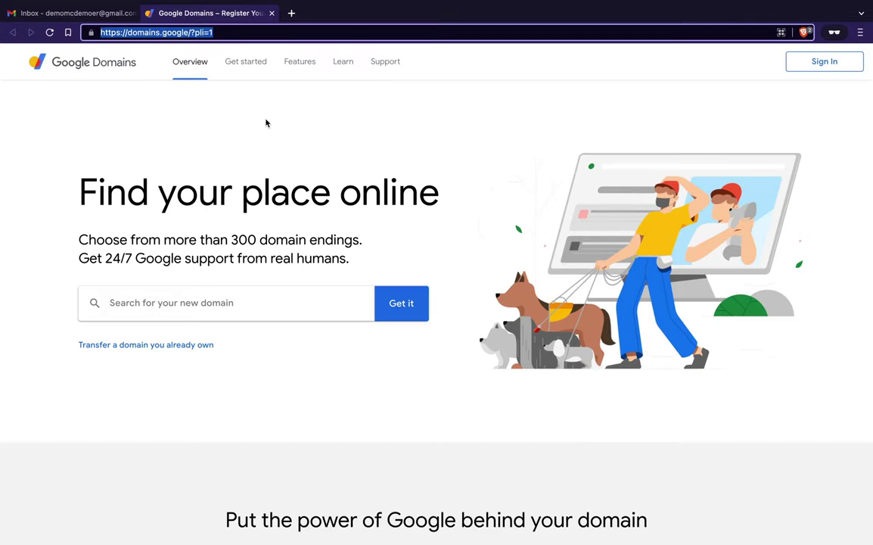
pyautogui.write('name')
pyautogui.press('Return')
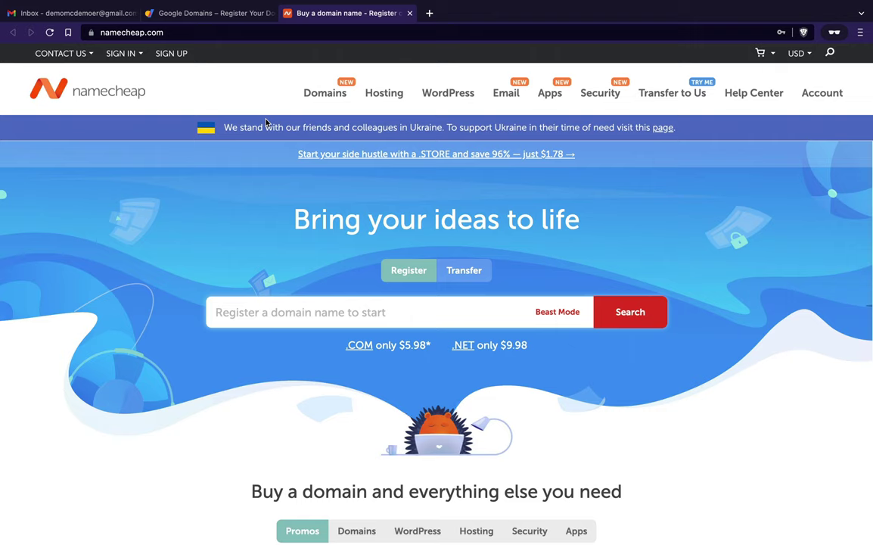
# Step: Close the Namecheap and Google Domains tabs and start a fresh private tab
pyautogui.press('super+w')
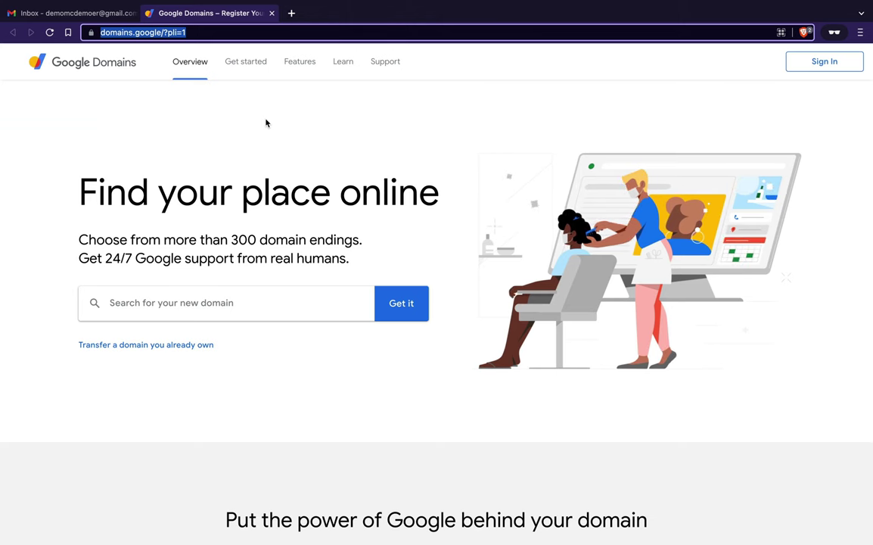
pyautogui.press('super+w')
pyautogui.press('super+t')
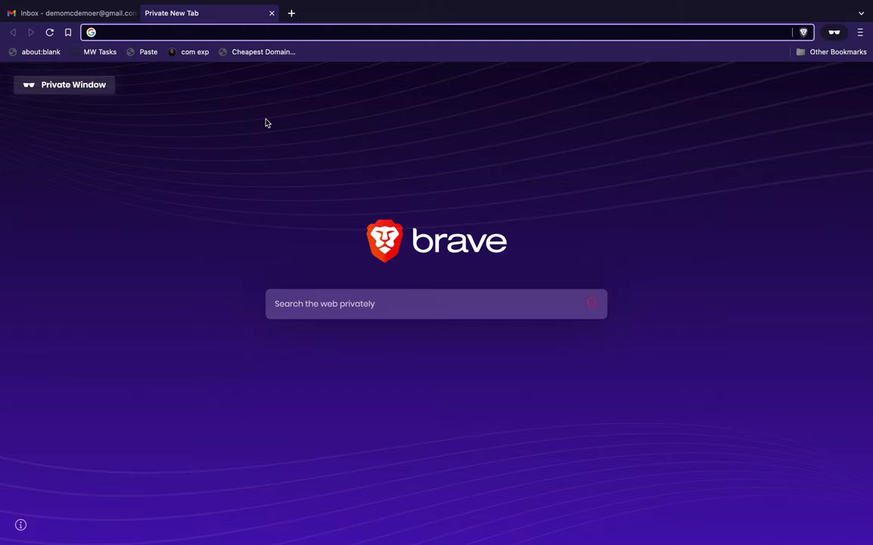
# Step: Go to cloudflare.com and start signing up for an account
pyautogui.write('c')
pyautogui.press('Return')
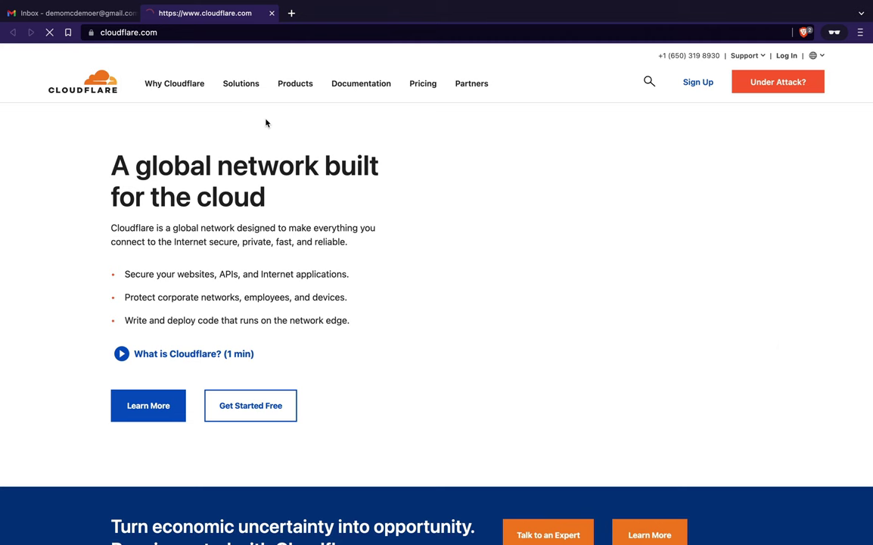
pyautogui.click(698, 82)
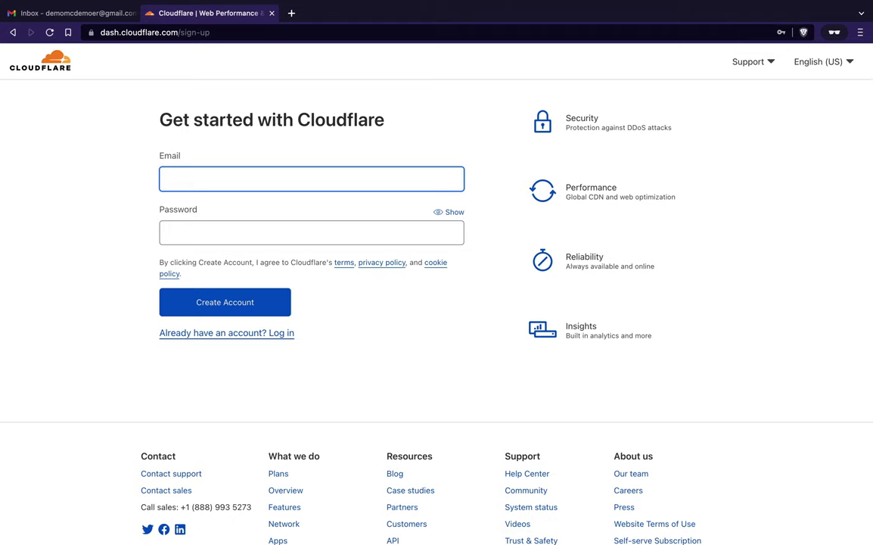
# Step: Create the Cloudflare account with the new Gmail address and a password
pyautogui.press('Tab')
pyautogui.press('Tab')
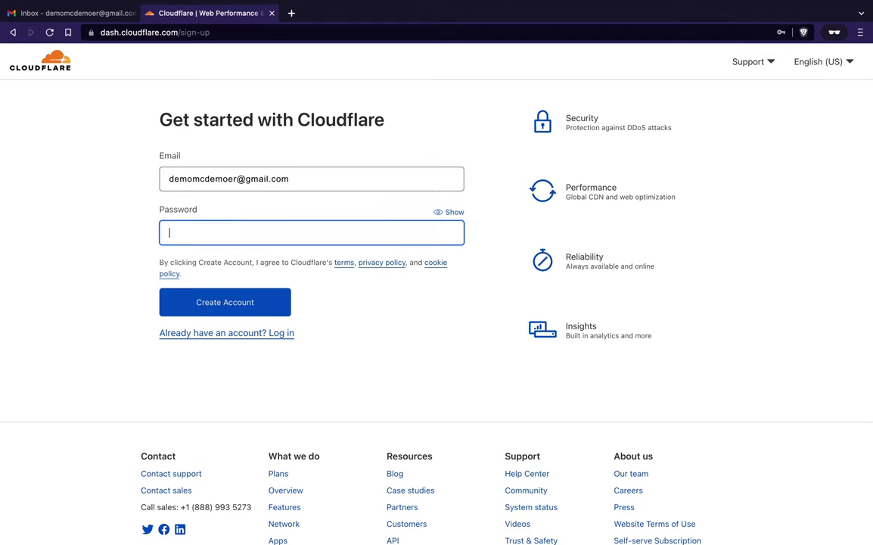
pyautogui.write('•••••••••')
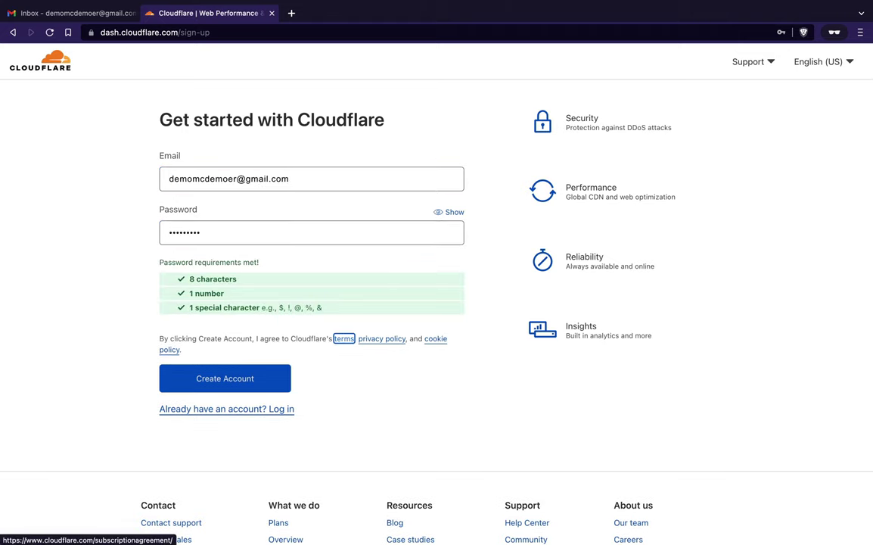
pyautogui.click(229, 379)
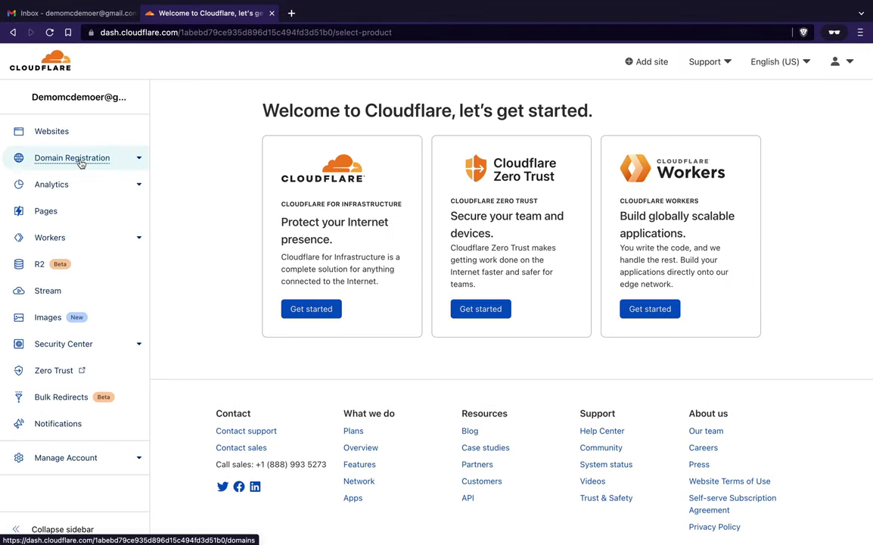
# Step: Open Cloudflare's verification email in Gmail and follow its verification link
pyautogui.click(80, 160)
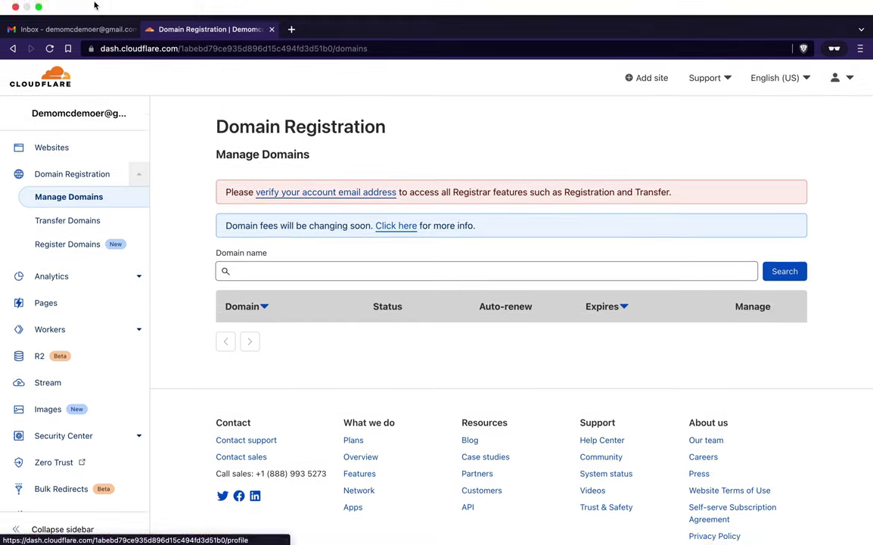
pyautogui.click(88, 13)
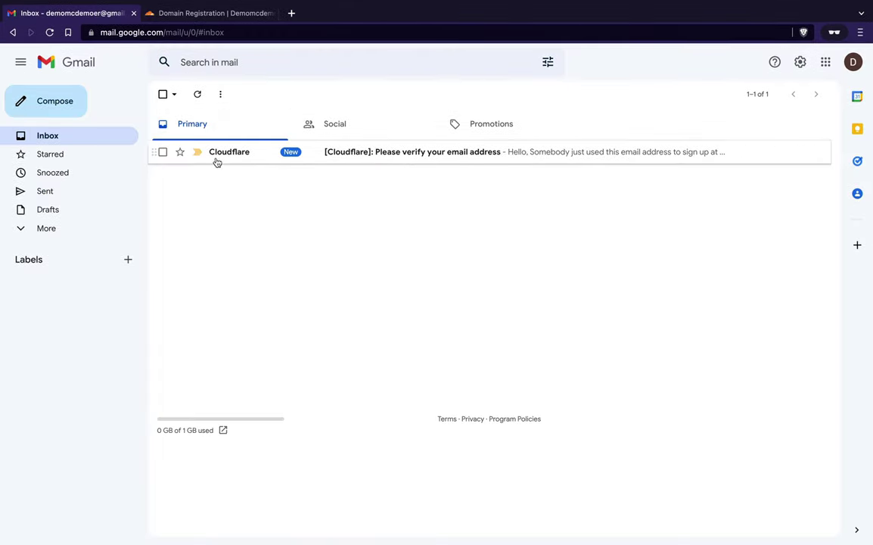
pyautogui.click(218, 152)
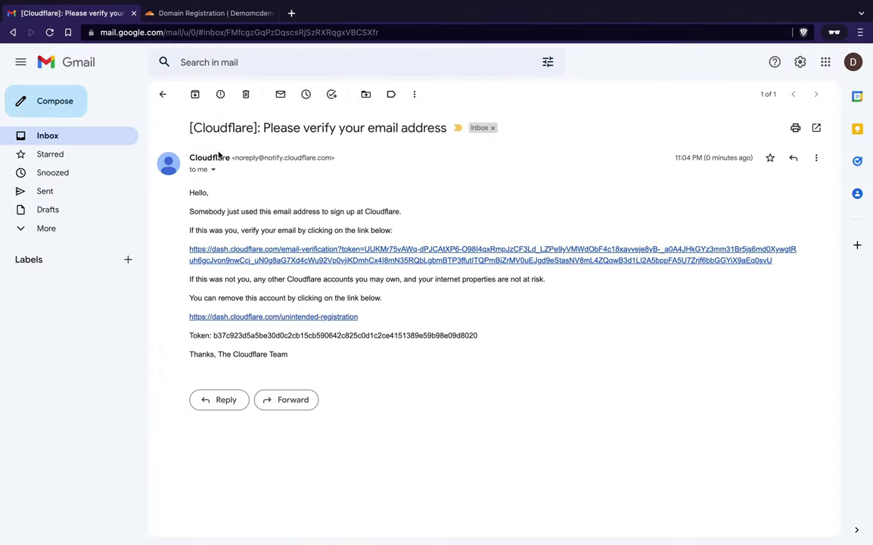
pyautogui.click(280, 253)
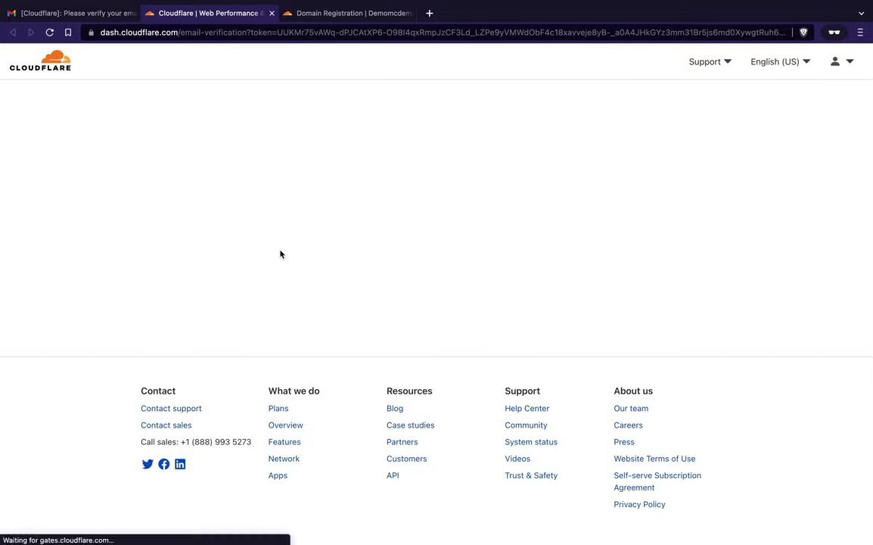
# Step: Return to the dashboard, close the extra tab, and open Manage Domains
pyautogui.click(389, 206)
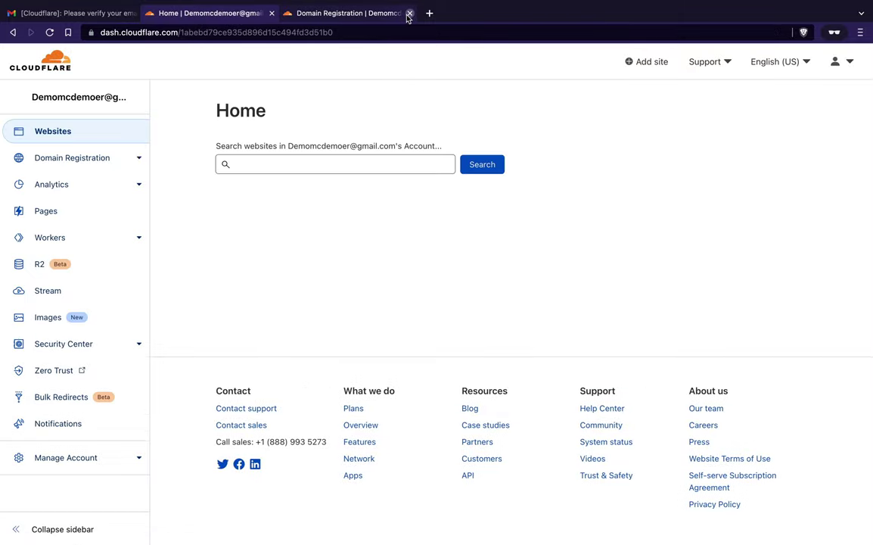
pyautogui.click(414, 12)
pyautogui.click(76, 158)
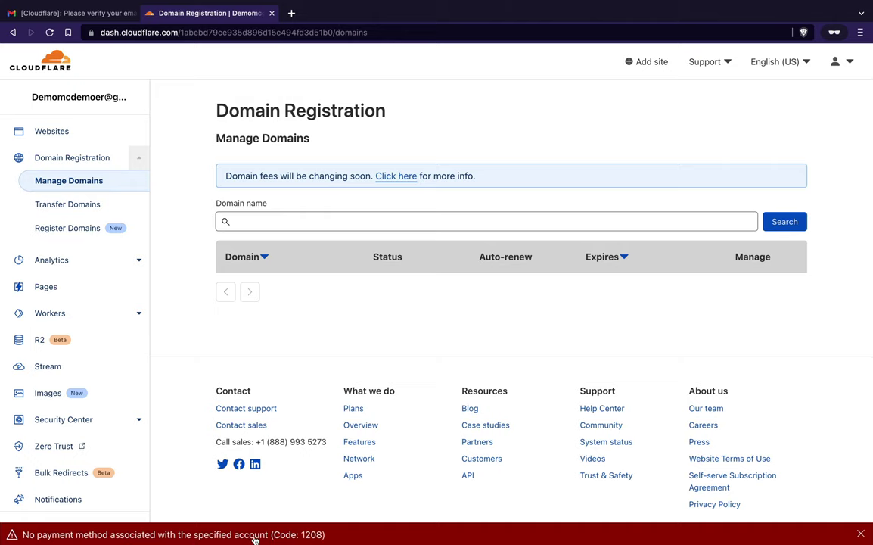
# Step: Save a primary card and billing address under account Billing, then open Register Domains
pyautogui.scroll(-2, 135, 405)
pyautogui.click(72, 460)
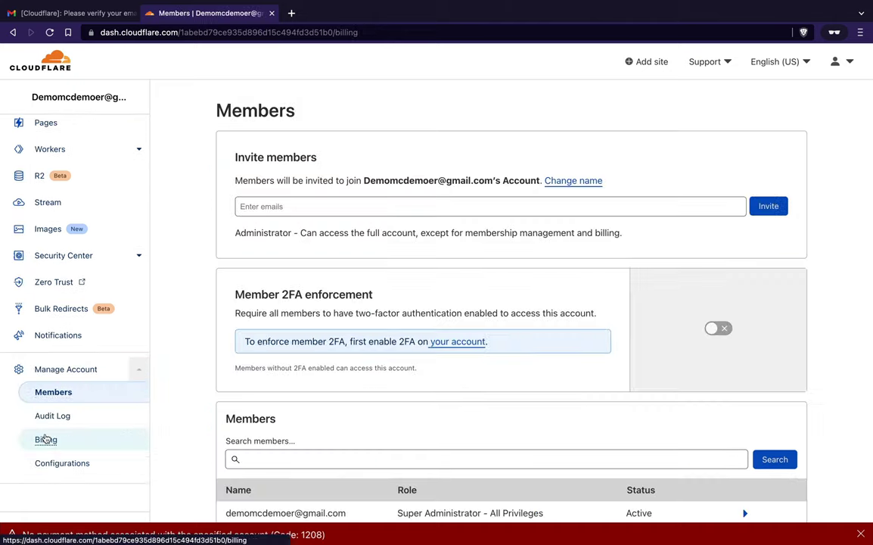
pyautogui.click(46, 440)
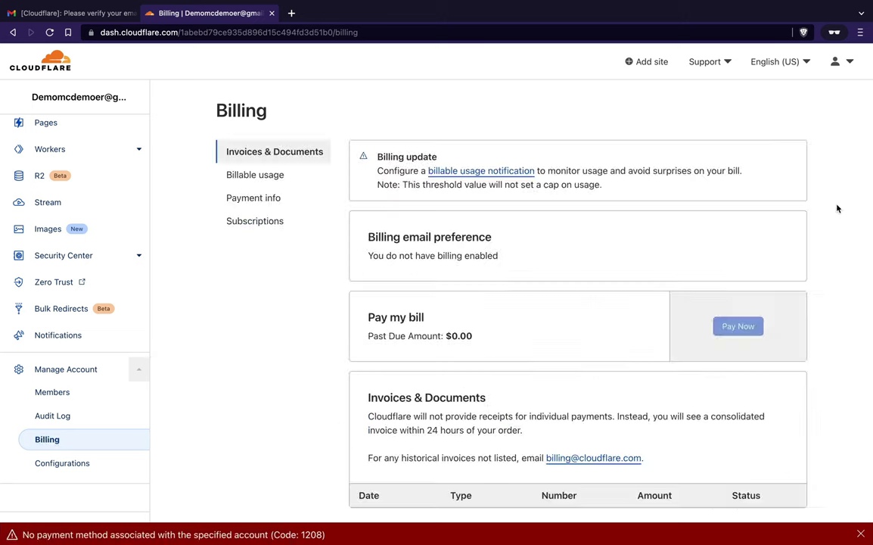
pyautogui.click(271, 199)
pyautogui.scroll(-1, 318, 325)
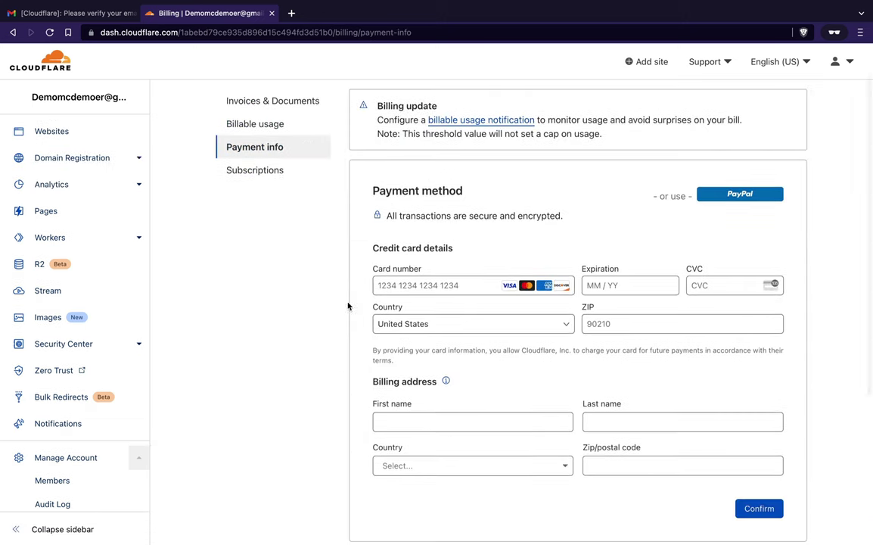
pyautogui.scroll(-1, 799, 322)
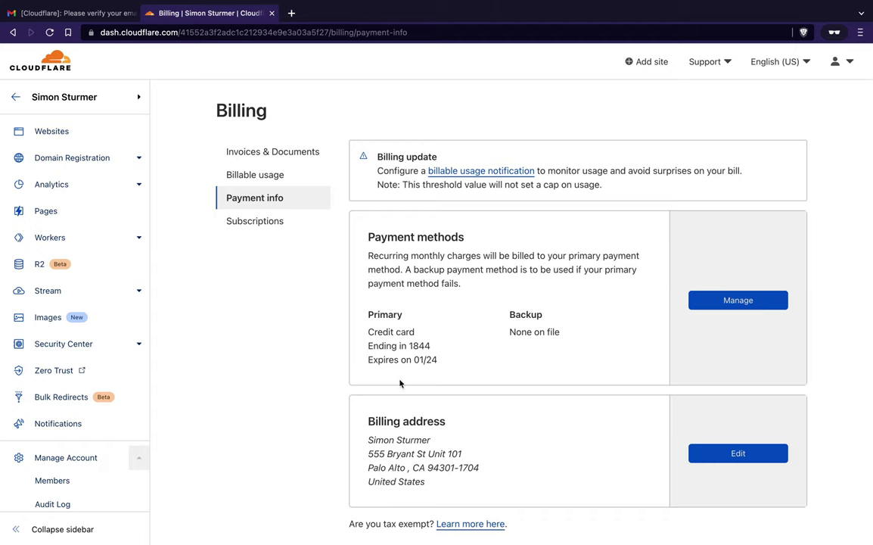
pyautogui.doubleClick(420, 346)
pyautogui.click(67, 161)
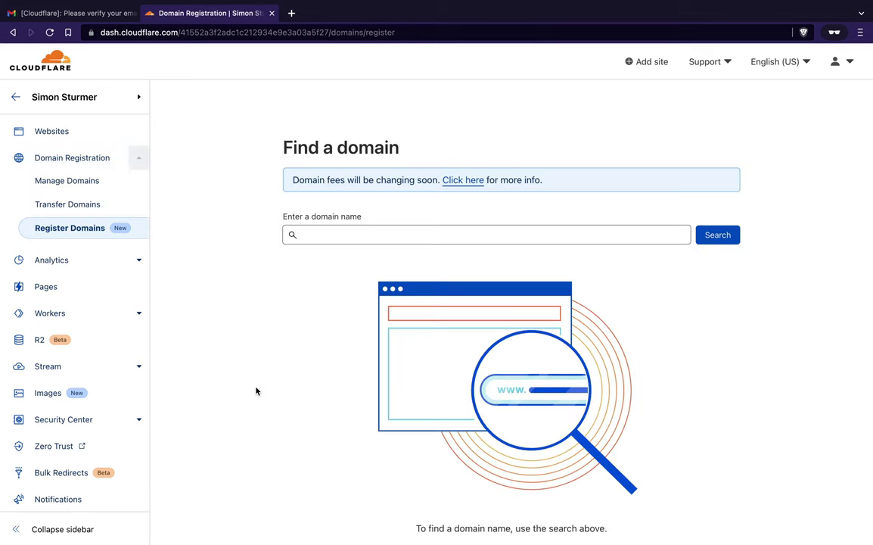
# Step: Search Find a domain for demomcdemoer.com
pyautogui.moveTo(256, 123); pyautogui.dragTo(407, 148)
pyautogui.click(407, 147)
pyautogui.click(314, 234)
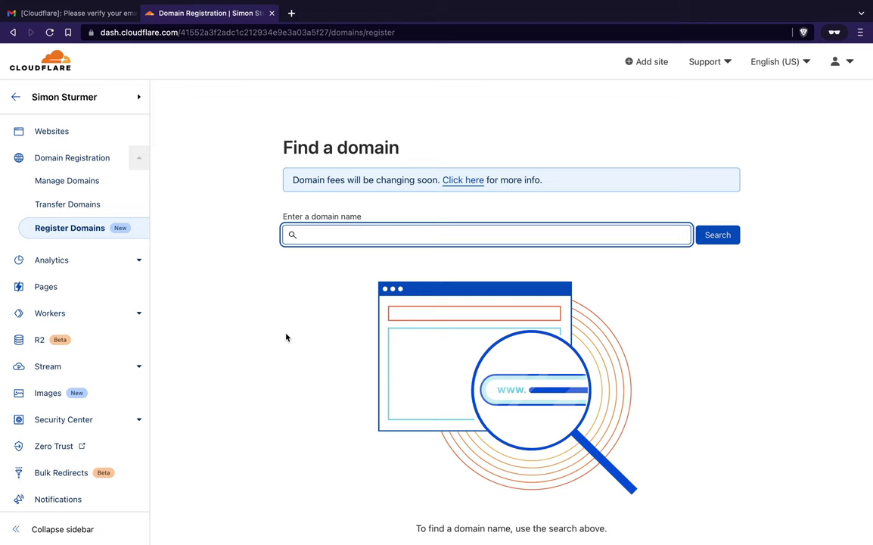
pyautogui.write('demomcdemoer.com')
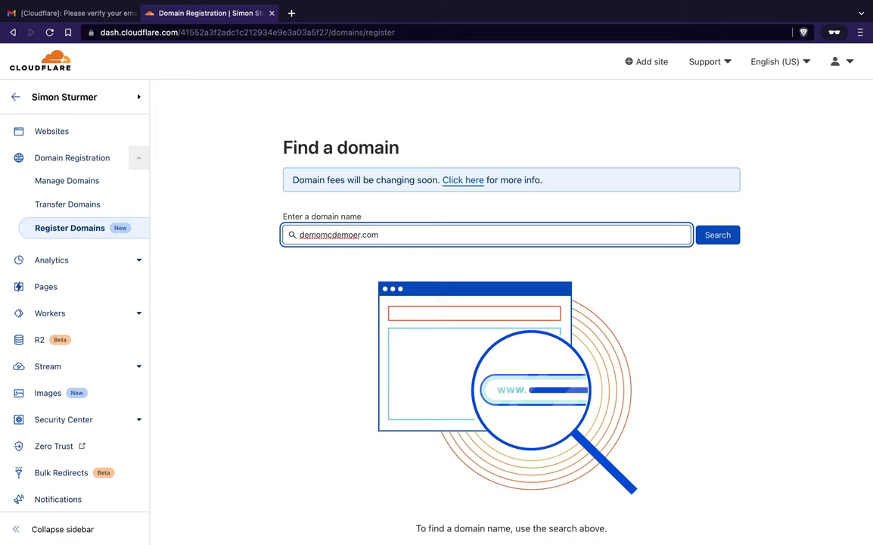
pyautogui.click(723, 239)
# Step: Check the top result's $8.57 price and start purchasing demomcdemoer.com
pyautogui.scroll(-3, 746, 282)
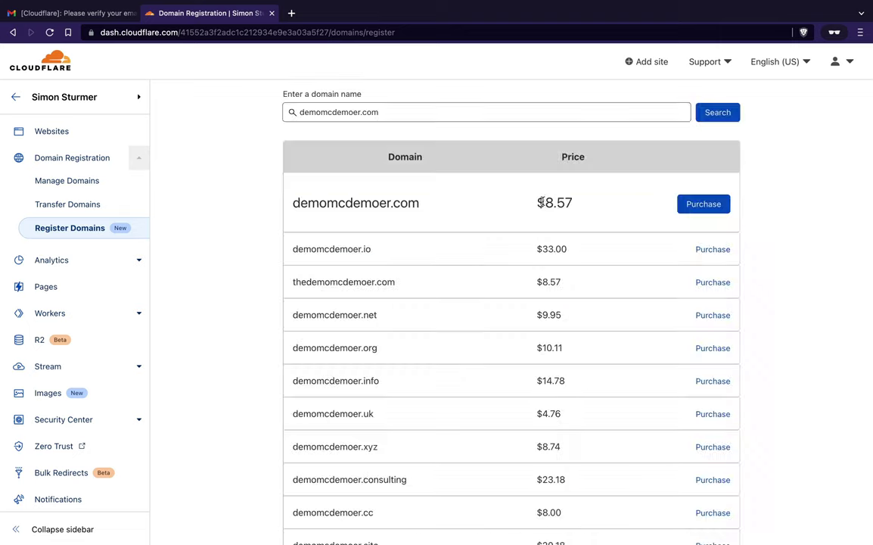
pyautogui.moveTo(545, 203); pyautogui.dragTo(583, 203)
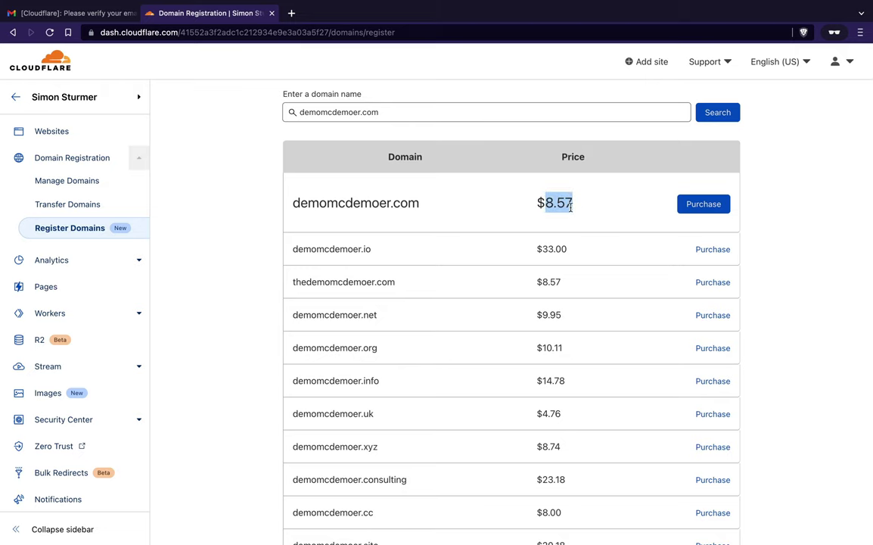
pyautogui.click(569, 202)
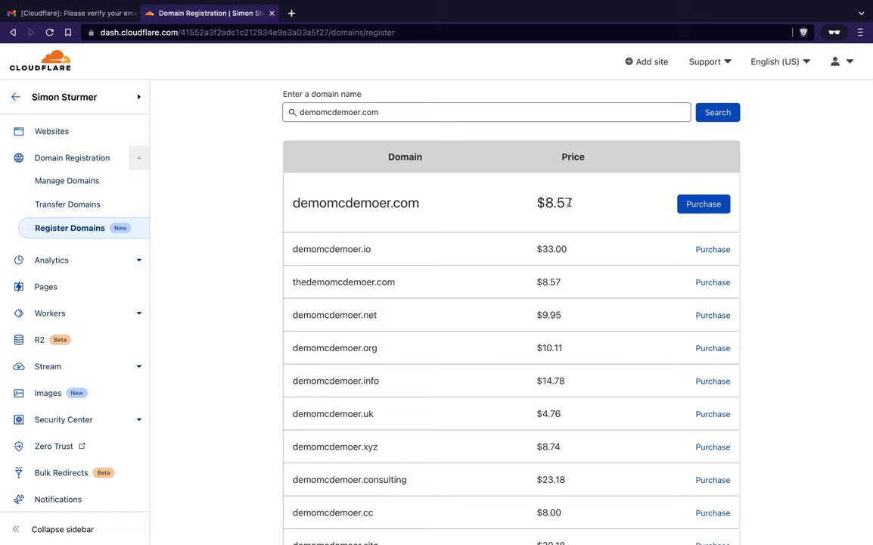
pyautogui.doubleClick(570, 202)
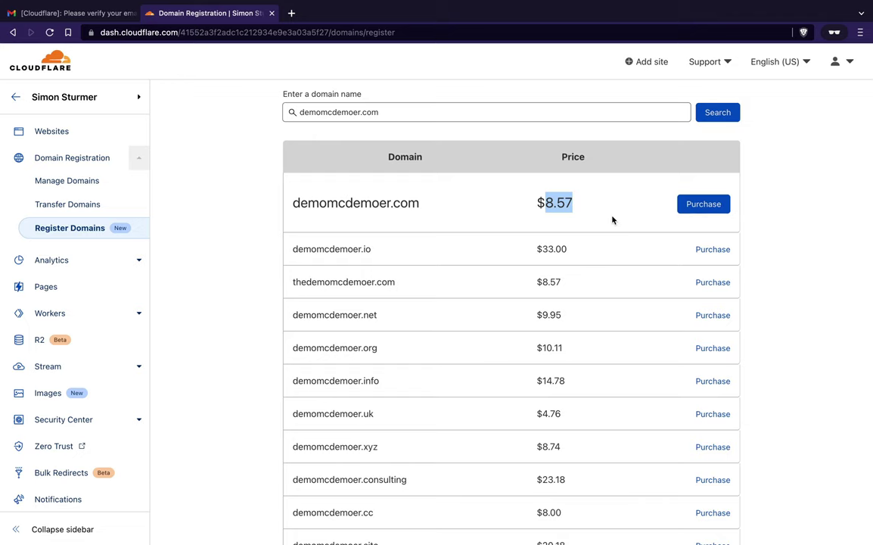
pyautogui.click(687, 207)
# Step: Keep the 1 year / $8.57 option, pay by card, and complete the demomcdemoer.com purchase
pyautogui.click(270, 299)
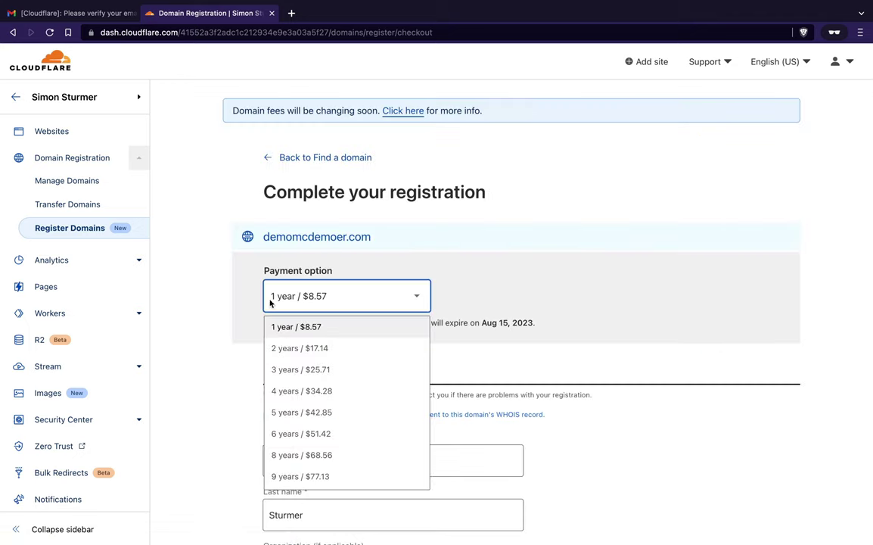
pyautogui.click(221, 309)
pyautogui.scroll(-10, 221, 308)
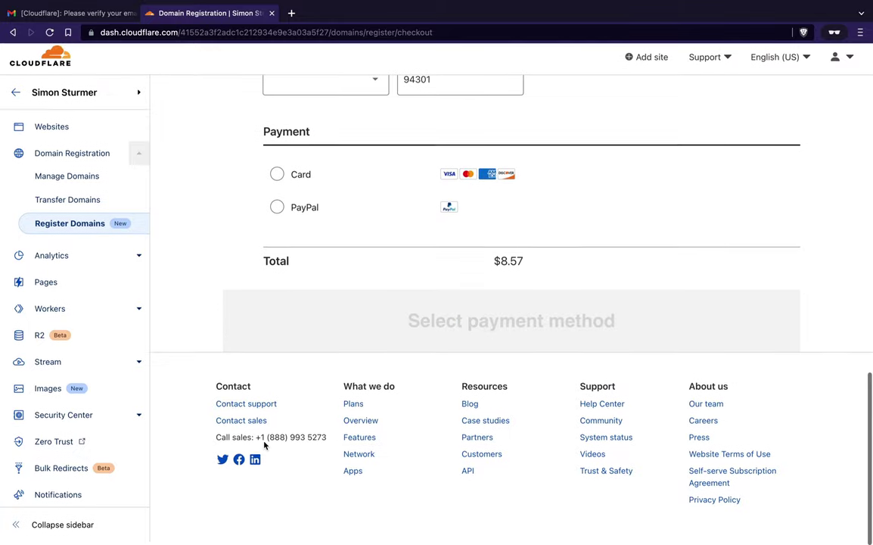
pyautogui.click(278, 185)
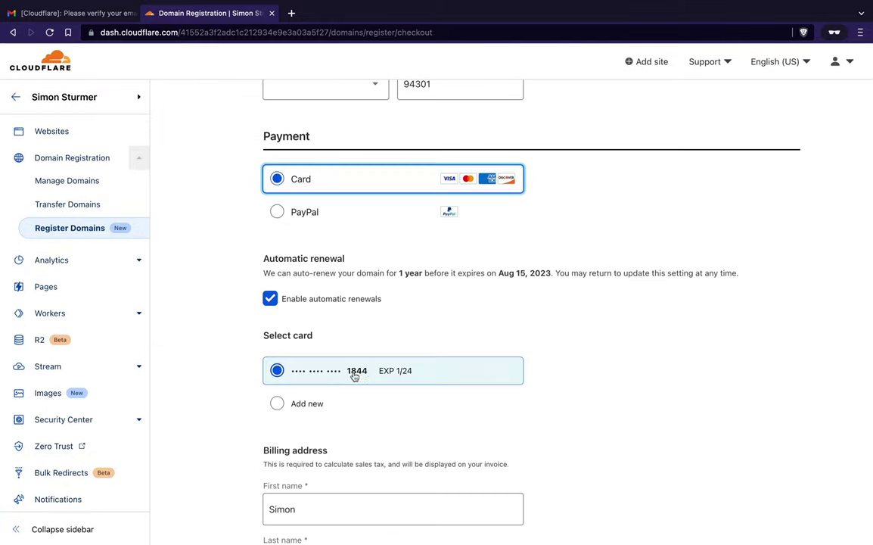
pyautogui.scroll(-3, 236, 396)
pyautogui.scroll(-10, 237, 396)
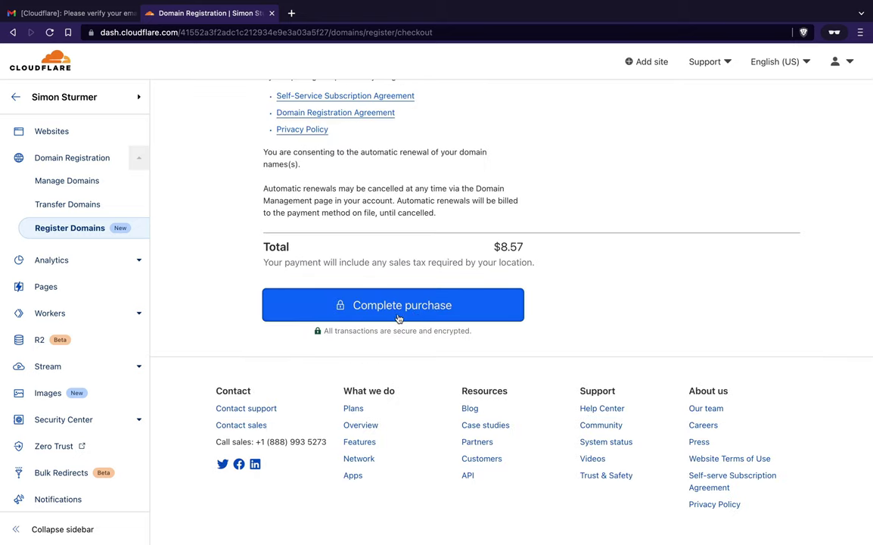
pyautogui.click(51, 133)
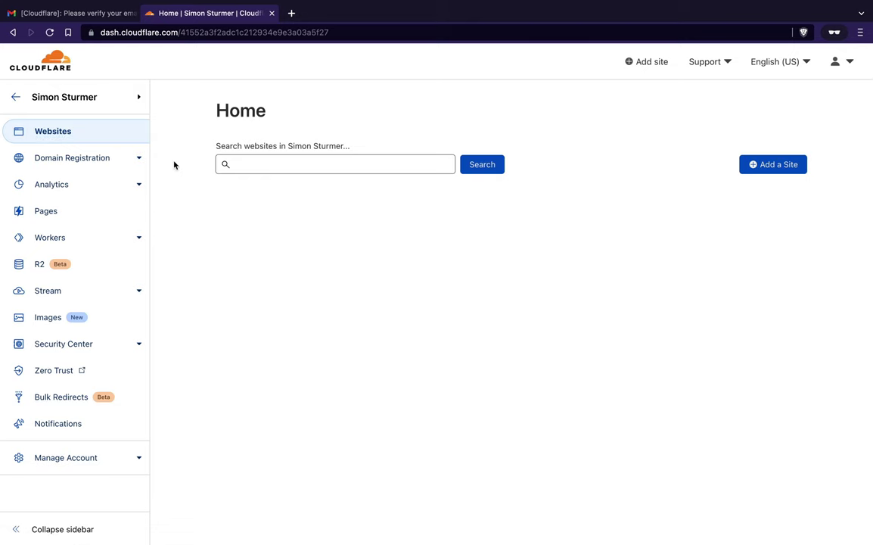
# Step: Add ourily.com as a site on the Free plan
pyautogui.click(763, 170)
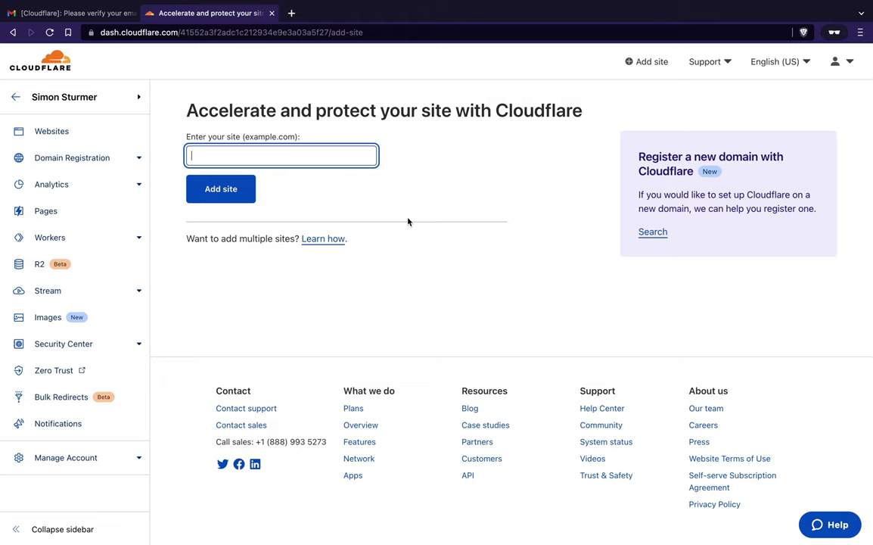
pyautogui.write('ourily.com')
pyautogui.click(241, 193)
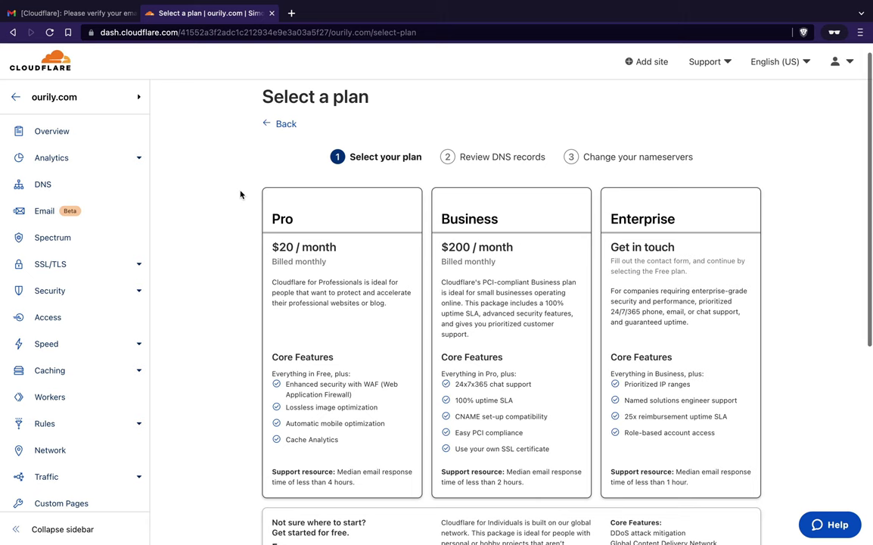
pyautogui.scroll(-5, 242, 193)
pyautogui.click(343, 260)
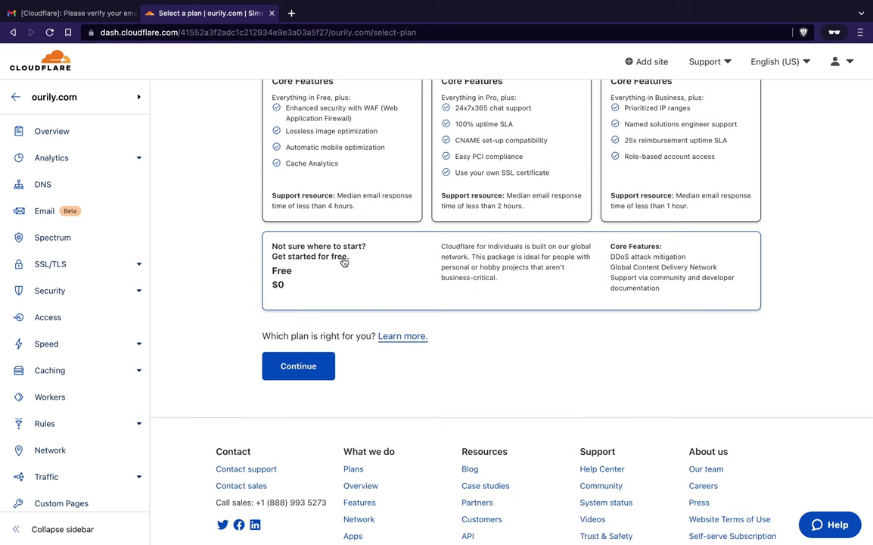
pyautogui.click(314, 367)
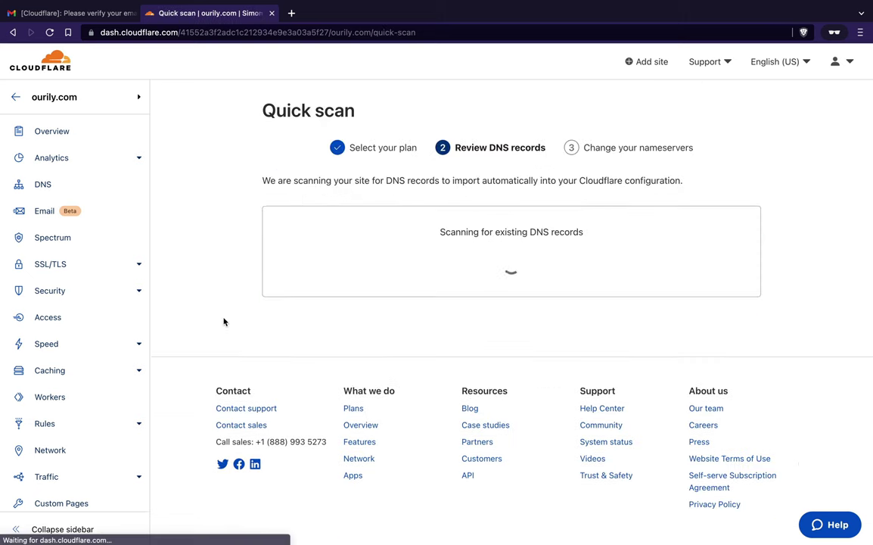
# Step: Delete the _domainconnect CNAME record from the DNS records
pyautogui.scroll(-3, 223, 322)
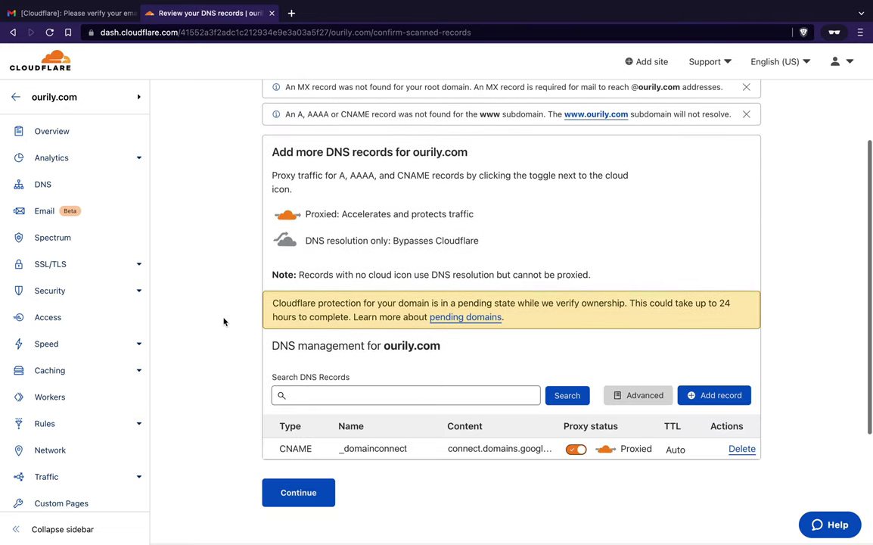
pyautogui.scroll(-3, 224, 321)
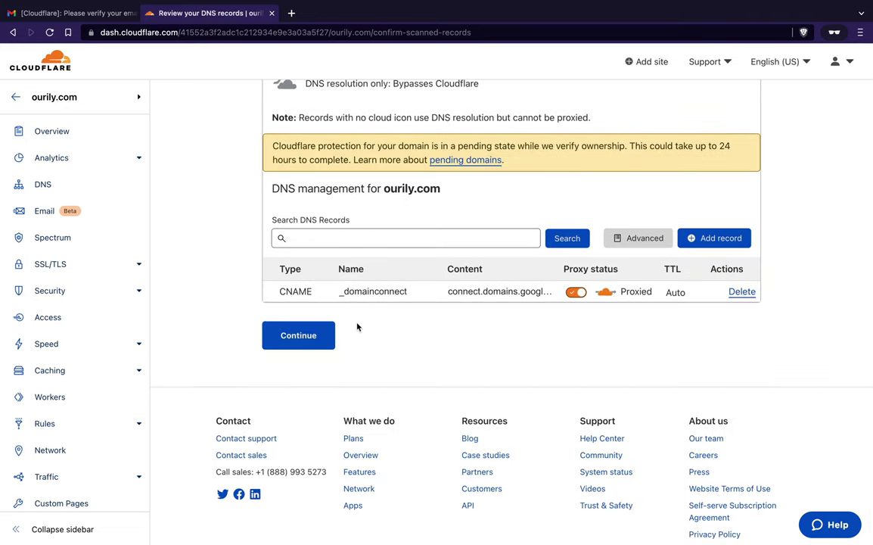
pyautogui.click(742, 294)
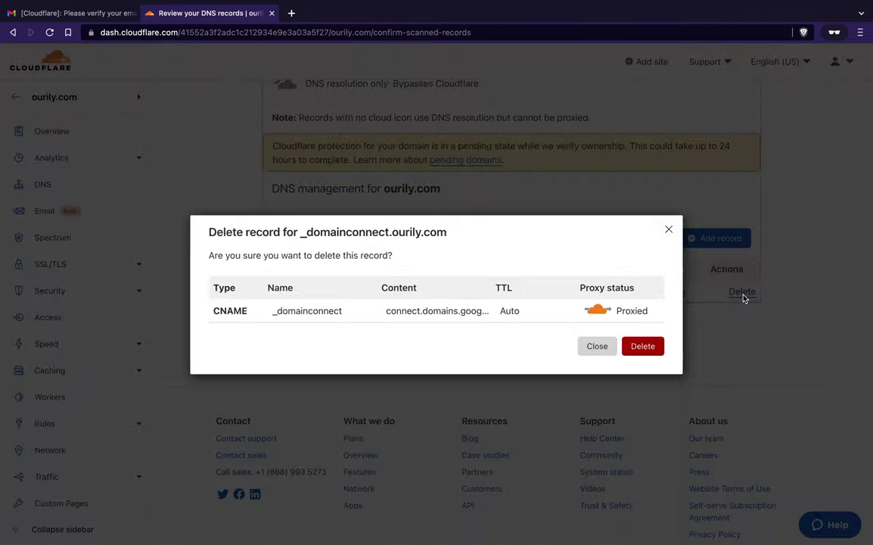
pyautogui.click(644, 349)
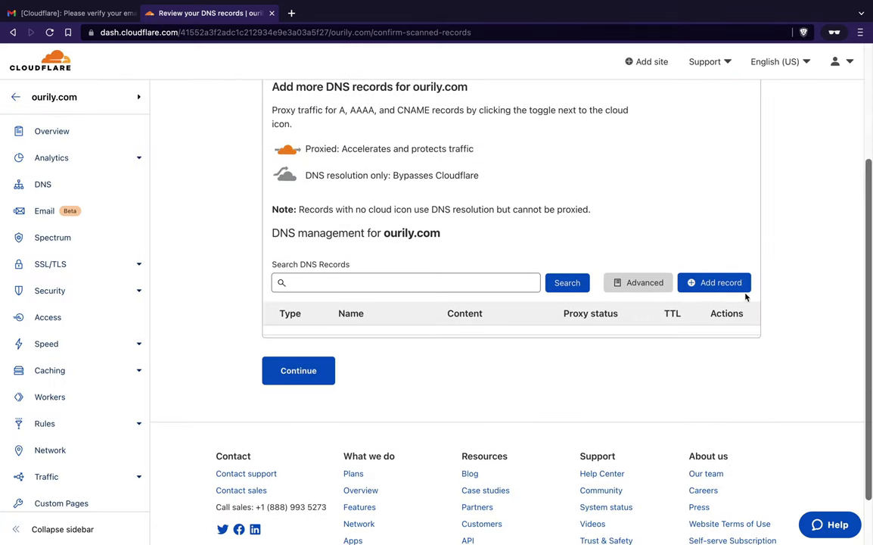
# Step: Add an A record named @ pointing to 104.198.14.52
pyautogui.click(725, 286)
pyautogui.click(359, 349)
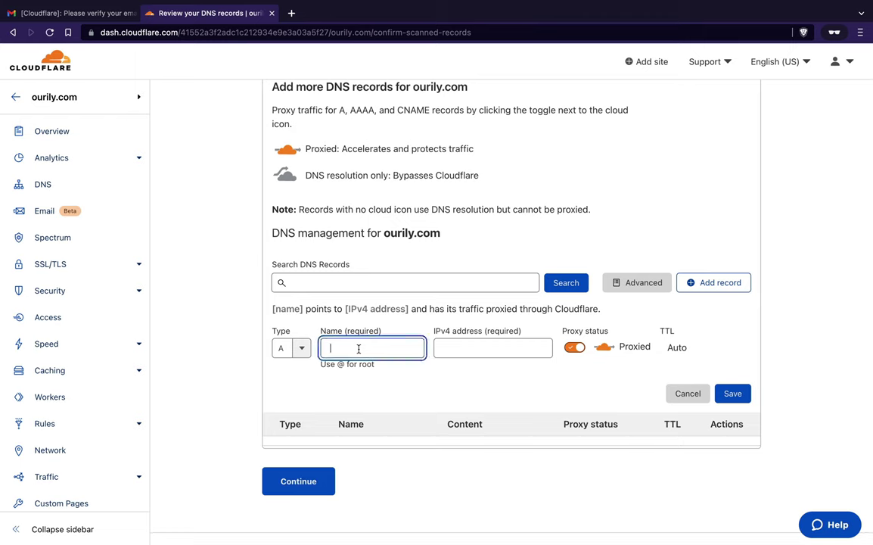
pyautogui.write('@')
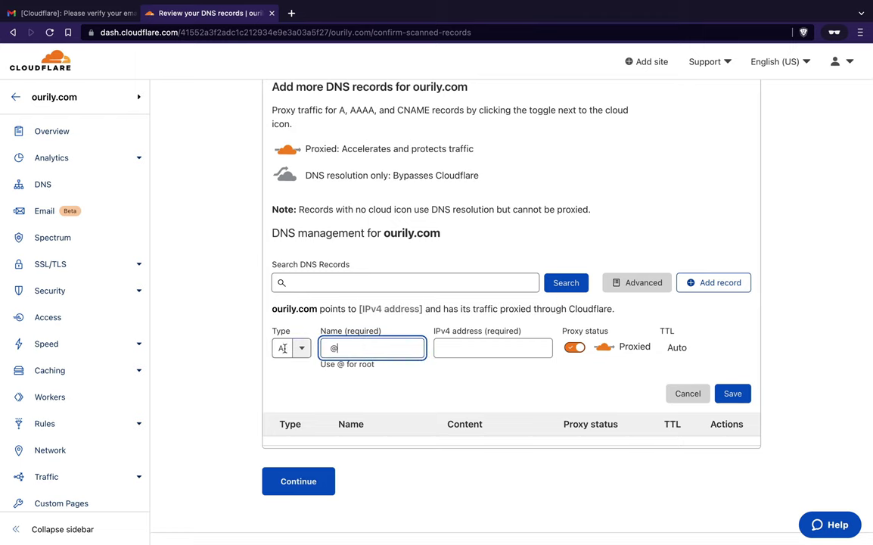
pyautogui.click(447, 352)
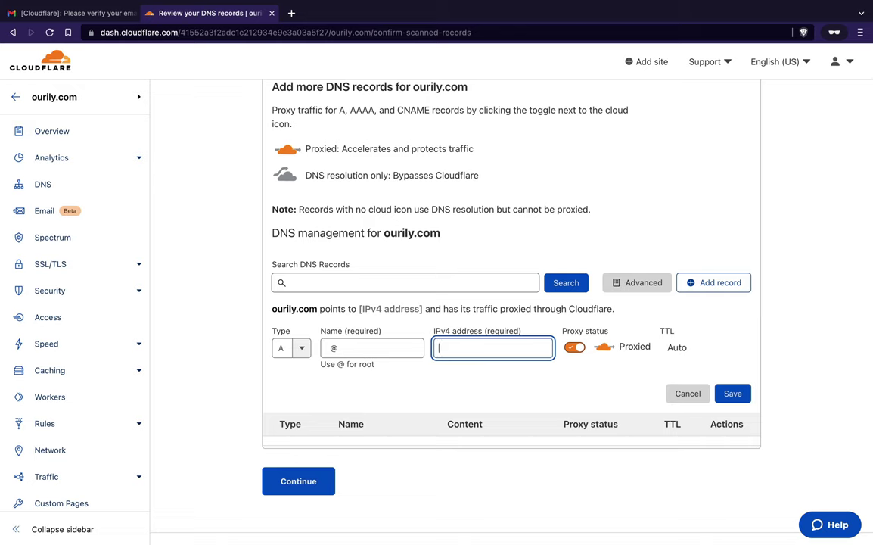
pyautogui.write('104.198.14.52')
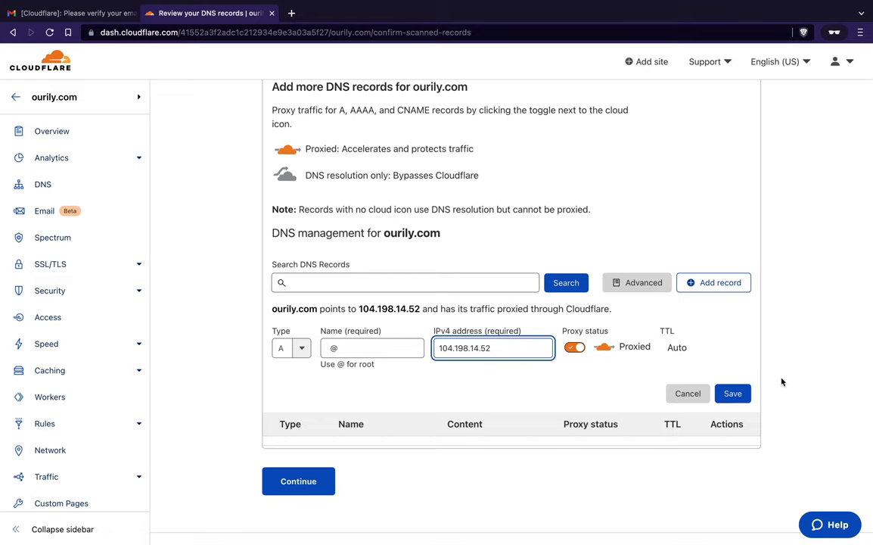
pyautogui.click(740, 396)
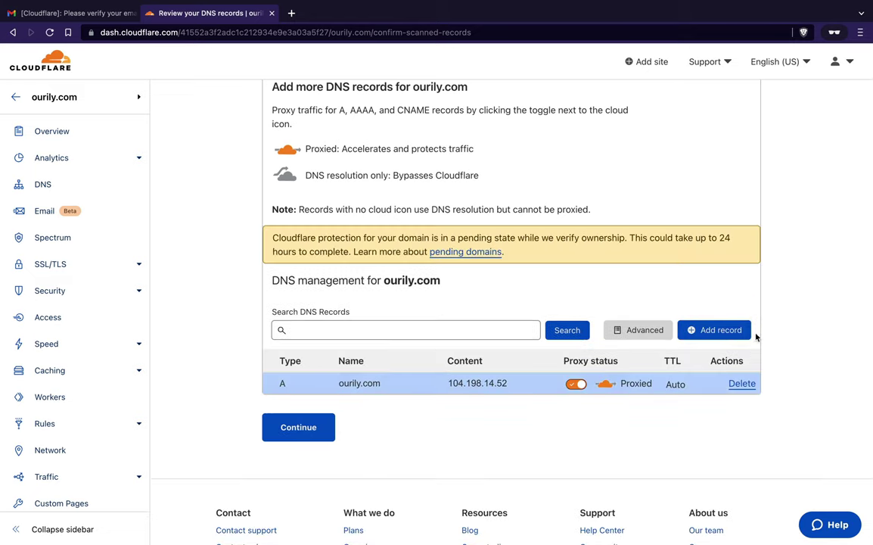
# Step: Add a CNAME record www pointing to ourily.com, review the DNS table, and continue
pyautogui.click(719, 330)
pyautogui.click(291, 395)
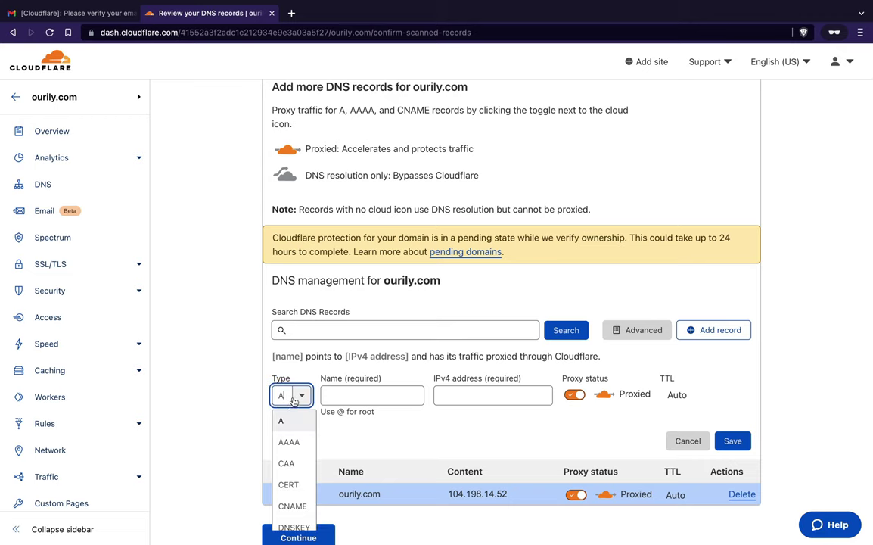
pyautogui.click(299, 506)
pyautogui.click(373, 395)
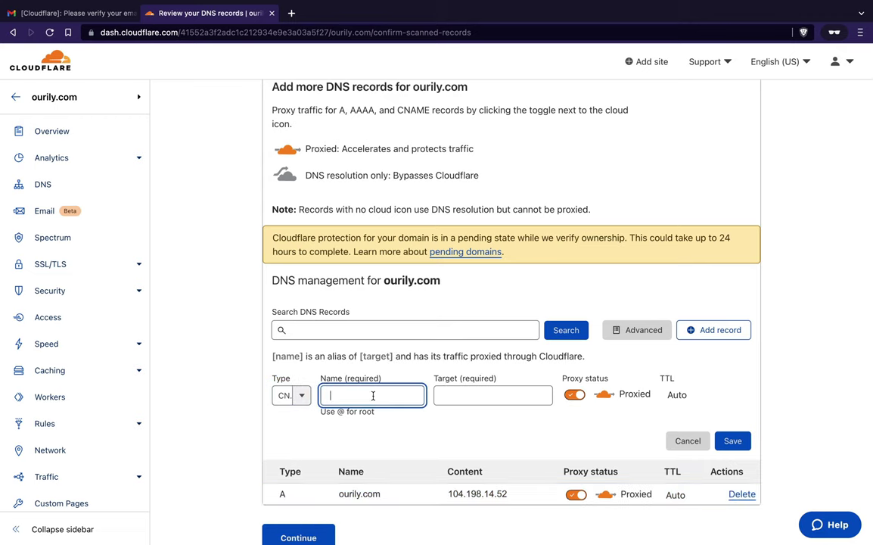
pyautogui.write('www')
pyautogui.press('Tab')
pyautogui.write('ourily.com')
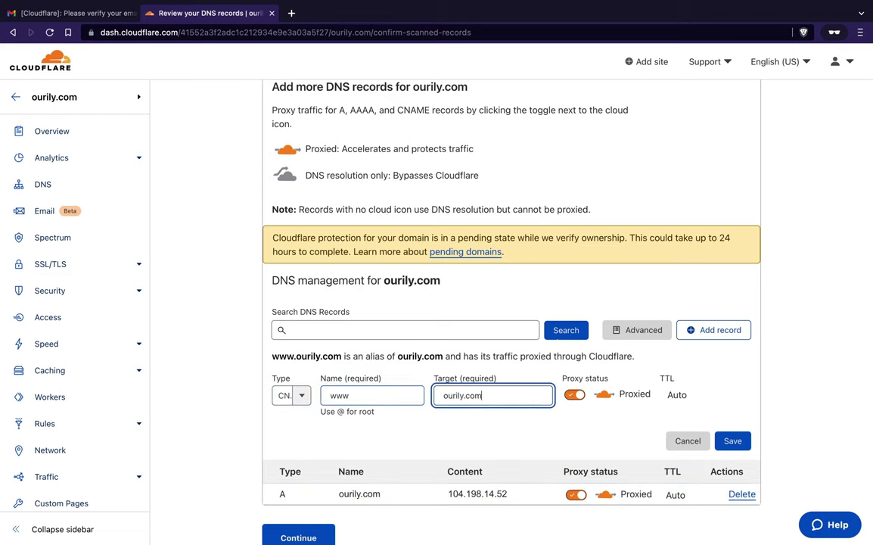
pyautogui.click(738, 443)
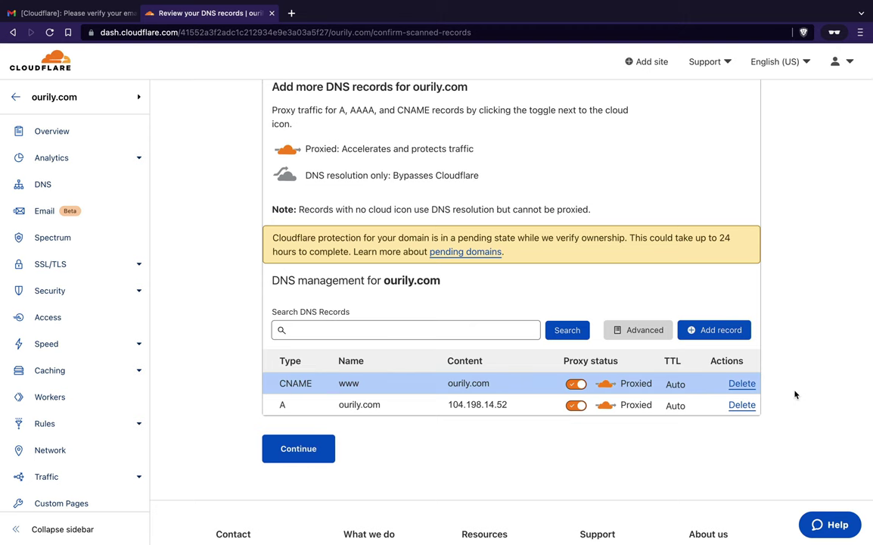
pyautogui.scroll(-2, 795, 394)
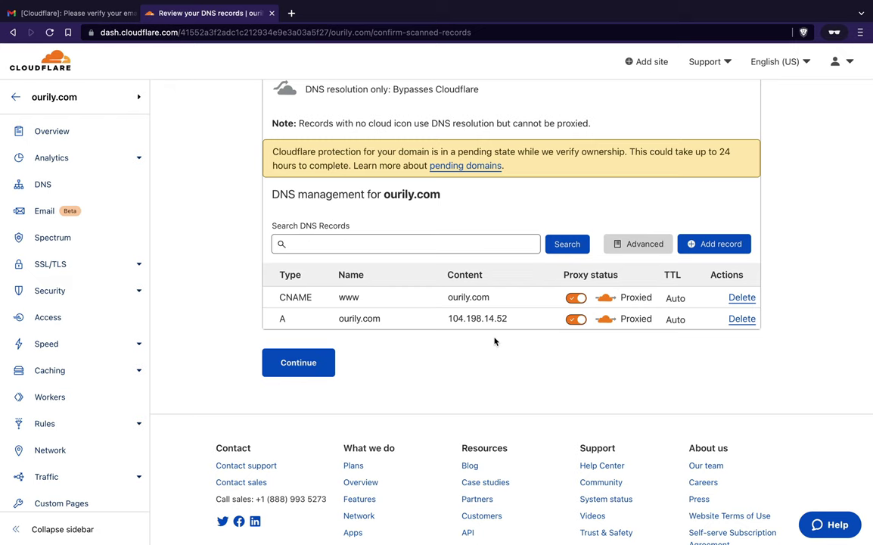
pyautogui.click(318, 364)
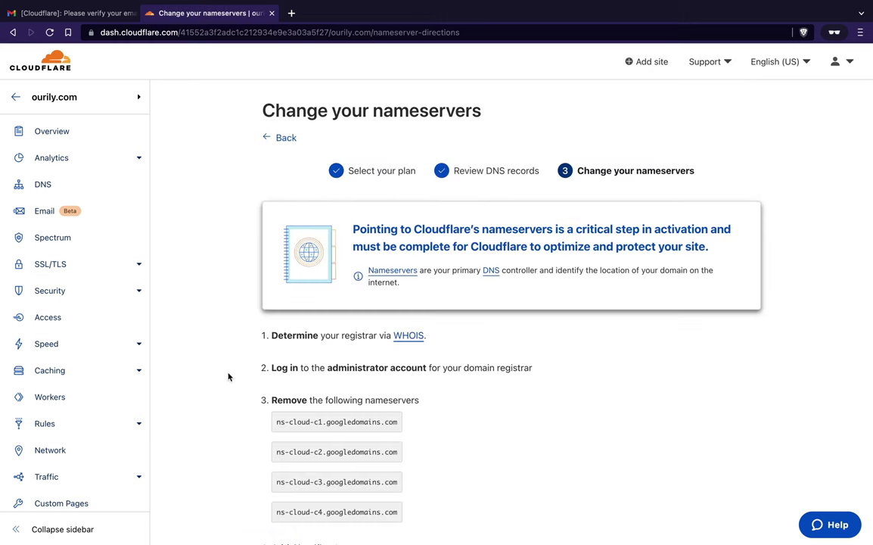
# Step: Copy the Cloudflare nameserver elsa.ns.cloudflare.com and go to the Google Domains window
pyautogui.scroll(-3, 228, 376)
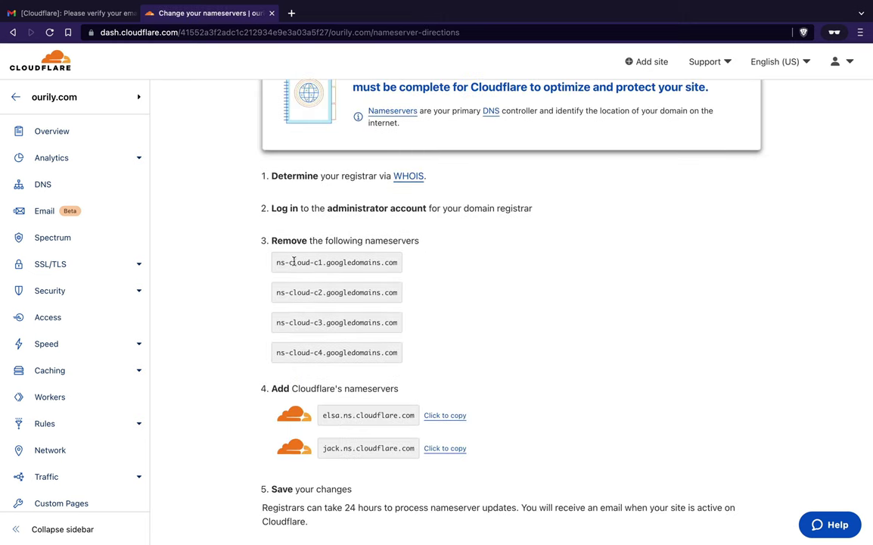
pyautogui.moveTo(327, 262); pyautogui.dragTo(441, 271)
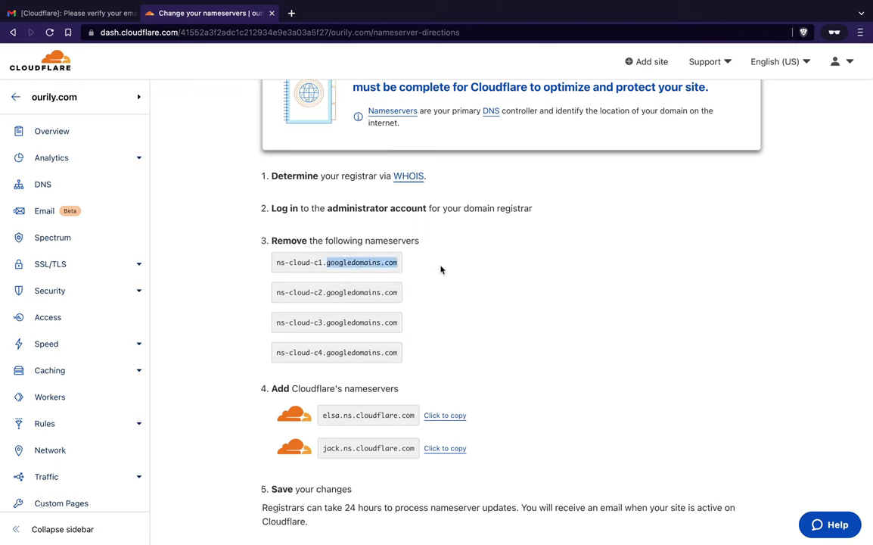
pyautogui.click(332, 292)
pyautogui.click(445, 415)
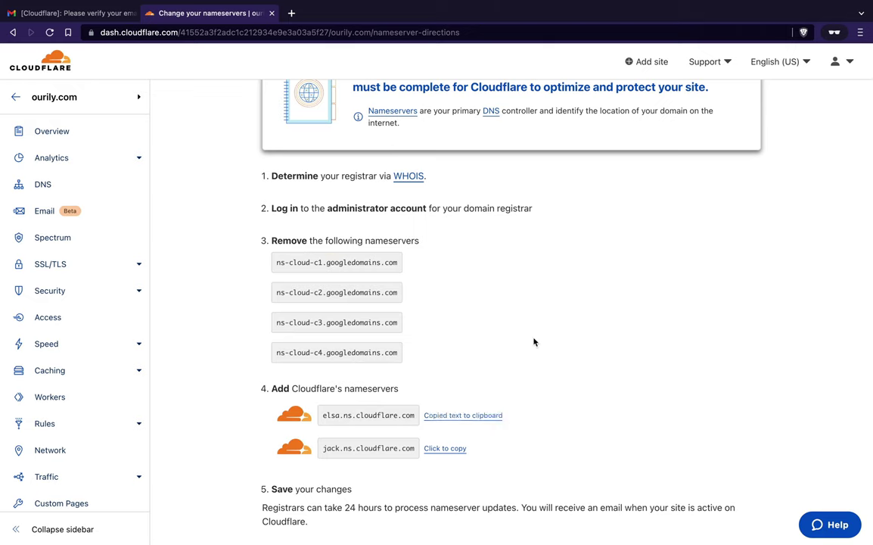
pyautogui.press('super+grave')
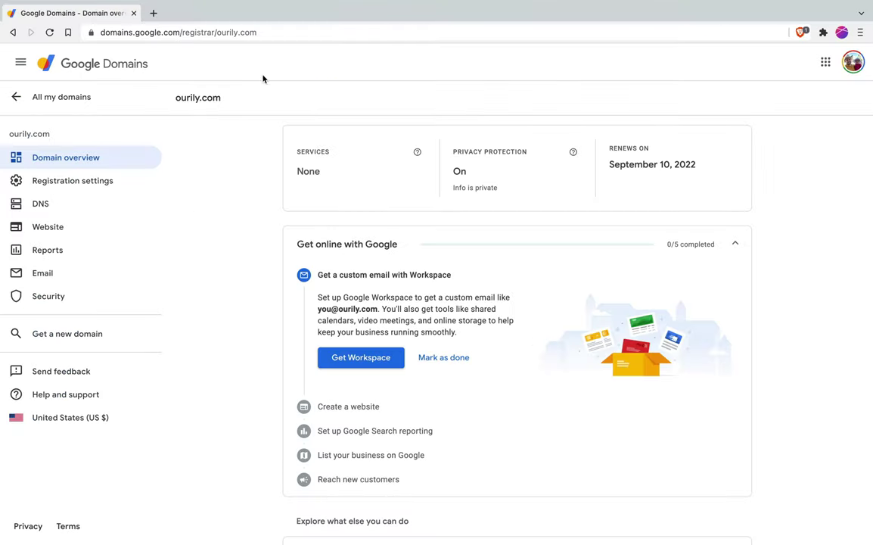
# Step: Enter elsa.ns.cloudflare.com and jack.ns.cloudflare.com as custom name servers for ourily.com
pyautogui.moveTo(220, 32); pyautogui.dragTo(336, 32)
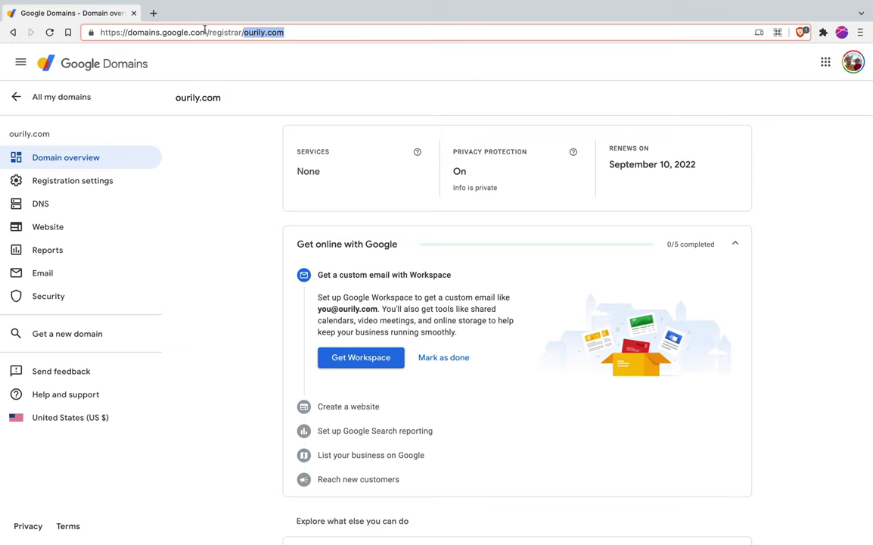
pyautogui.click(230, 161)
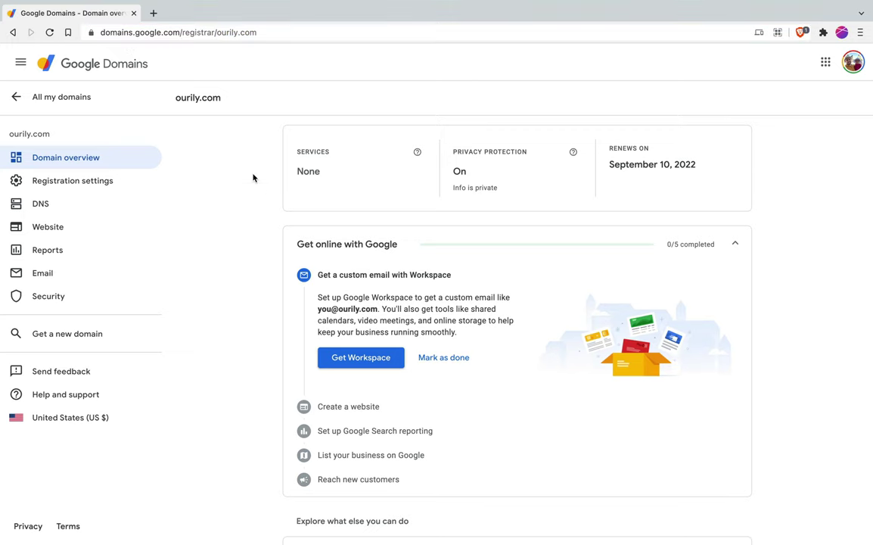
pyautogui.click(45, 206)
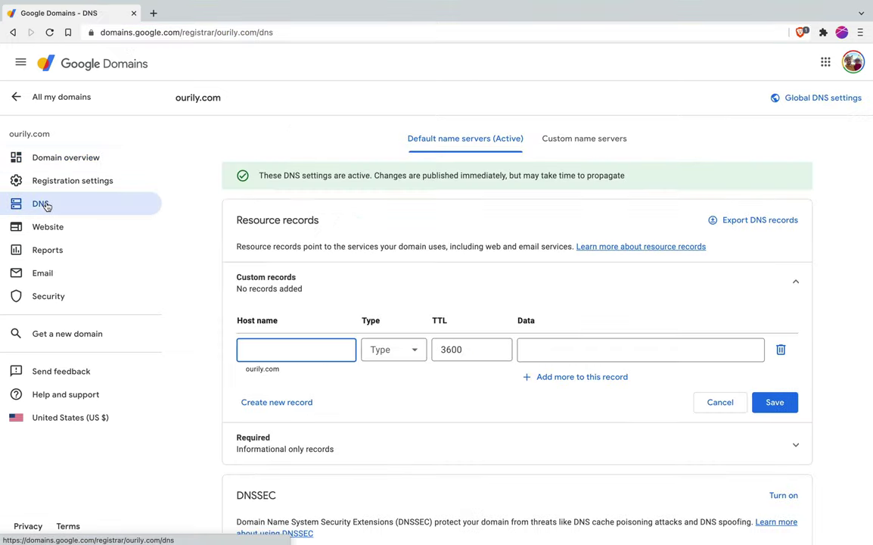
pyautogui.click(584, 141)
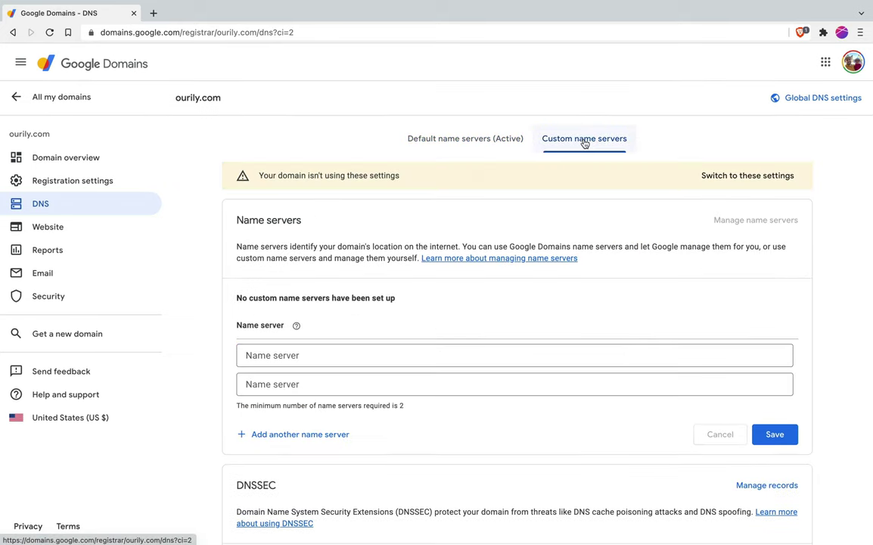
pyautogui.click(285, 350)
pyautogui.hotkey('ctrl', 'v')
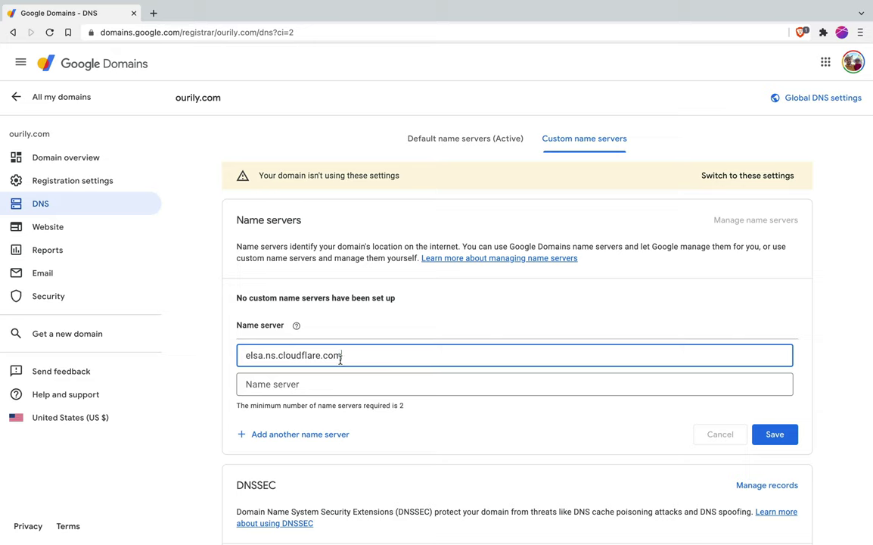
pyautogui.click(351, 380)
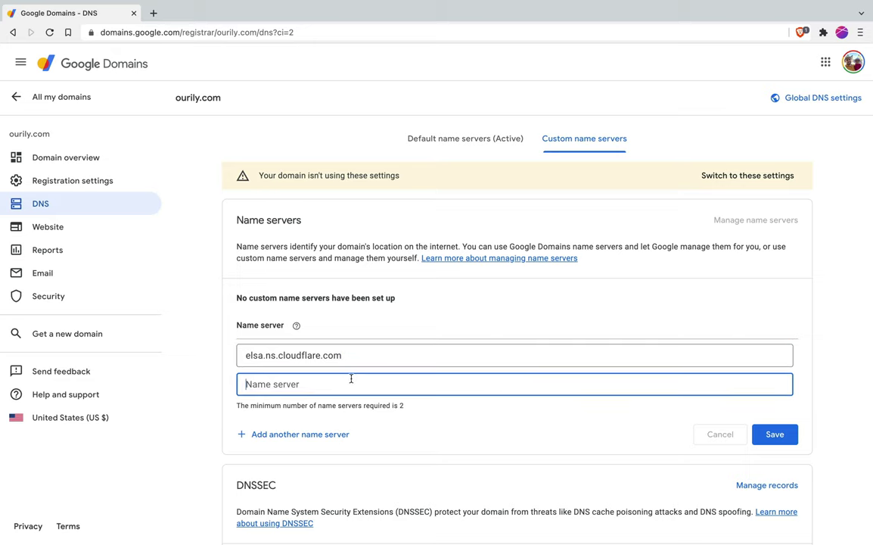
pyautogui.hotkey('ctrl', 'v')
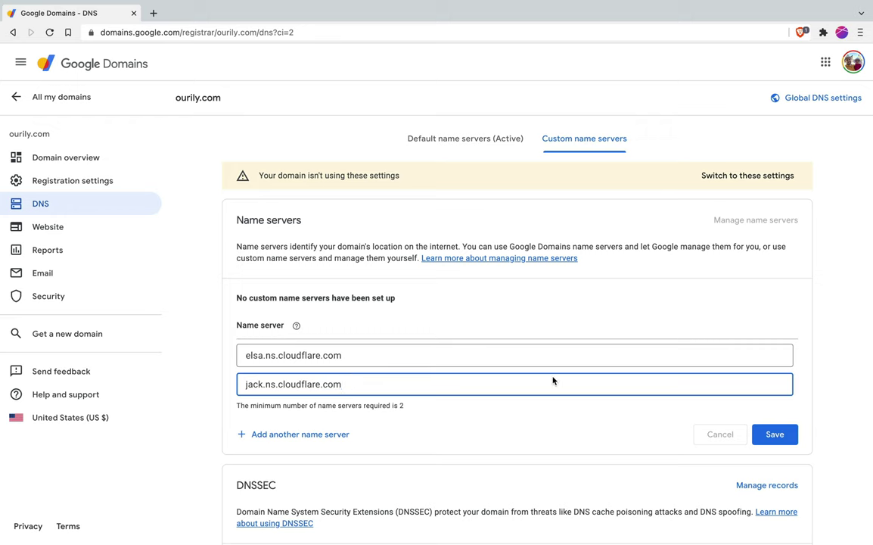
# Step: Save the custom name servers, make ourily.com use them, and return to Cloudflare
pyautogui.scroll(-1, 801, 380)
pyautogui.click(780, 380)
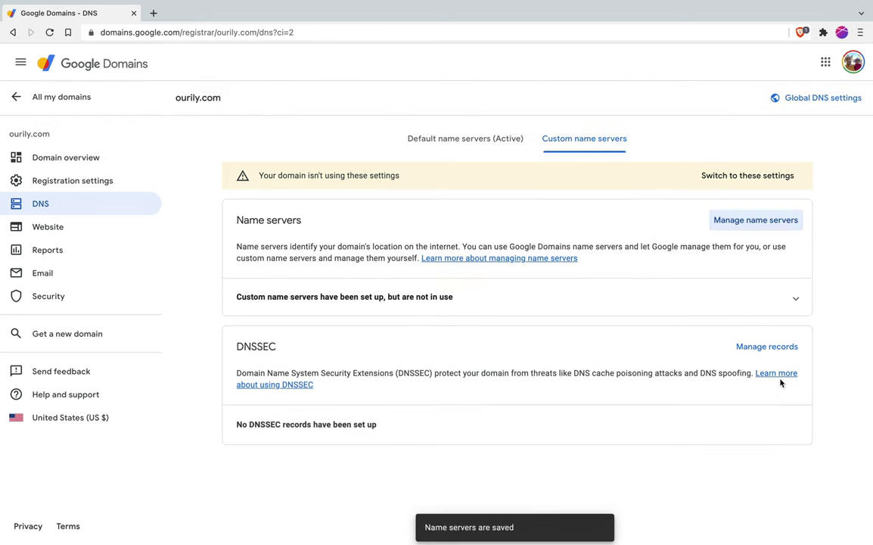
pyautogui.click(745, 173)
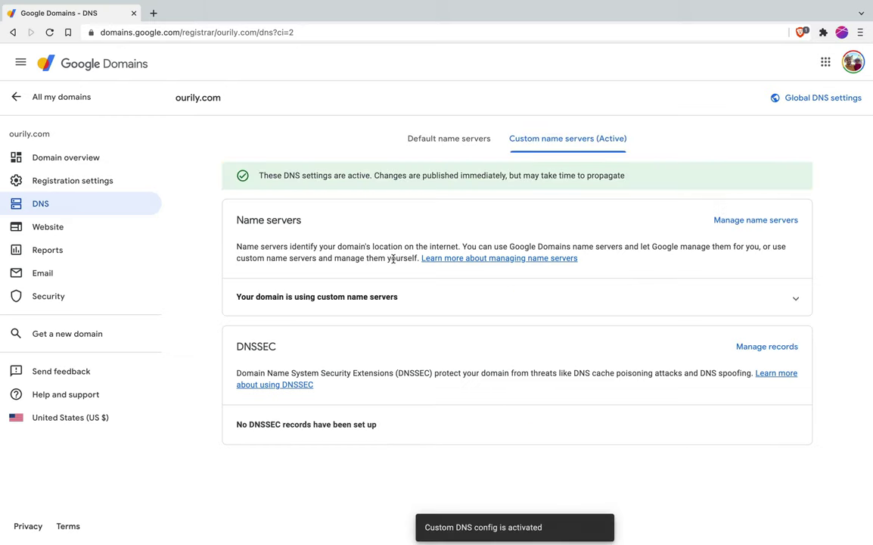
pyautogui.moveTo(258, 175); pyautogui.dragTo(370, 176)
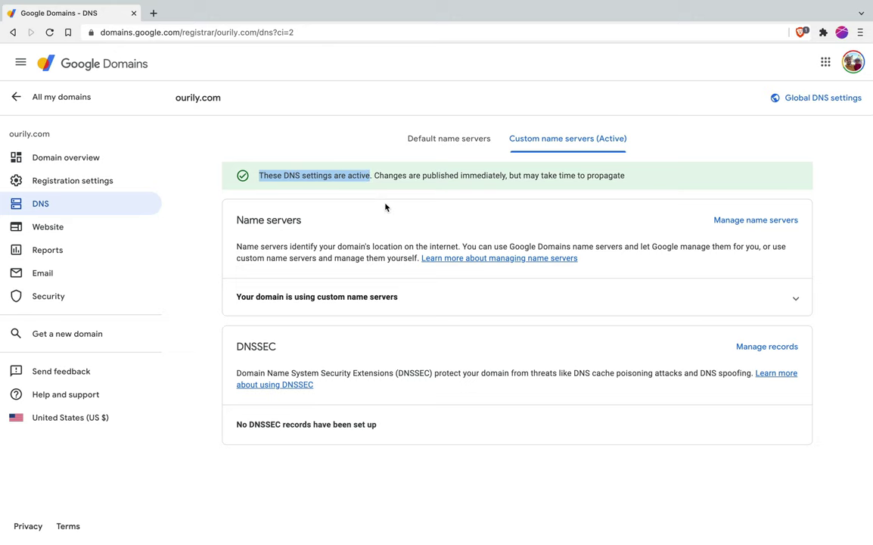
pyautogui.hotkey('ctrl', 'Left')
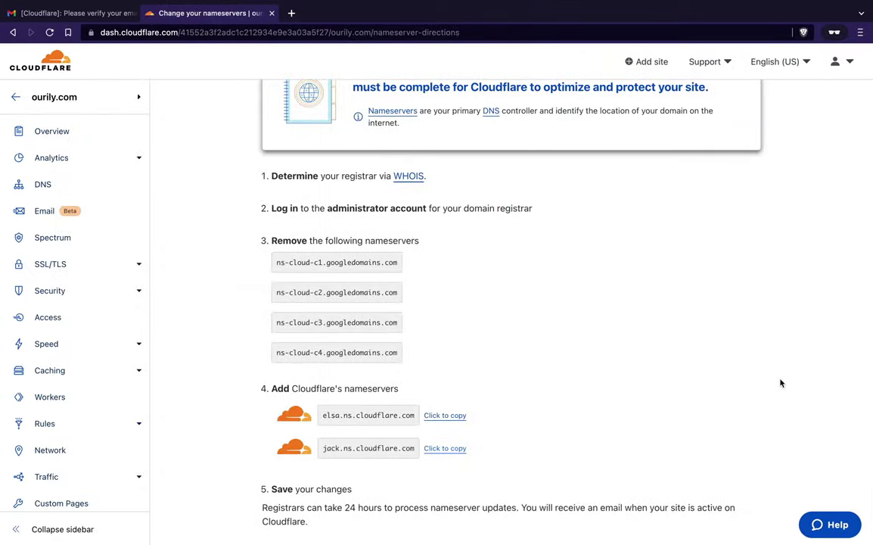
# Step: Confirm the nameservers were changed and skip the Quick Start Guide for now
pyautogui.scroll(-3, 781, 383)
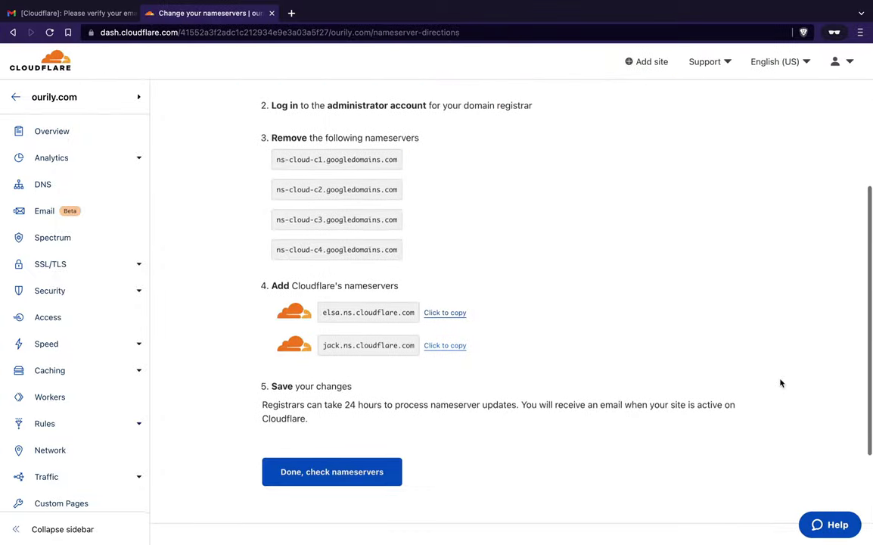
pyautogui.click(364, 475)
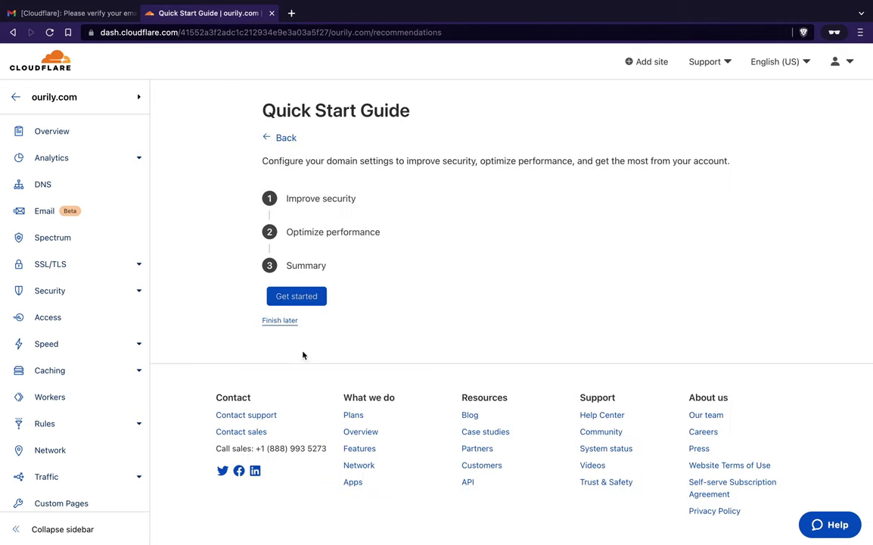
pyautogui.click(265, 324)
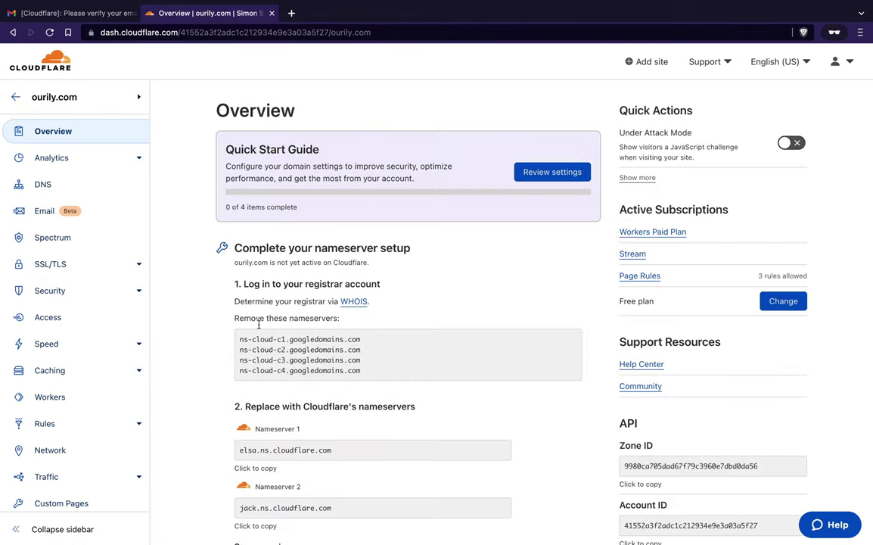
# Step: Reload the overview to confirm Cloudflare is protecting ourily.com, then open a private window
pyautogui.click(48, 133)
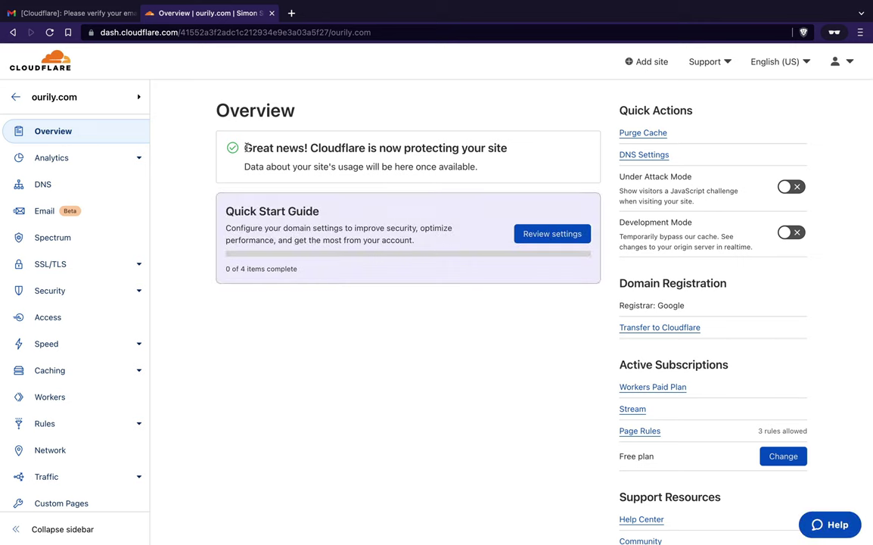
pyautogui.moveTo(224, 136); pyautogui.dragTo(555, 152)
pyautogui.click(237, 168)
pyautogui.press('super+shift+n')
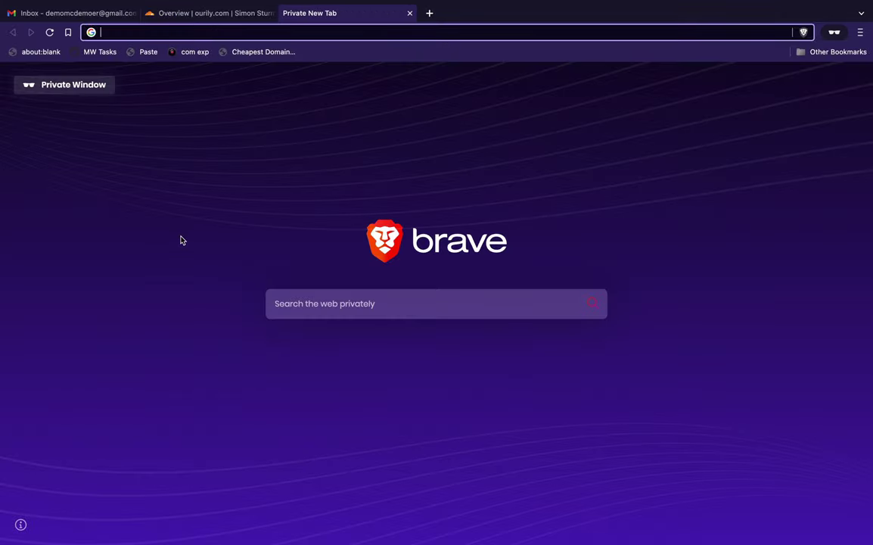
# Step: Load mailgun.com in the private window
pyautogui.write('mailgun.com')
pyautogui.press('Return')
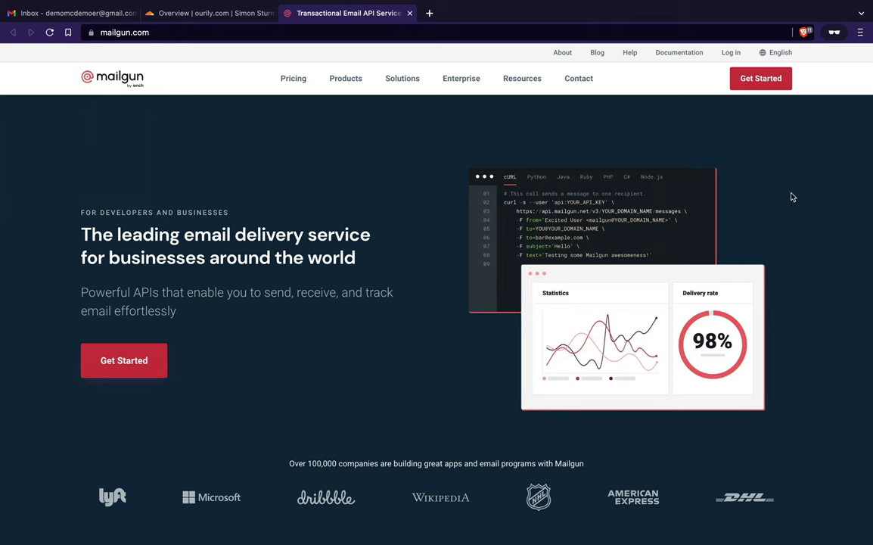
# Step: Start the free Mailgun signup and review the signup page heading
pyautogui.click(741, 82)
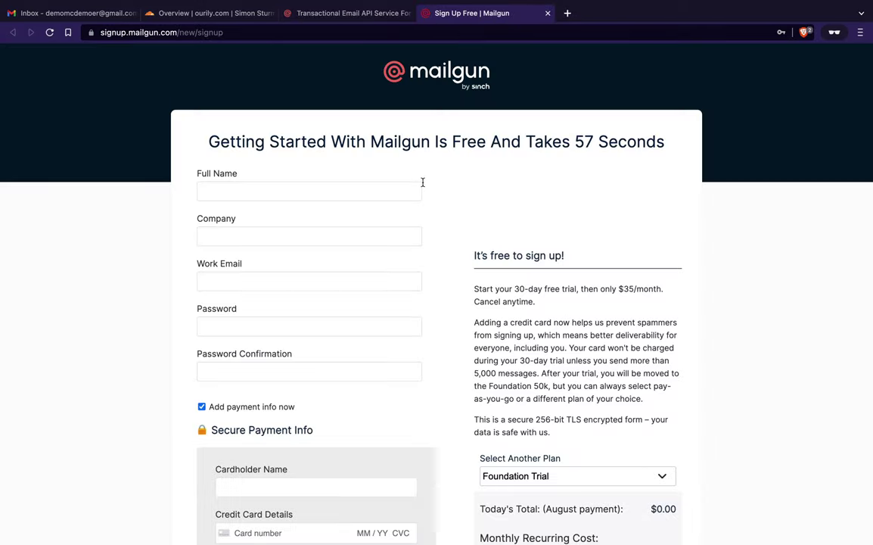
pyautogui.moveTo(294, 141); pyautogui.dragTo(536, 142)
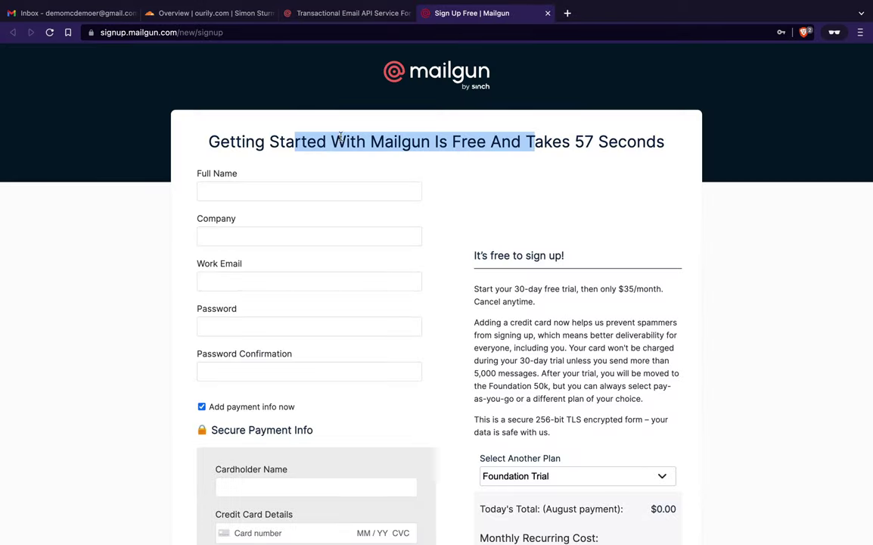
pyautogui.moveTo(340, 137); pyautogui.dragTo(660, 142)
pyautogui.click(462, 140)
pyautogui.click(643, 140)
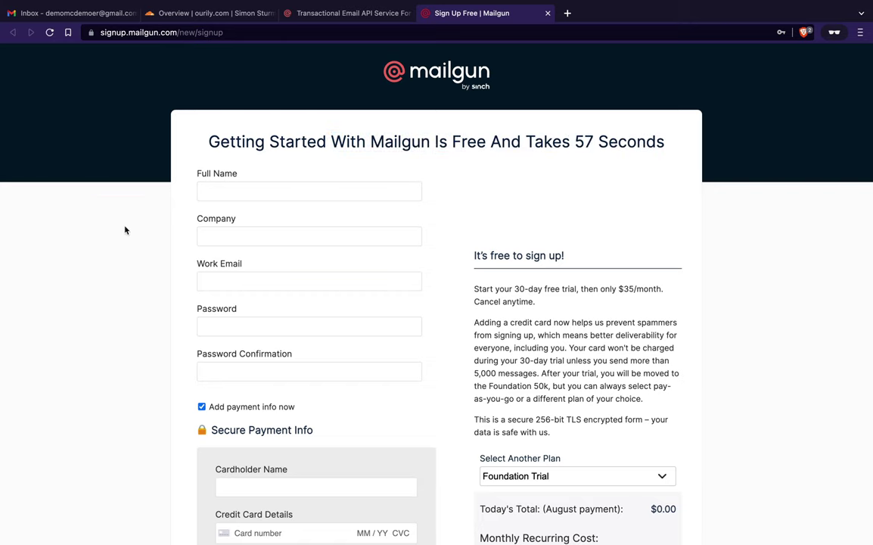
pyautogui.scroll(-3, 152, 337)
pyautogui.scroll(1, 152, 337)
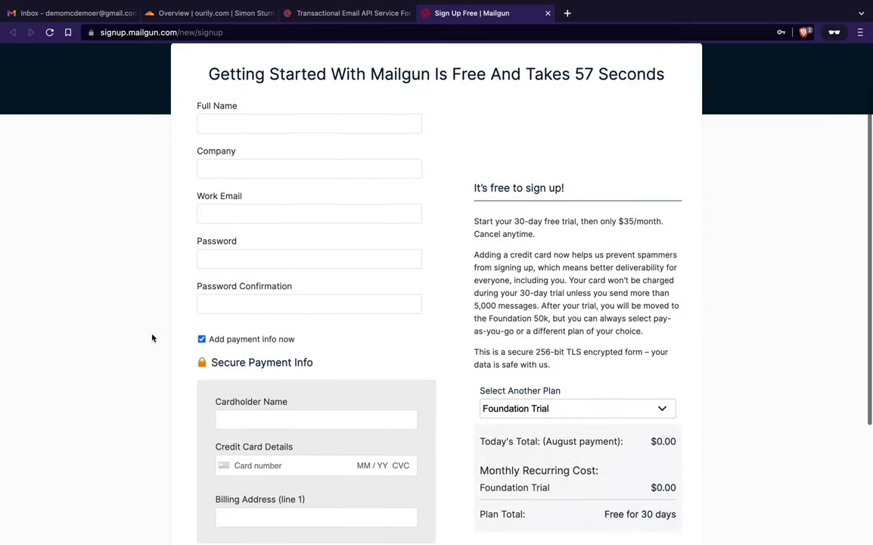
# Step: Fill in the full name, work e-mail, and the account password and its confirmation
pyautogui.click(292, 120)
pyautogui.write('Simon Sturmer')
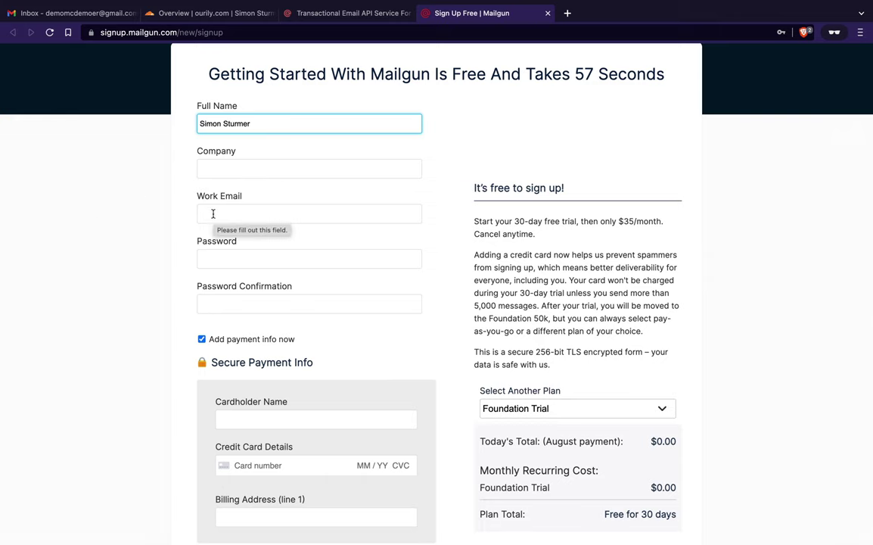
pyautogui.click(213, 213)
pyautogui.click(198, 258)
pyautogui.hotkey('ctrl', 'v')
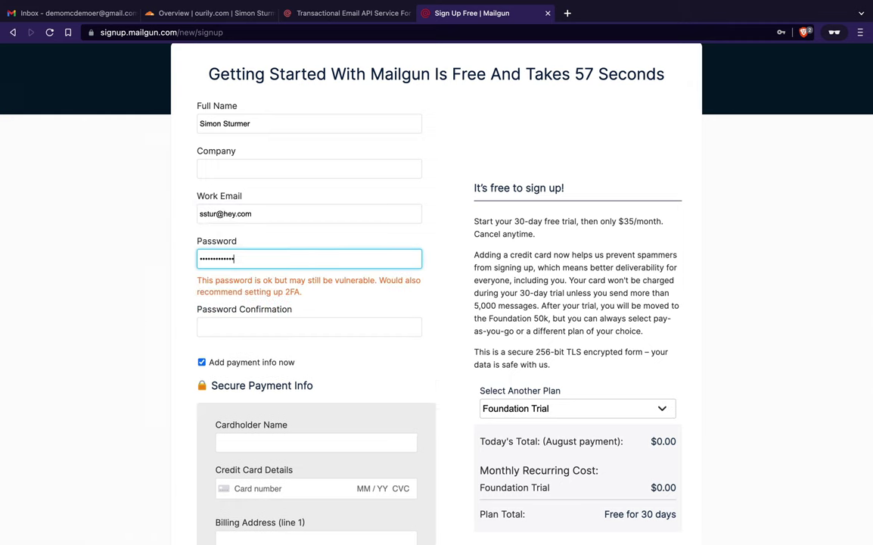
pyautogui.press('Tab')
pyautogui.hotkey('ctrl', 'v')
# Step: Review the Foundation Trial terms, including the pay-as-you-go note, and the payment section
pyautogui.scroll(-2, 717, 231)
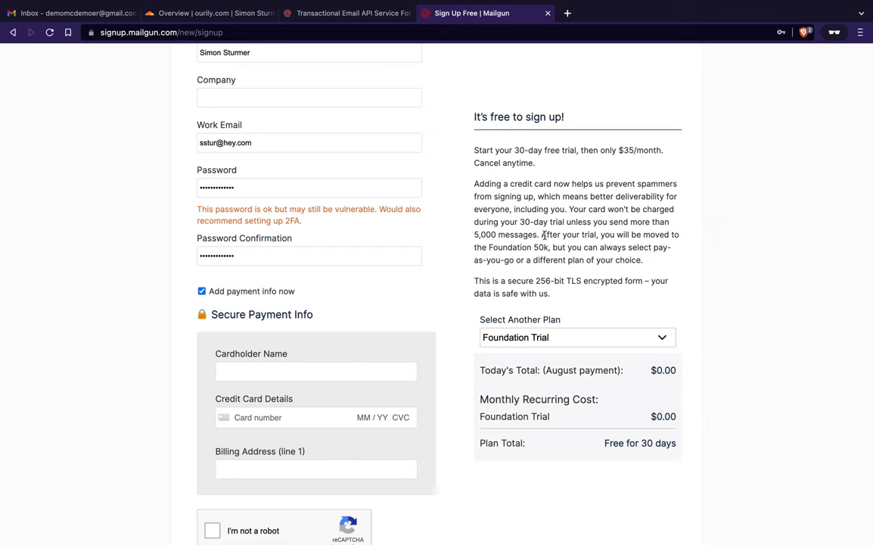
pyautogui.moveTo(542, 235); pyautogui.dragTo(514, 262)
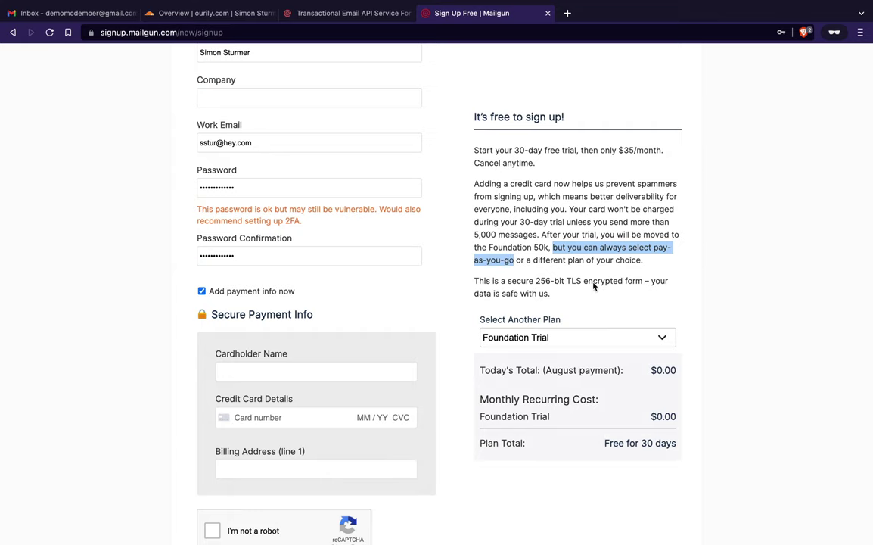
pyautogui.scroll(-2, 468, 341)
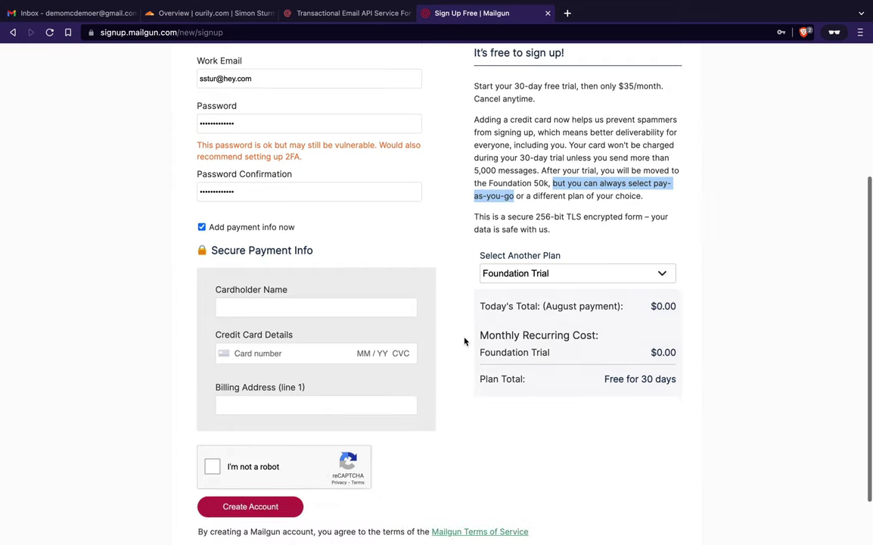
pyautogui.scroll(-1, 464, 341)
pyautogui.scroll(6, 465, 342)
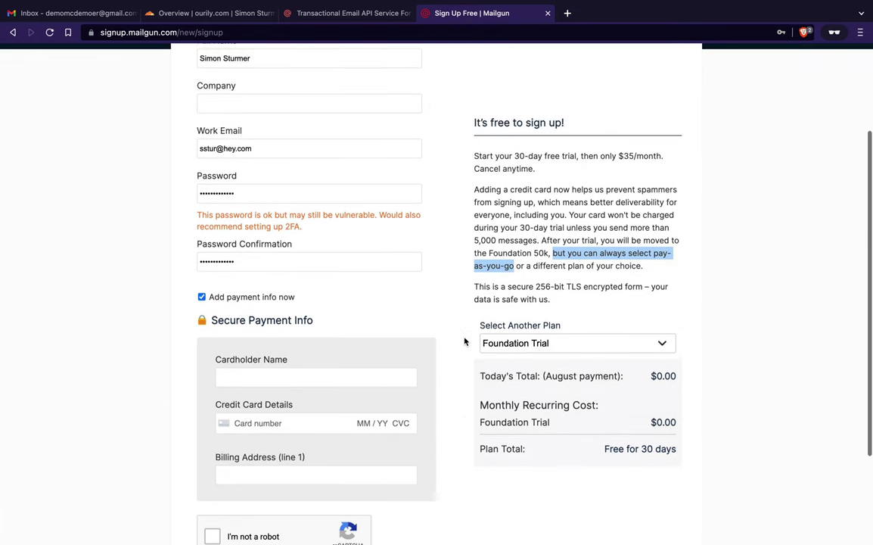
pyautogui.scroll(-1, 464, 341)
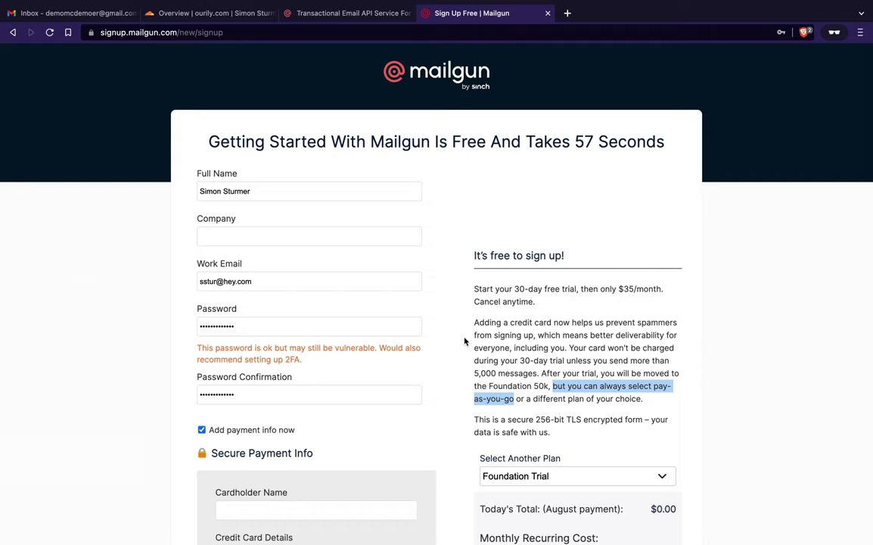
# Step: Open sendgrid.com's pricing page and note the Free plan's 100 emails/day limit
pyautogui.press('super+shift+n')
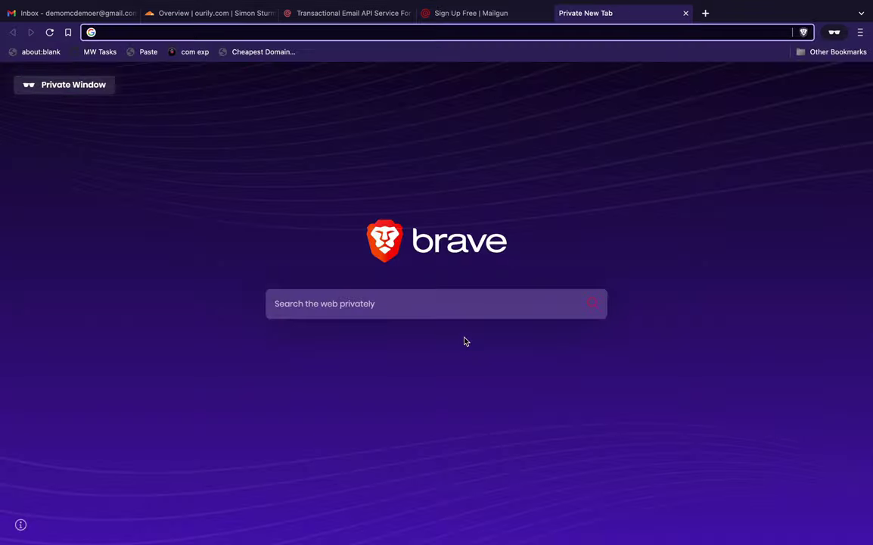
pyautogui.write('sendgrid.com')
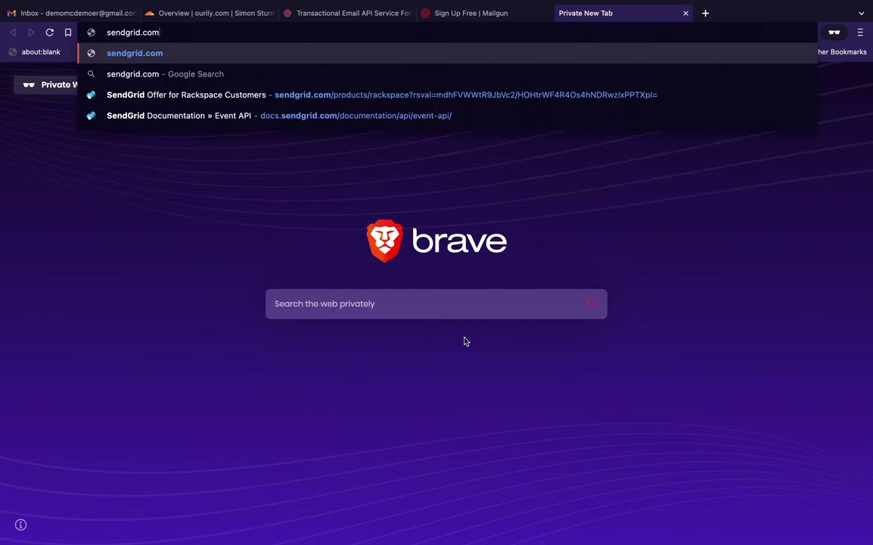
pyautogui.press('Return')
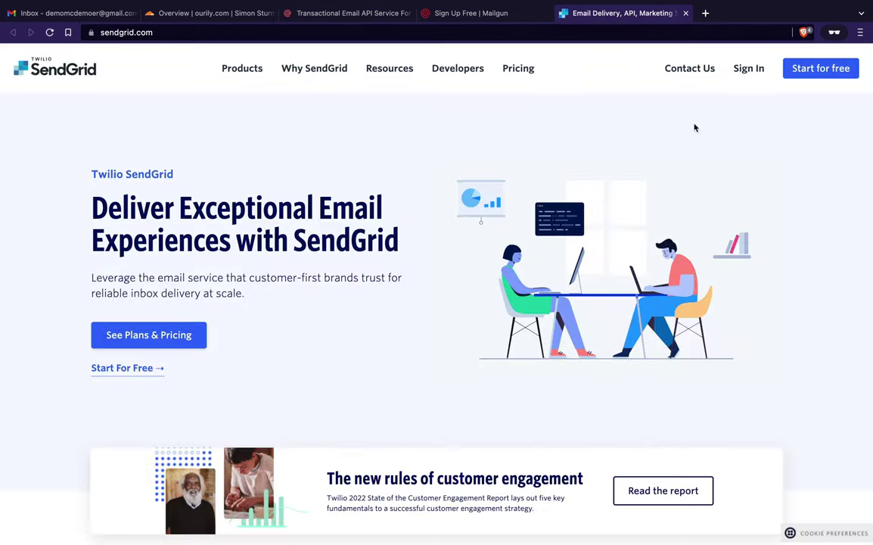
pyautogui.click(514, 74)
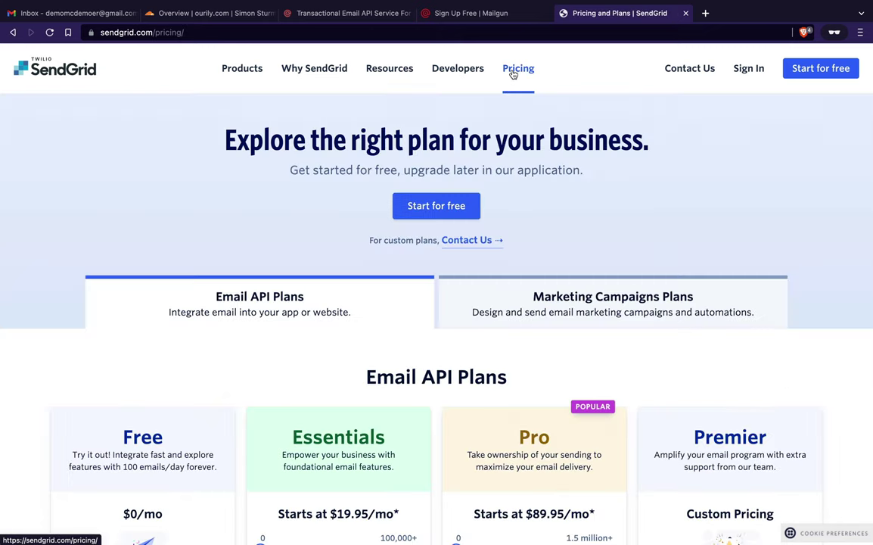
pyautogui.scroll(-5, 57, 373)
pyautogui.scroll(2, 57, 370)
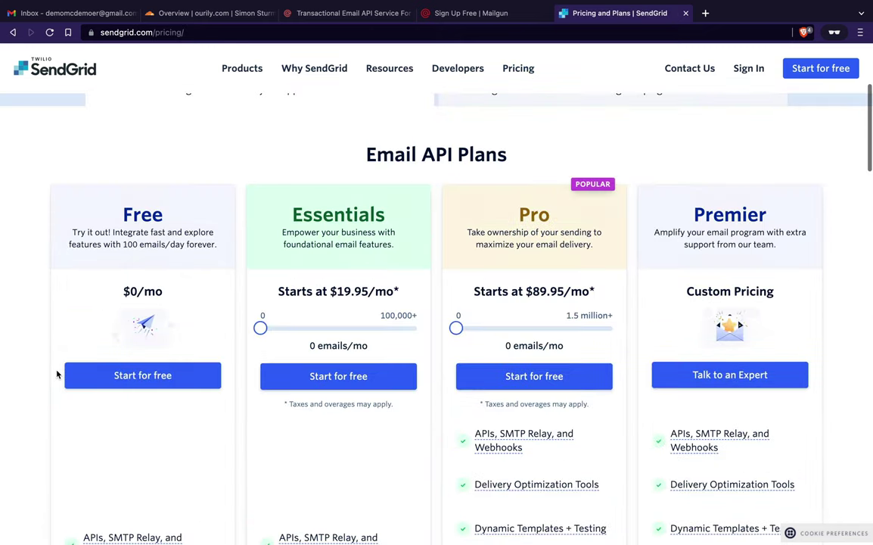
pyautogui.moveTo(70, 236); pyautogui.dragTo(187, 235)
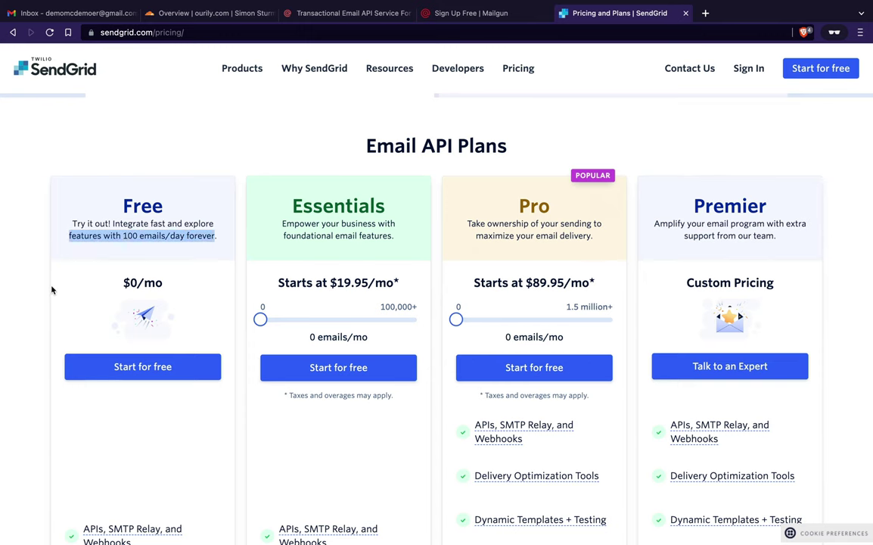
pyautogui.scroll(-4, 51, 289)
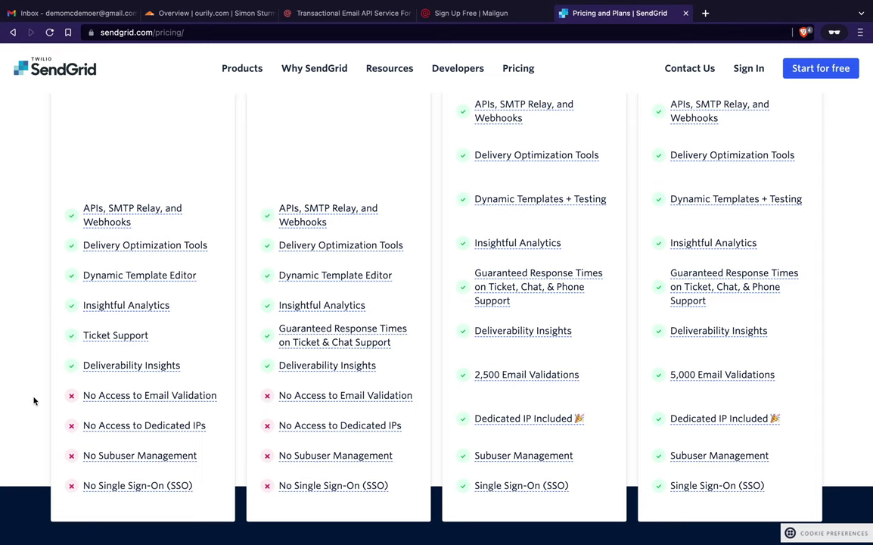
# Step: Load postmarkapp.com in a new tab
pyautogui.click(706, 13)
pyautogui.write('postmar')
pyautogui.write('kapp.com')
pyautogui.press('Return')
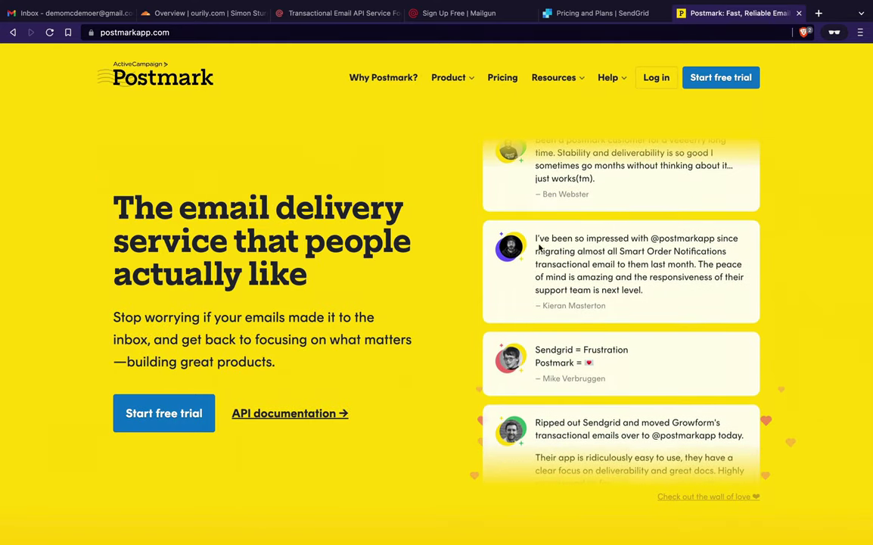
# Step: Check Postmark's pricing: $10 for the 10,000-email plan and its extra-email rate
pyautogui.click(507, 78)
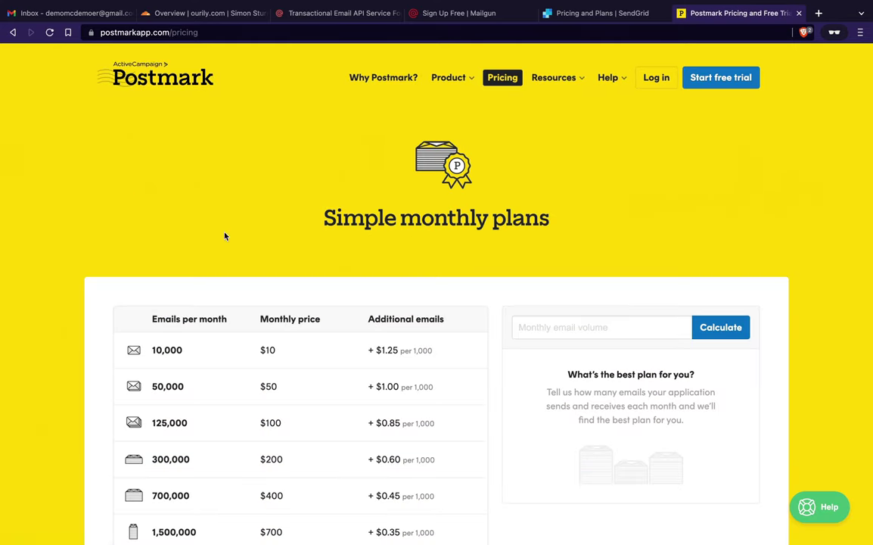
pyautogui.scroll(-3, 97, 317)
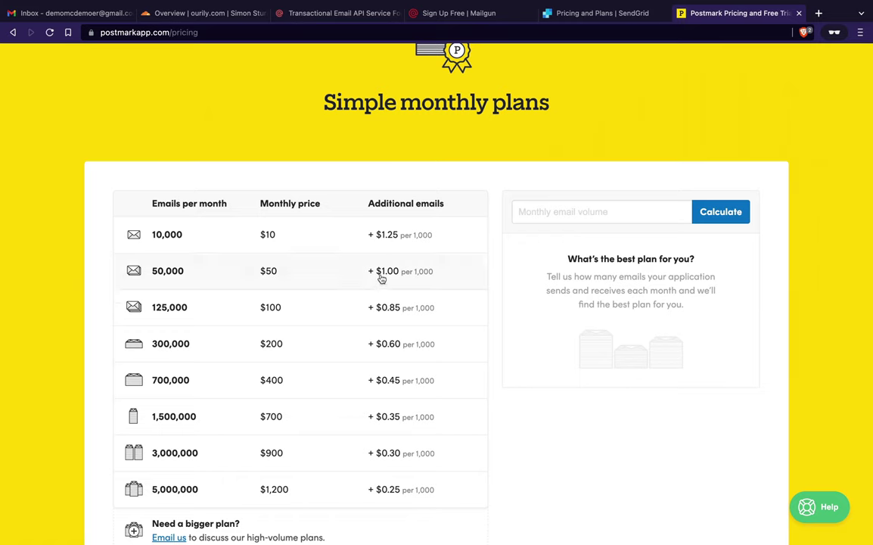
pyautogui.moveTo(258, 235); pyautogui.dragTo(306, 236)
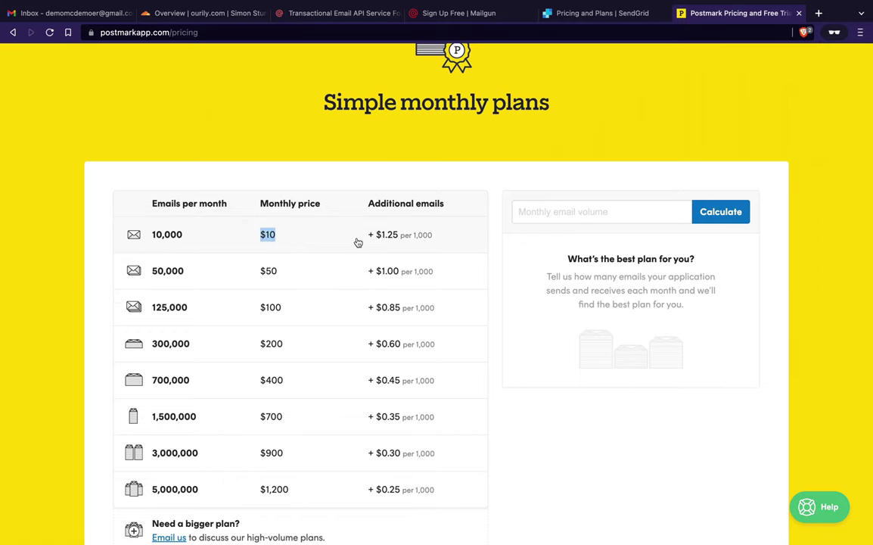
pyautogui.moveTo(366, 236); pyautogui.dragTo(433, 241)
pyautogui.click(494, 237)
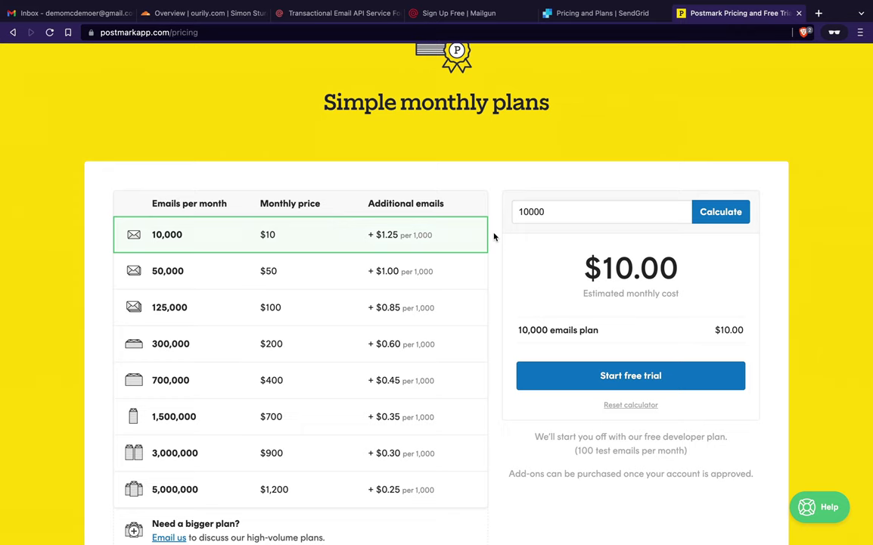
# Step: Look up mailmodo in a new tab
pyautogui.hotkey('ctrl', 't')
pyautogui.write('mailmodo')
pyautogui.press('Return')
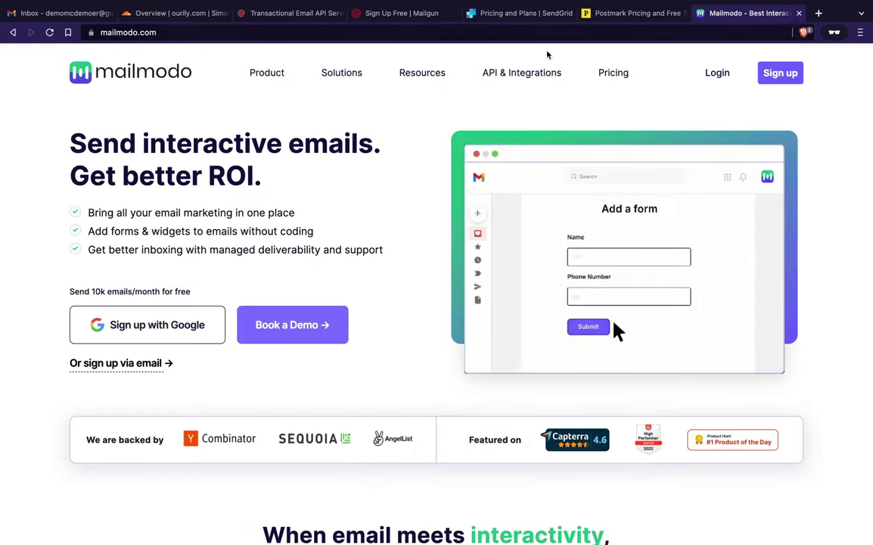
# Step: Review Mailmodo's pricing, noting the Free plan's 10,000 monthly credits and single sender email
pyautogui.click(600, 72)
pyautogui.scroll(-3, 98, 279)
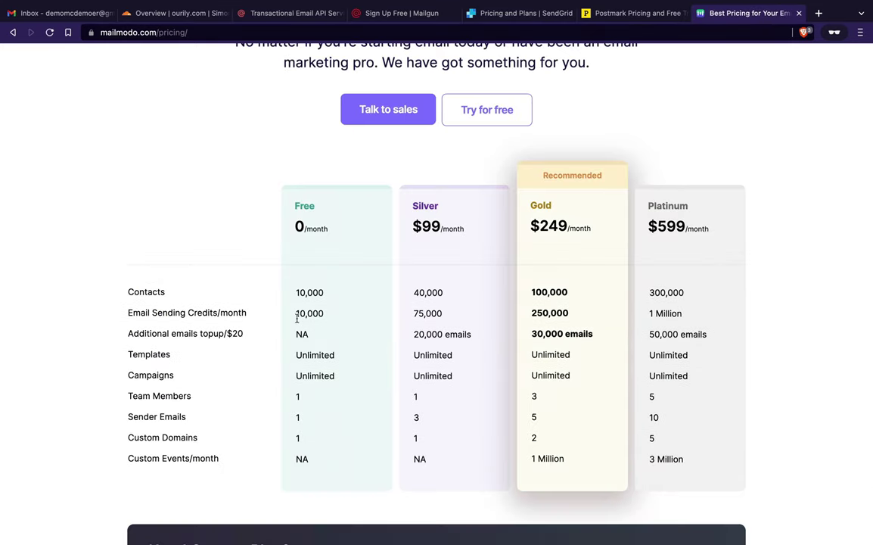
pyautogui.moveTo(296, 314); pyautogui.dragTo(341, 318)
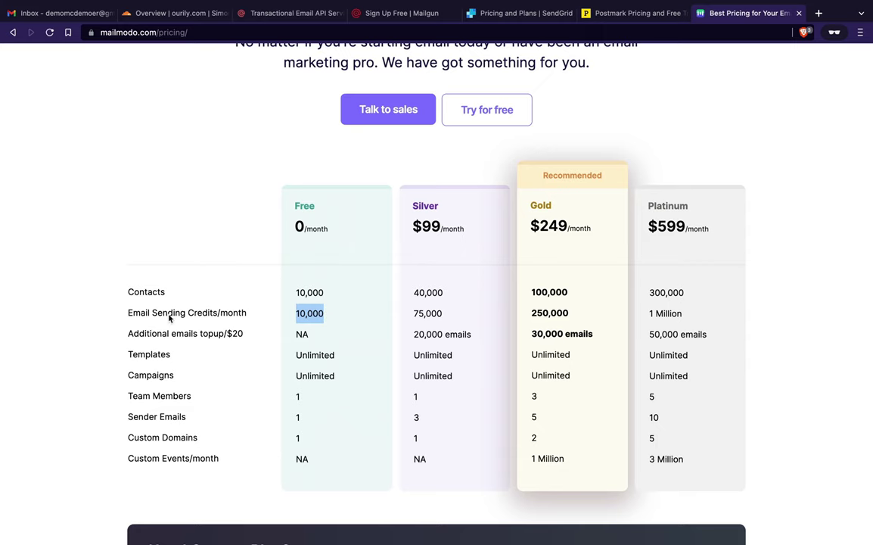
pyautogui.scroll(-1, 41, 326)
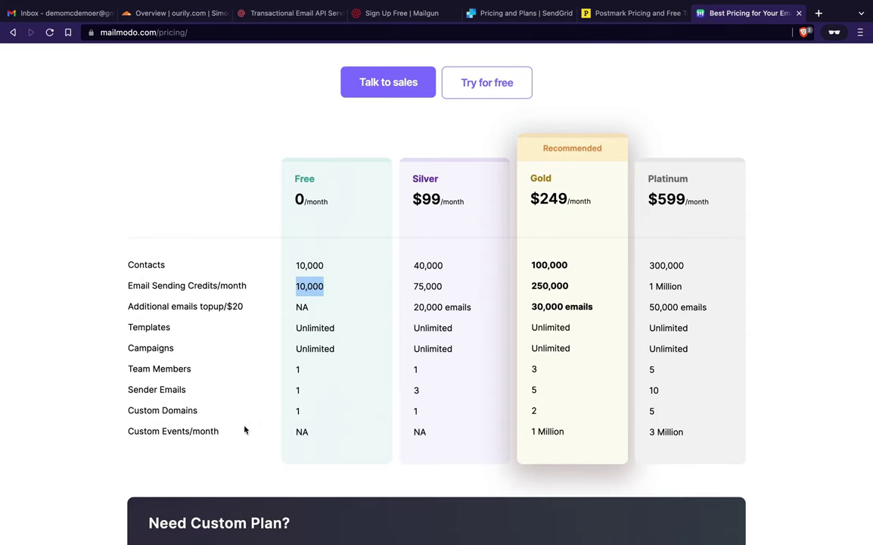
pyautogui.doubleClick(296, 390)
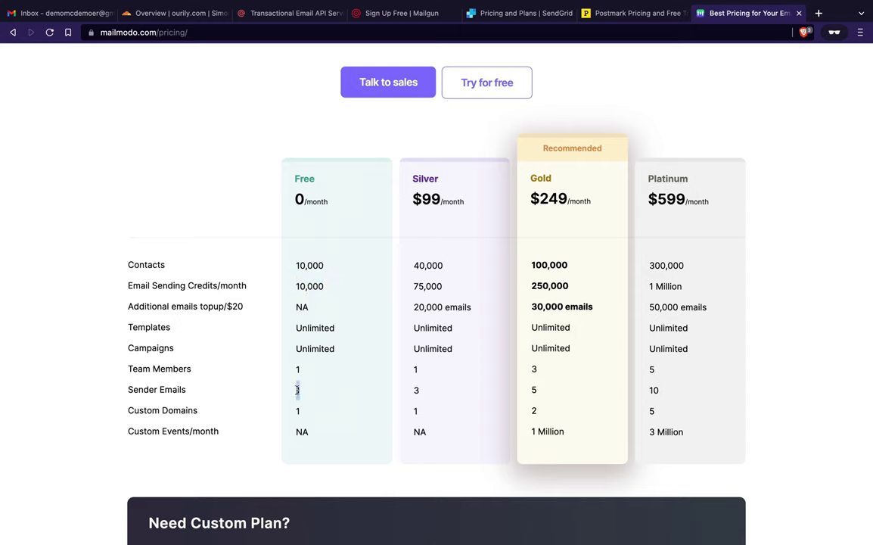
pyautogui.click(55, 338)
pyautogui.hotkey('ctrl', 't')
# Step: Search for amazon ses and open the Amazon SES pricing page
pyautogui.write('amazon')
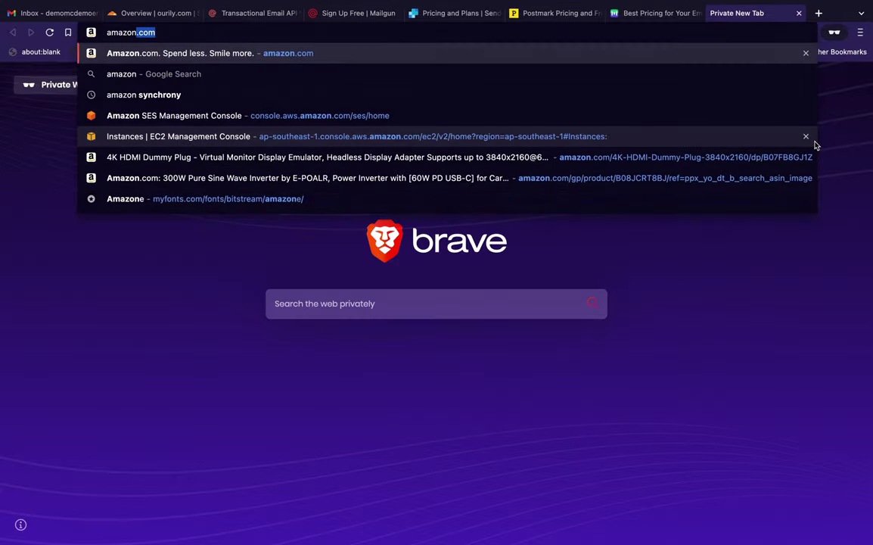
pyautogui.write(' ses')
pyautogui.press('Return')
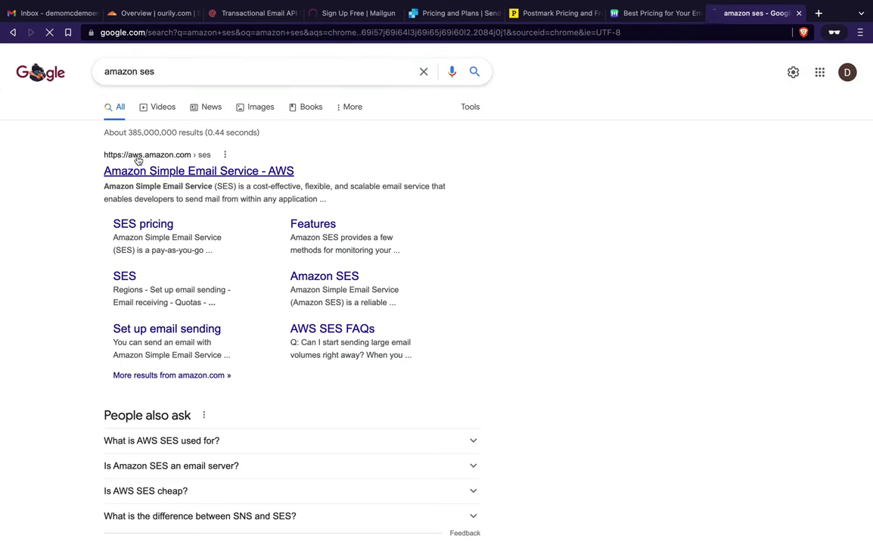
pyautogui.click(217, 174)
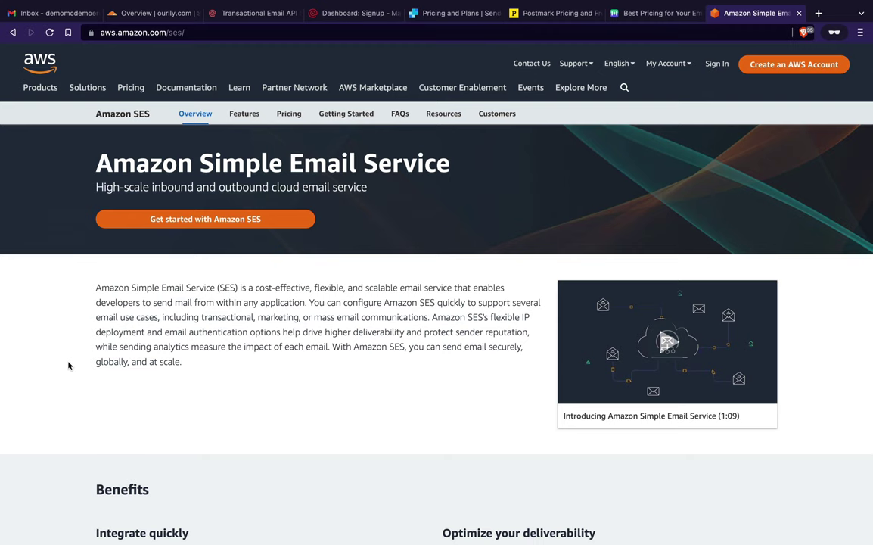
pyautogui.click(288, 113)
# Step: Note the SES rate of $0.10 per 1,000 emails, then close that tab
pyautogui.scroll(-15, 76, 389)
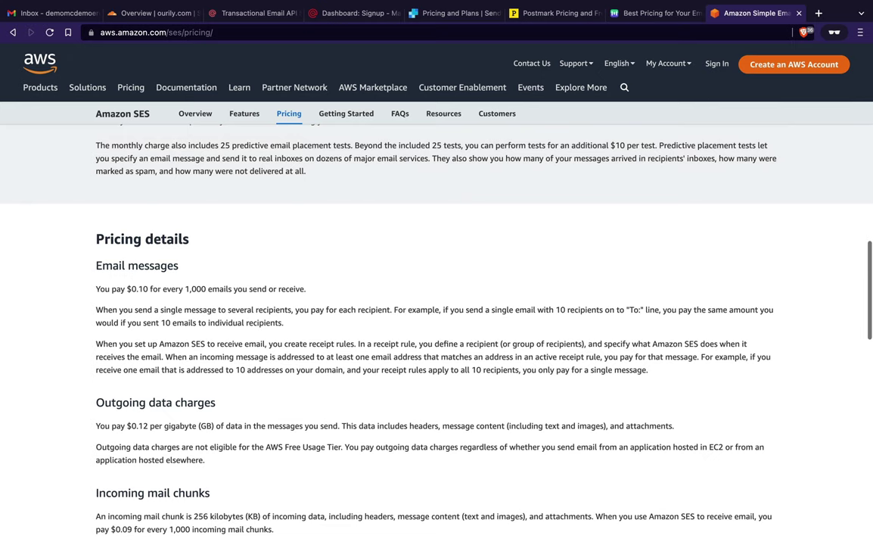
pyautogui.moveTo(96, 289); pyautogui.dragTo(171, 289)
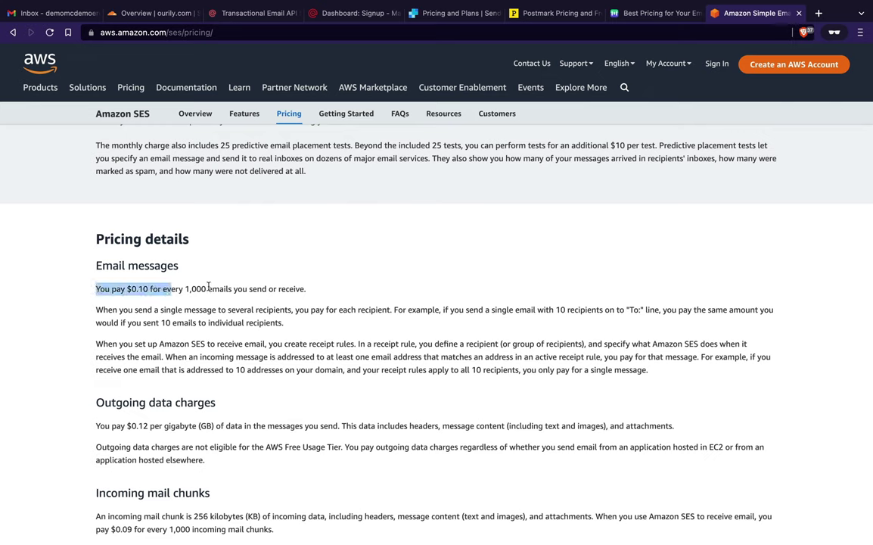
pyautogui.moveTo(232, 289); pyautogui.dragTo(95, 288)
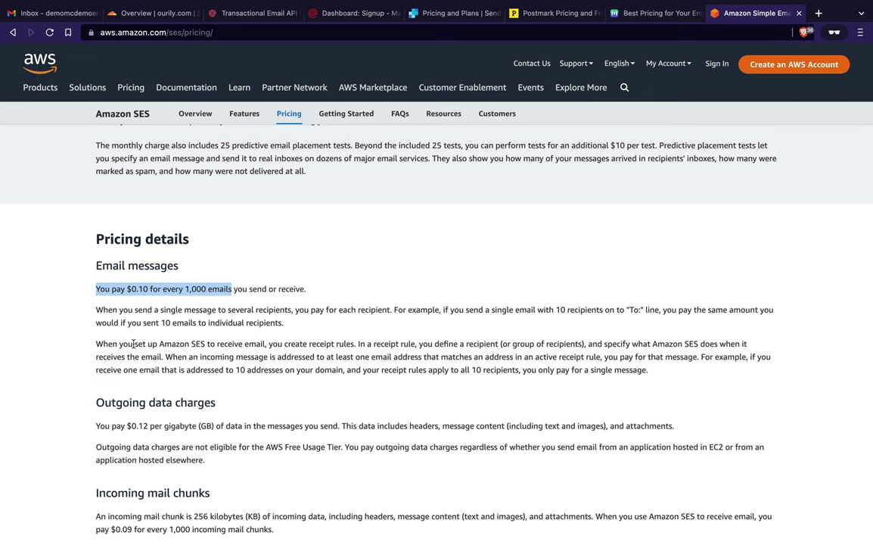
pyautogui.click(260, 296)
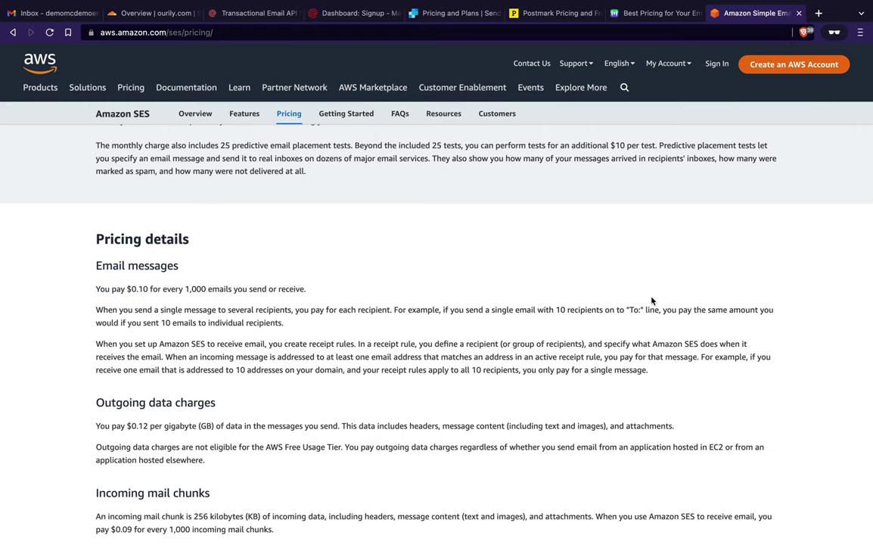
pyautogui.hotkey('ctrl', 'w')
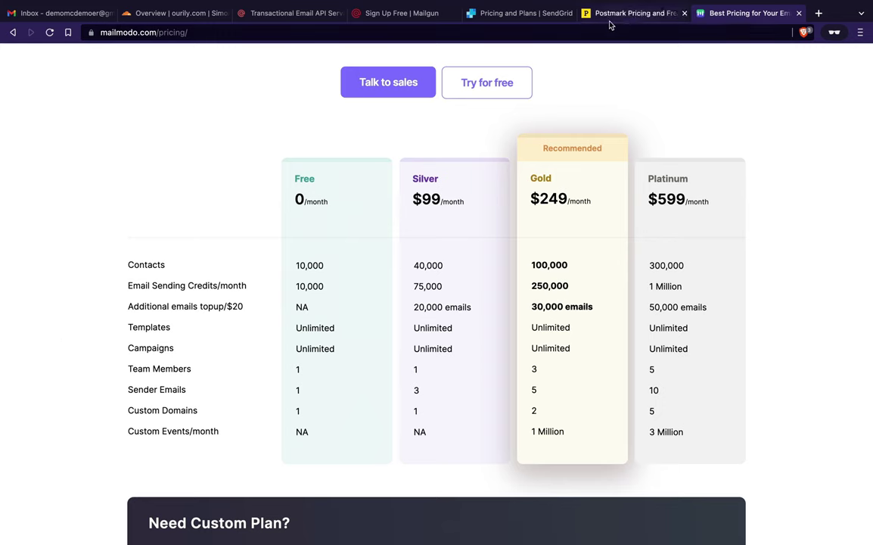
# Step: Autofill saved payment details on the Mailgun signup form and create the account
pyautogui.click(398, 15)
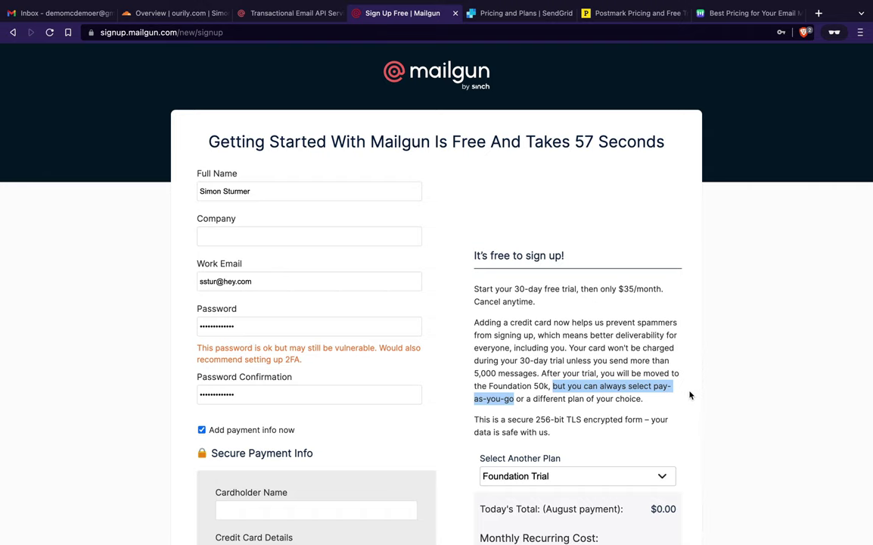
pyautogui.scroll(-5, 690, 394)
pyautogui.press('super+backslash')
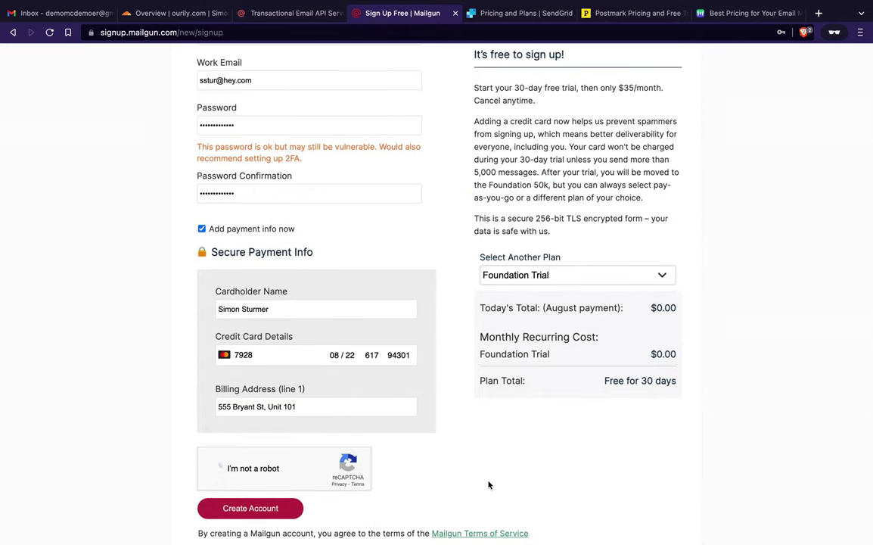
pyautogui.scroll(-2, 446, 420)
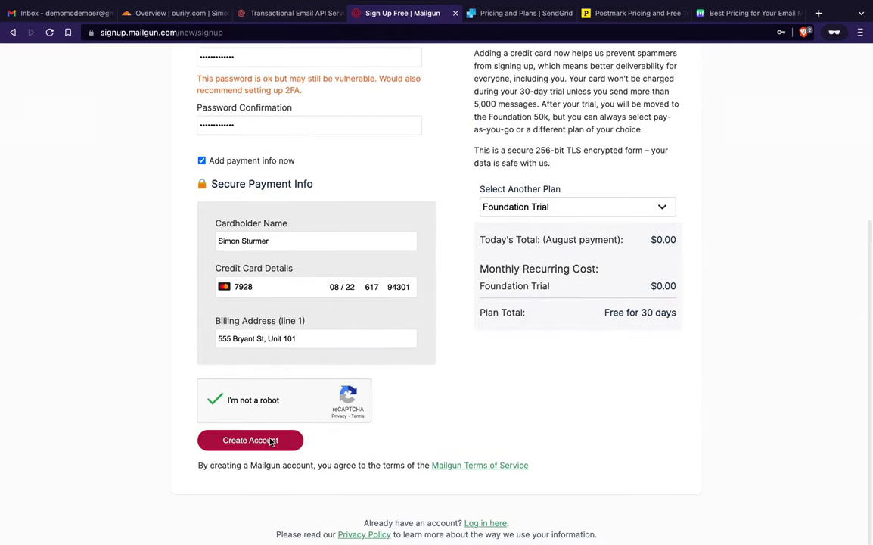
pyautogui.click(272, 442)
pyautogui.scroll(2, 140, 364)
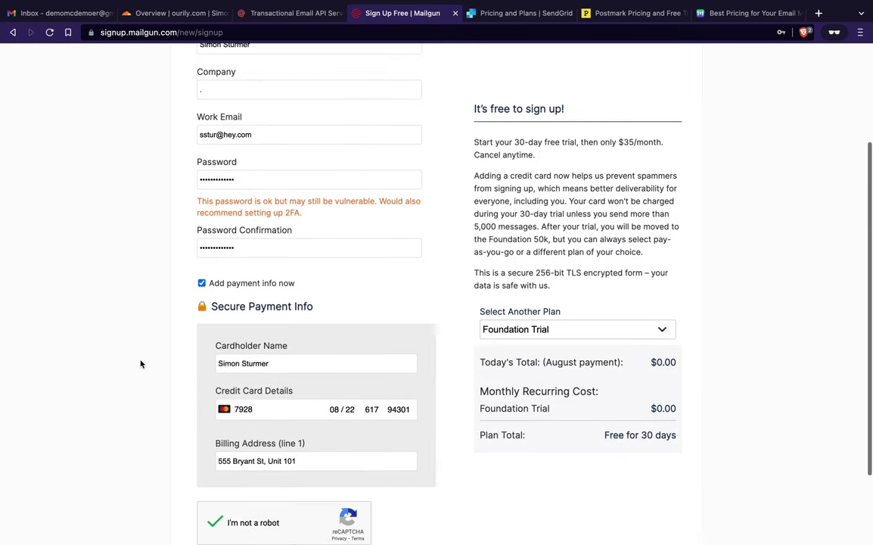
pyautogui.scroll(-2, 140, 364)
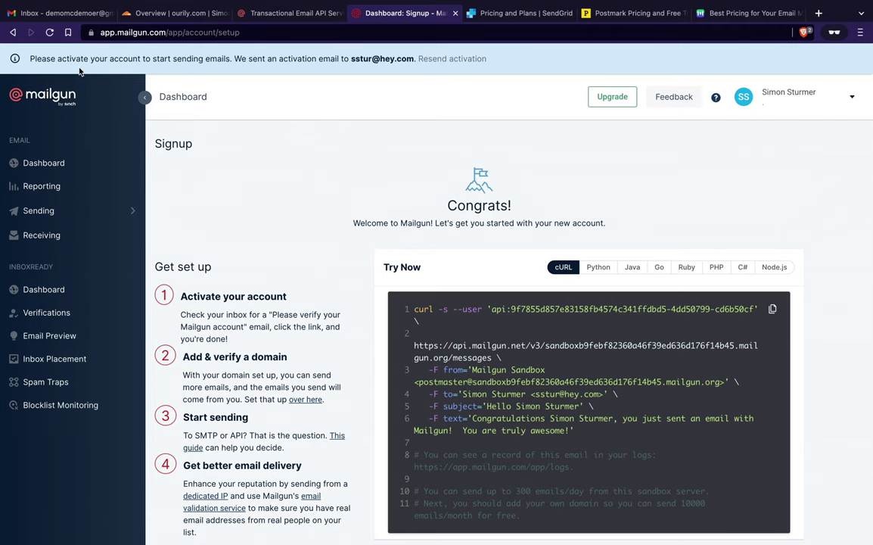
# Step: Activate the Mailgun account and open Sending > Domains, which lists only the sandbox domain
pyautogui.moveTo(76, 58); pyautogui.dragTo(355, 61)
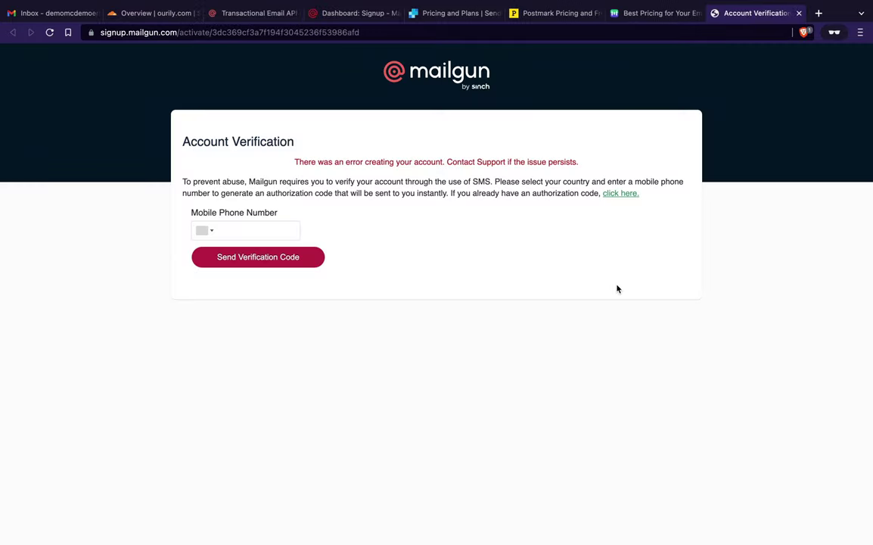
pyautogui.click(258, 230)
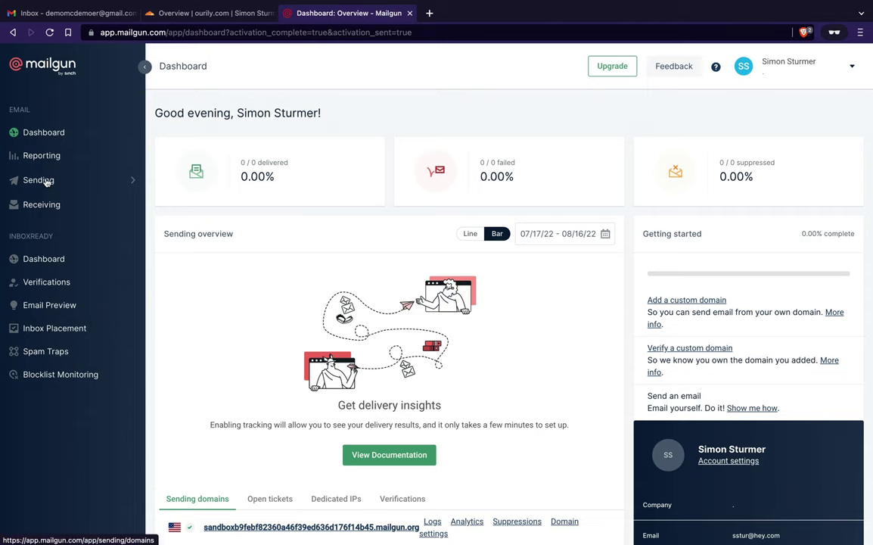
pyautogui.scroll(-2, 154, 266)
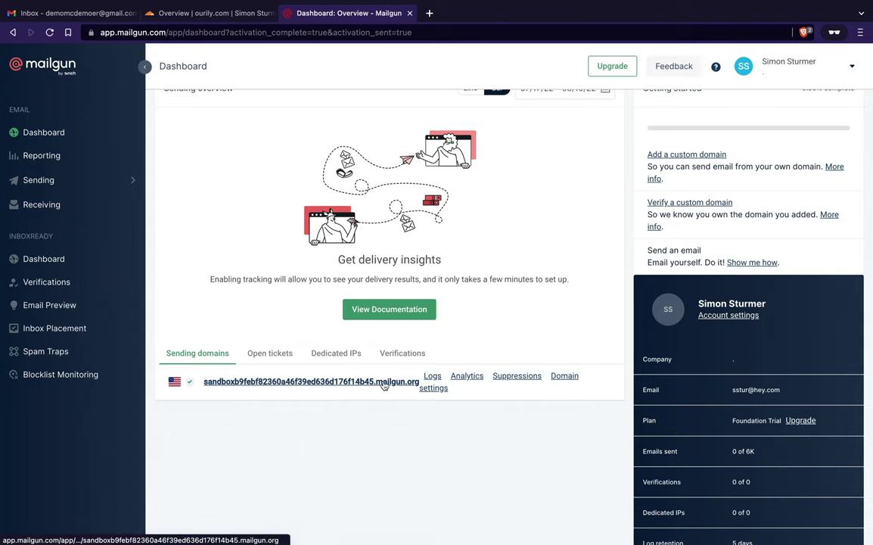
pyautogui.scroll(3, 157, 347)
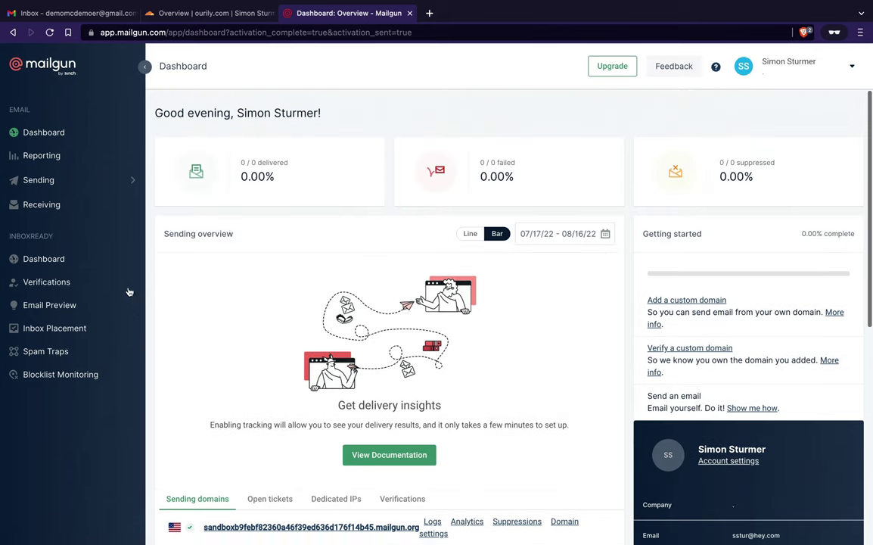
pyautogui.click(38, 180)
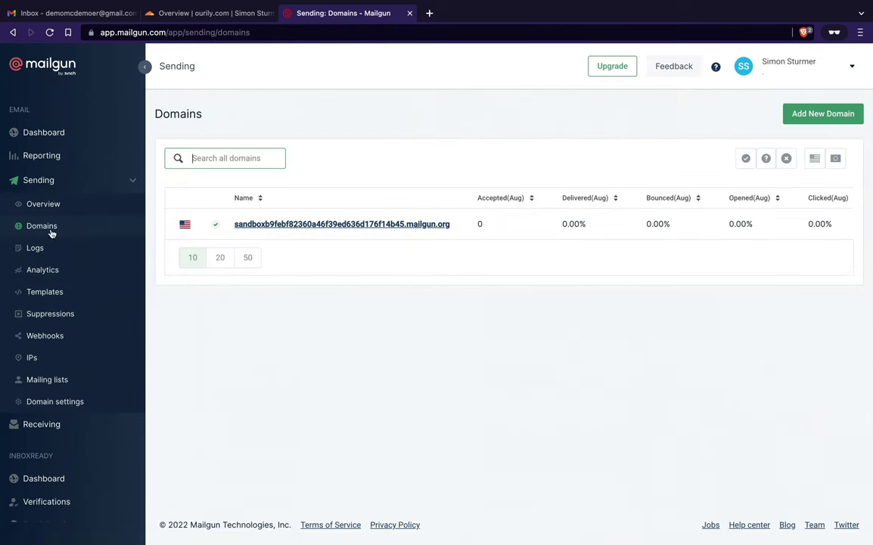
# Step: Add ourily.com as a new Mailgun sending domain
pyautogui.click(807, 114)
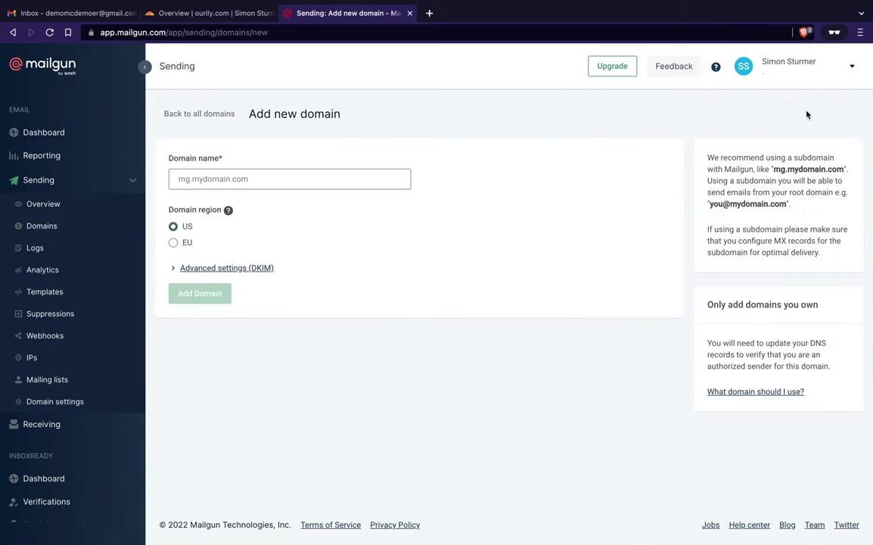
pyautogui.click(212, 178)
pyautogui.write('ourily.com')
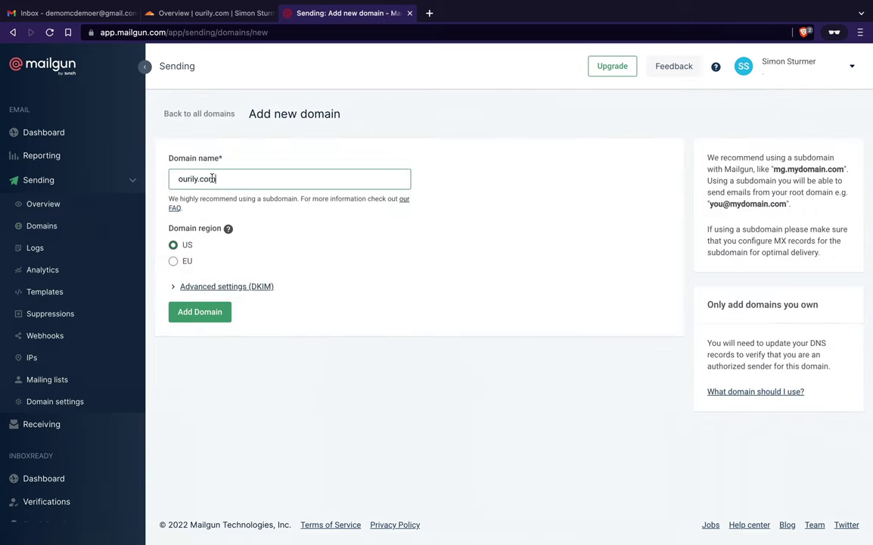
pyautogui.click(205, 312)
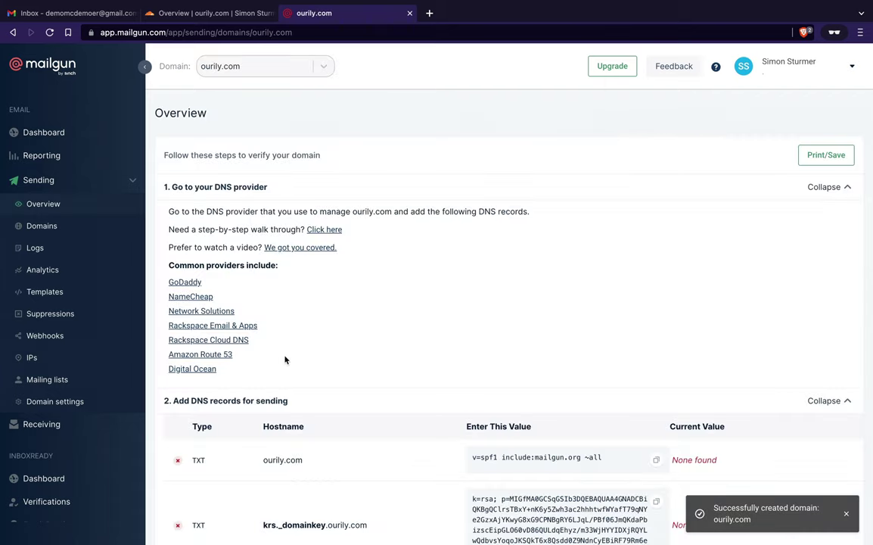
# Step: Copy the SPF TXT record value from Mailgun's DNS records for ourily.com
pyautogui.scroll(-5, 332, 316)
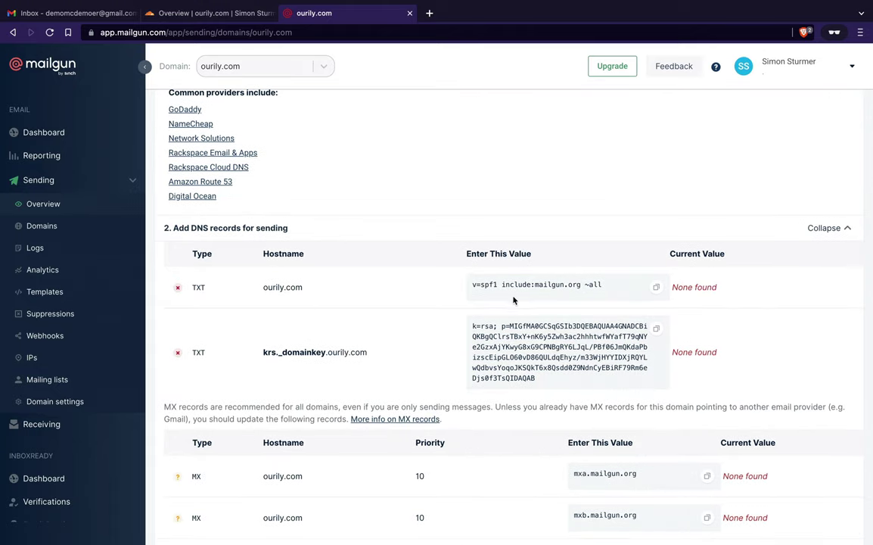
pyautogui.click(657, 289)
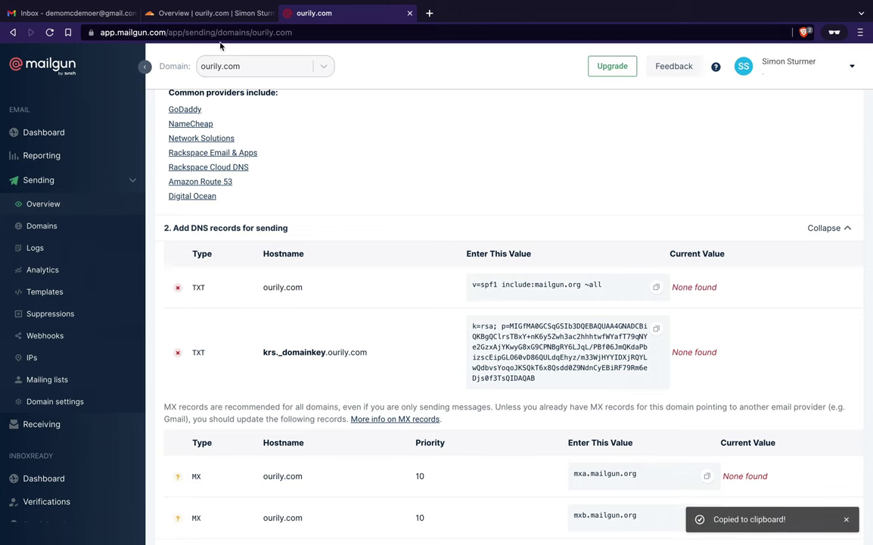
pyautogui.click(209, 13)
# Step: Add a TXT record named @ with content v=spf1 include:mailgun.org ~all
pyautogui.click(45, 186)
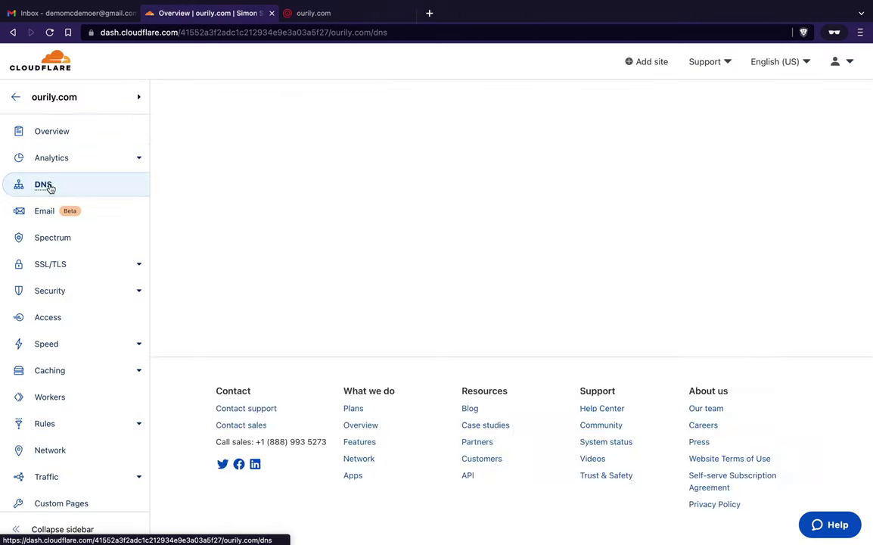
pyautogui.scroll(-3, 201, 350)
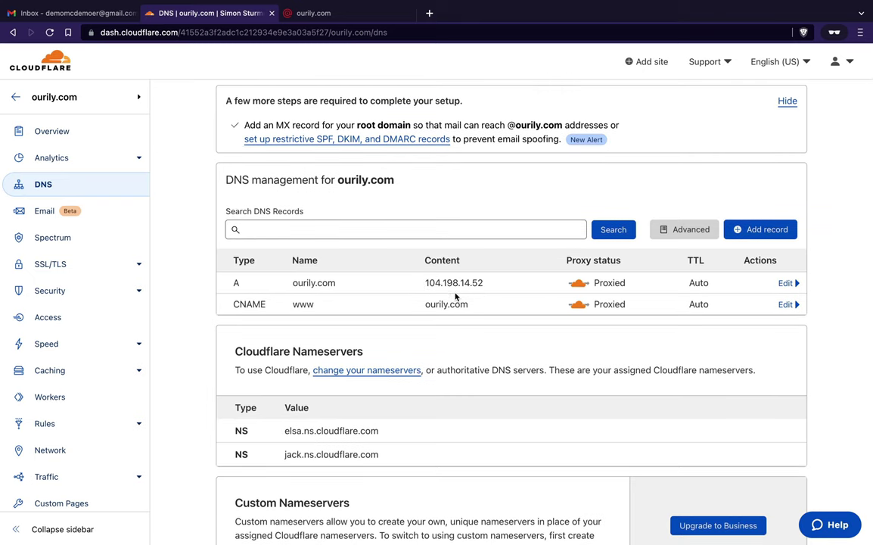
pyautogui.click(765, 229)
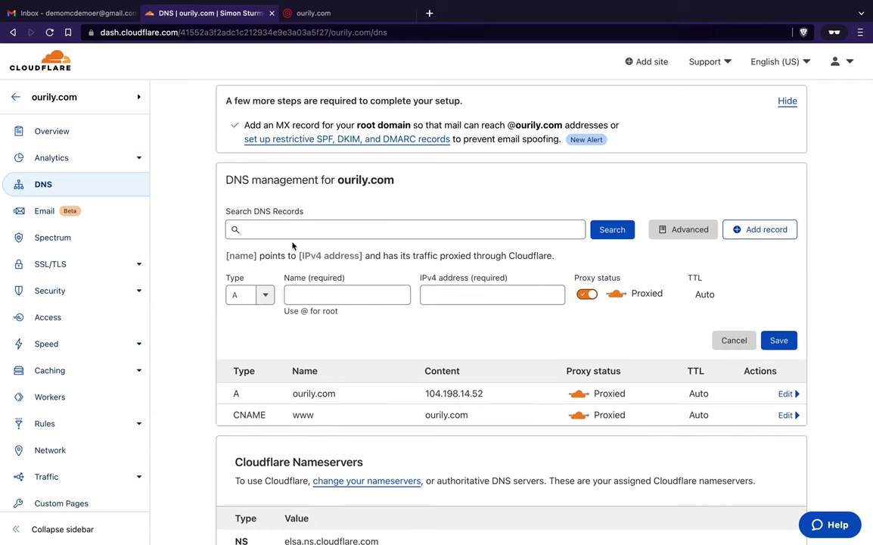
pyautogui.click(267, 297)
pyautogui.scroll(-1, 263, 288)
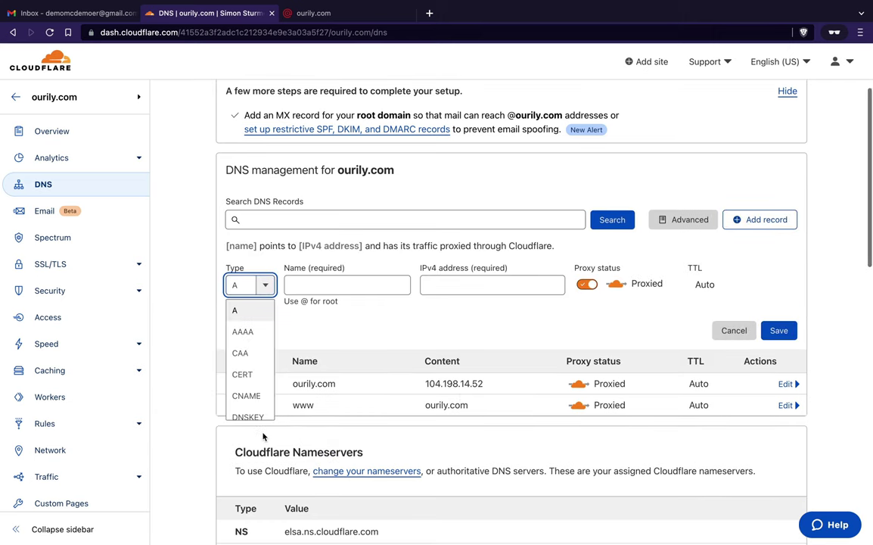
pyautogui.scroll(-5, 263, 392)
pyautogui.click(252, 388)
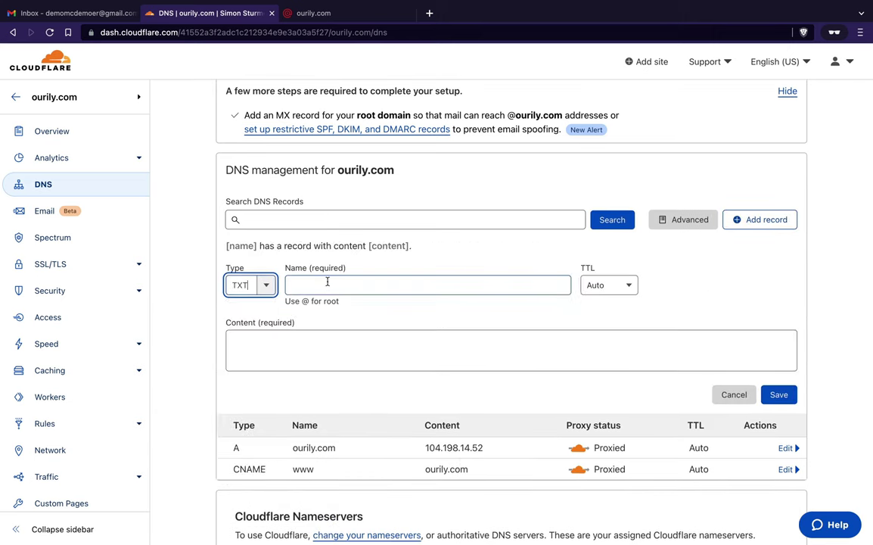
pyautogui.click(328, 284)
pyautogui.write('@')
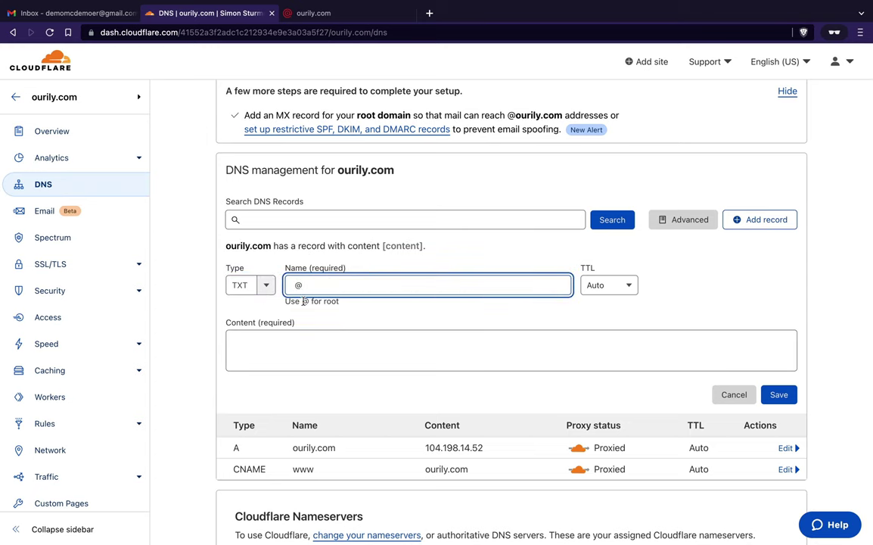
pyautogui.click(300, 353)
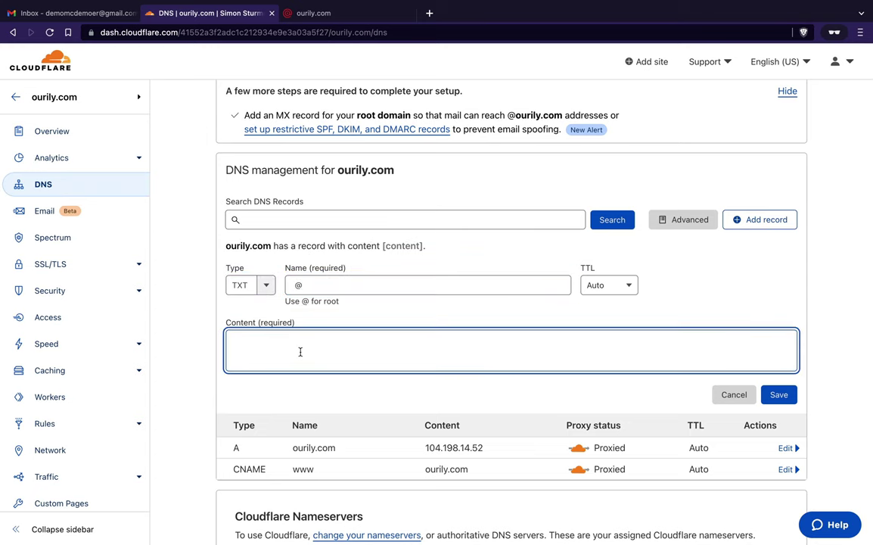
pyautogui.hotkey('ctrl', 'v')
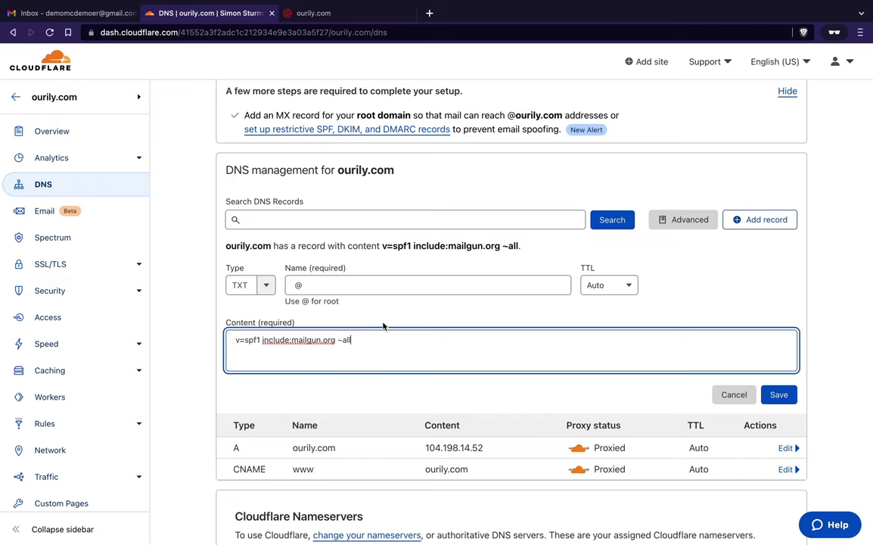
pyautogui.click(779, 395)
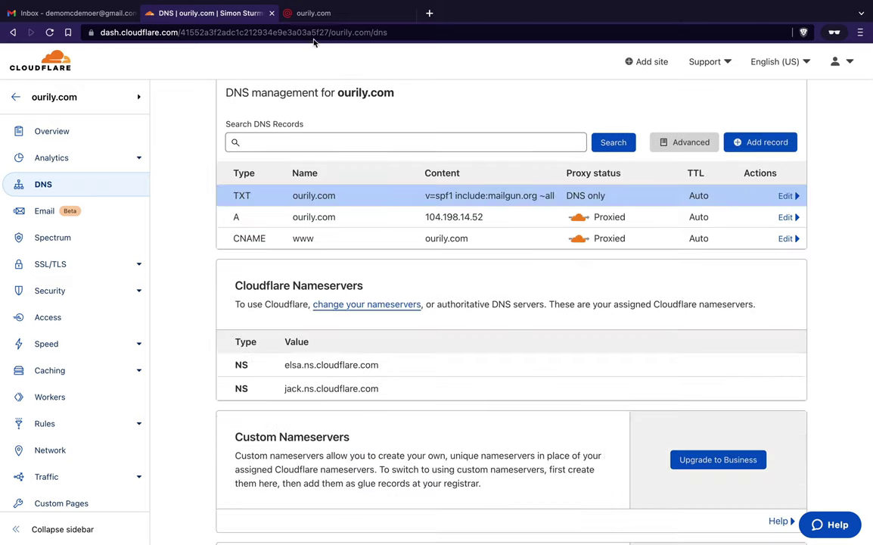
# Step: Start a new Cloudflare TXT record named krs._domainkey, copied from Mailgun's setup page
pyautogui.click(303, 12)
pyautogui.scroll(-1, 298, 296)
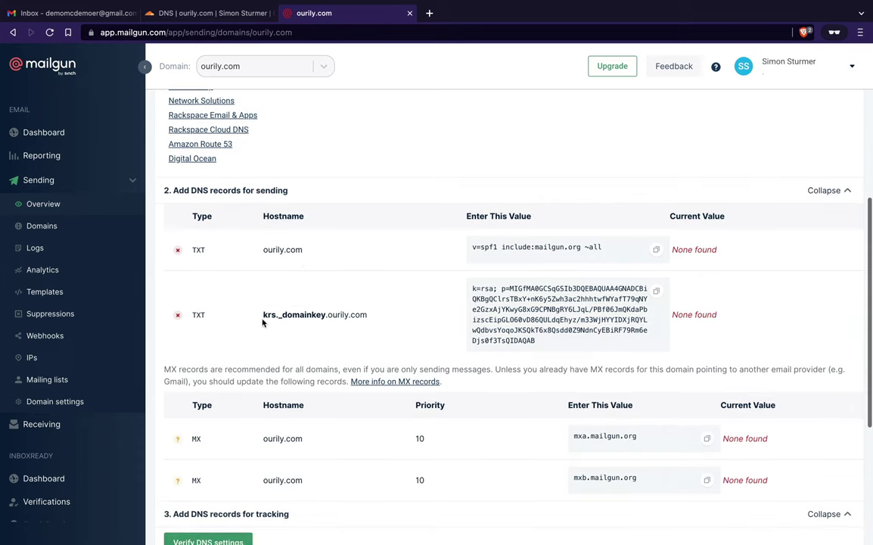
pyautogui.doubleClick(269, 316)
pyautogui.hotkey('ctrl', 'c')
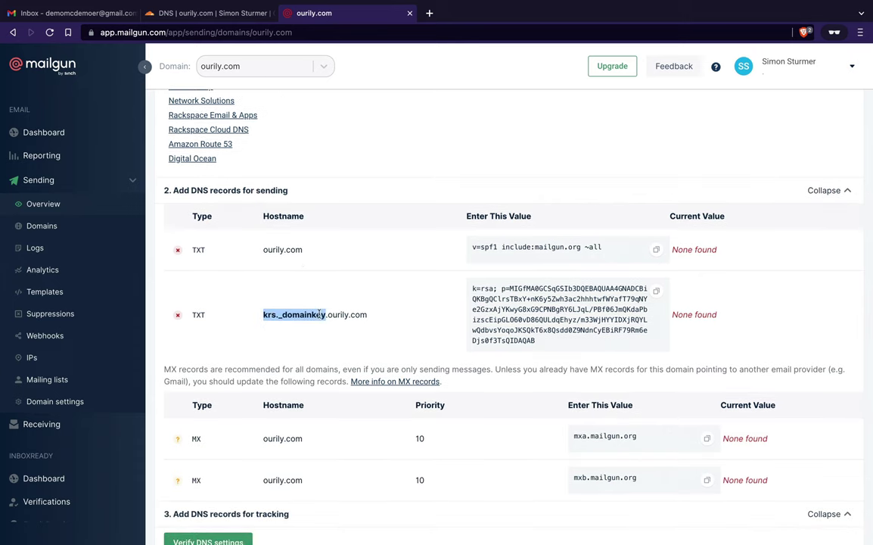
pyautogui.click(216, 12)
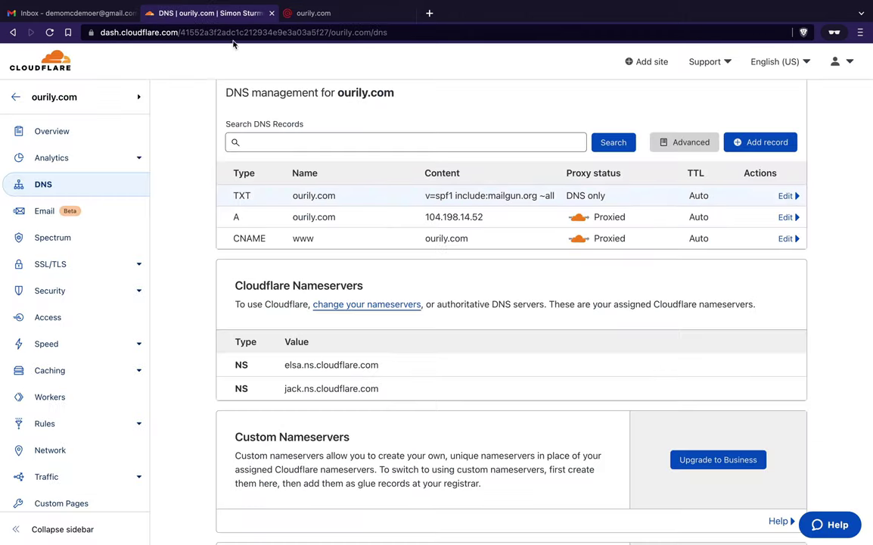
pyautogui.click(760, 143)
pyautogui.click(264, 207)
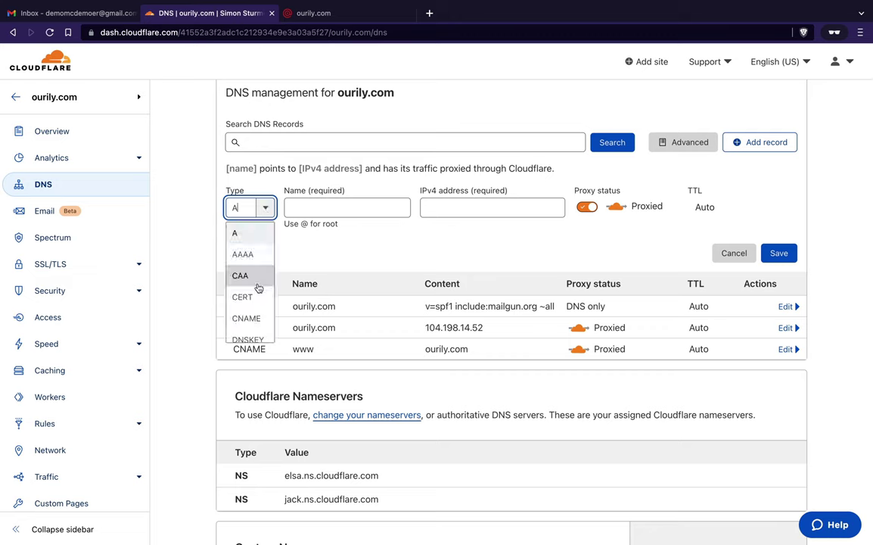
pyautogui.scroll(-3, 261, 299)
pyautogui.click(257, 309)
pyautogui.click(330, 207)
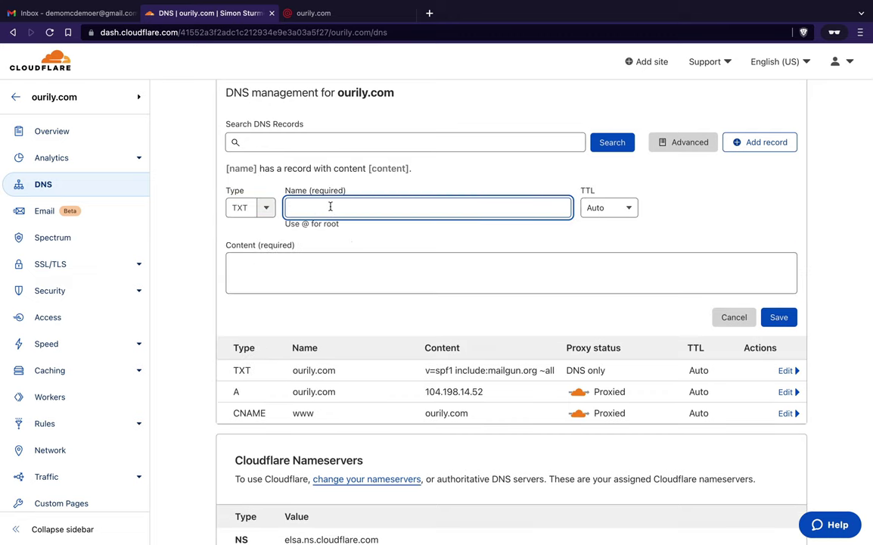
pyautogui.hotkey('ctrl', 'v')
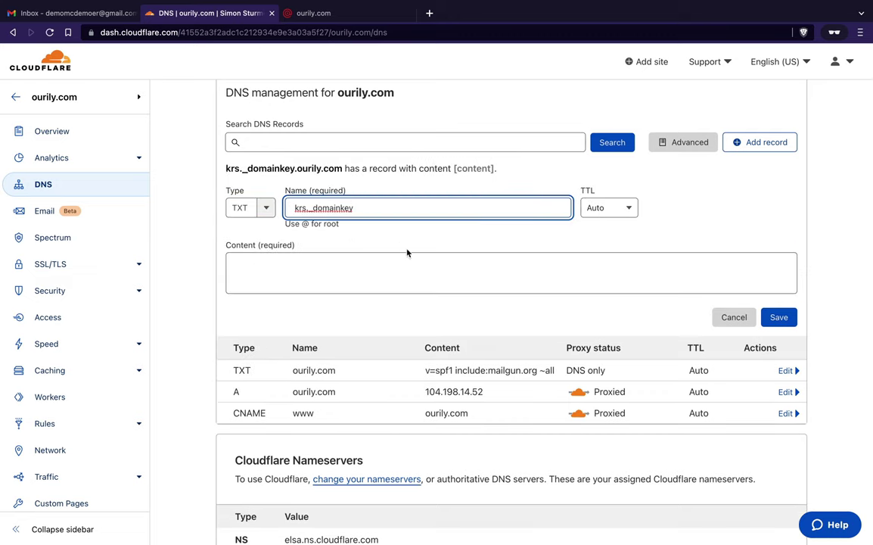
# Step: Fill the record's content with Mailgun's DKIM key value and save it
pyautogui.click(382, 273)
pyautogui.click(382, 17)
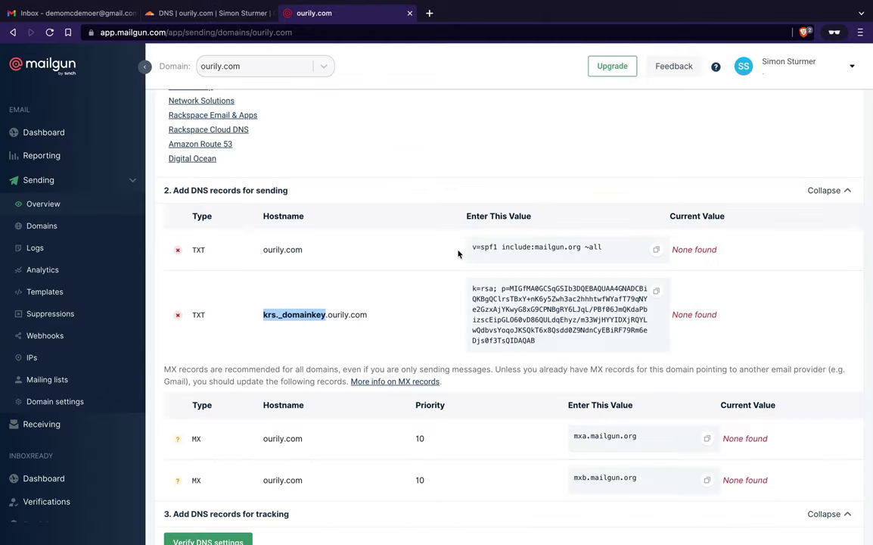
pyautogui.click(656, 290)
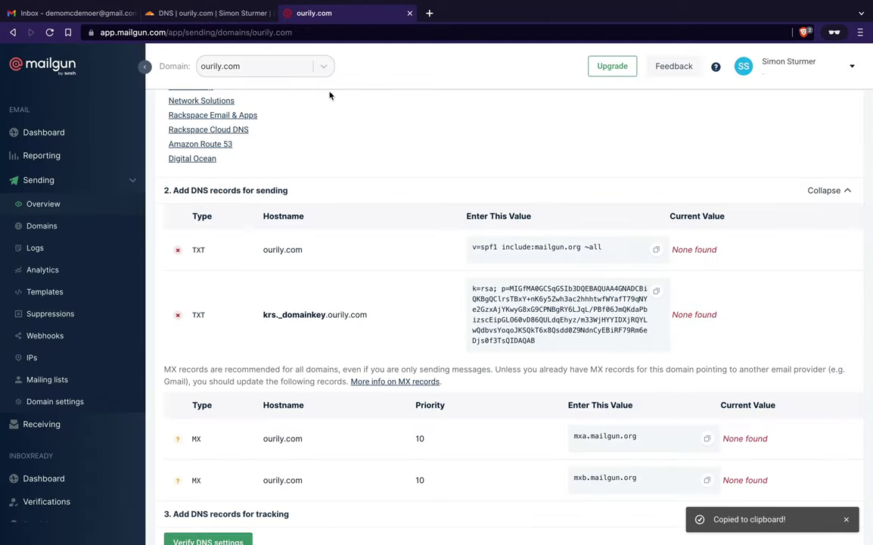
pyautogui.click(212, 13)
pyautogui.hotkey('ctrl', 'v')
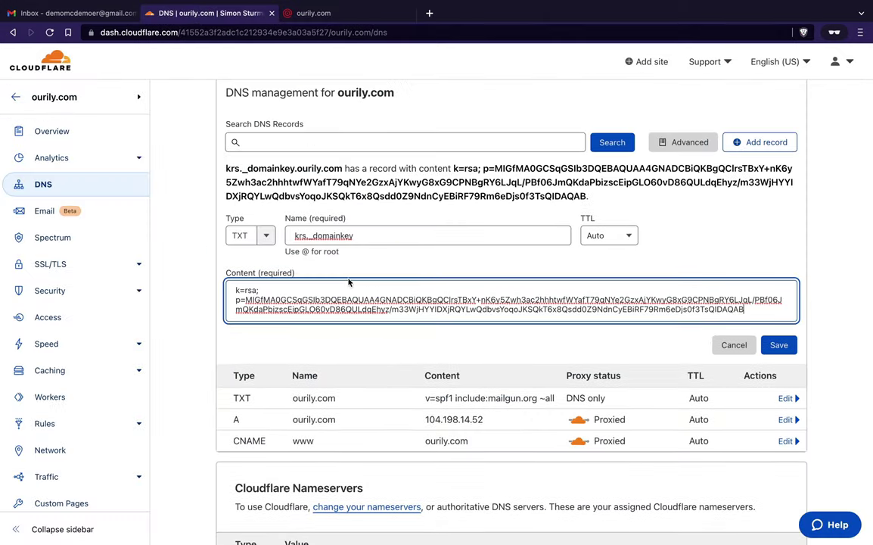
pyautogui.press('Return')
pyautogui.click(318, 13)
pyautogui.scroll(-2, 161, 360)
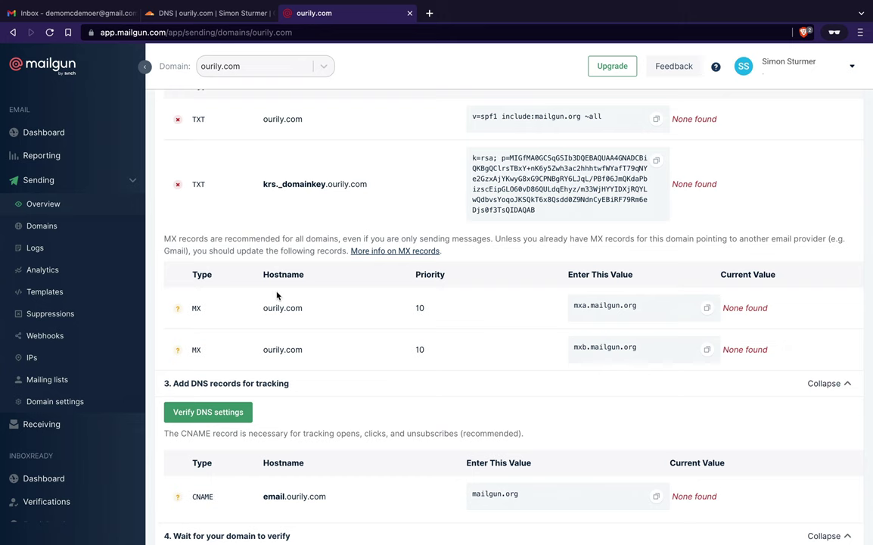
pyautogui.scroll(1, 250, 291)
pyautogui.moveTo(162, 267); pyautogui.dragTo(458, 264)
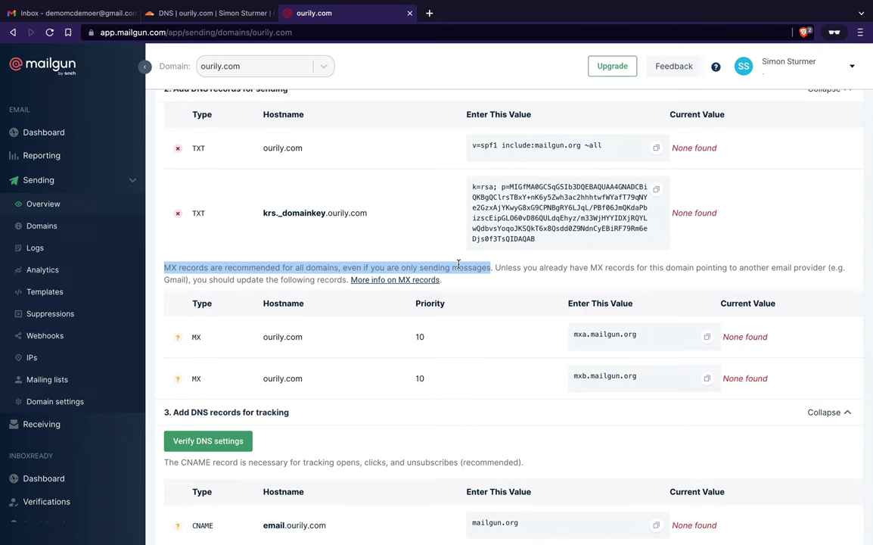
pyautogui.scroll(-3, 155, 378)
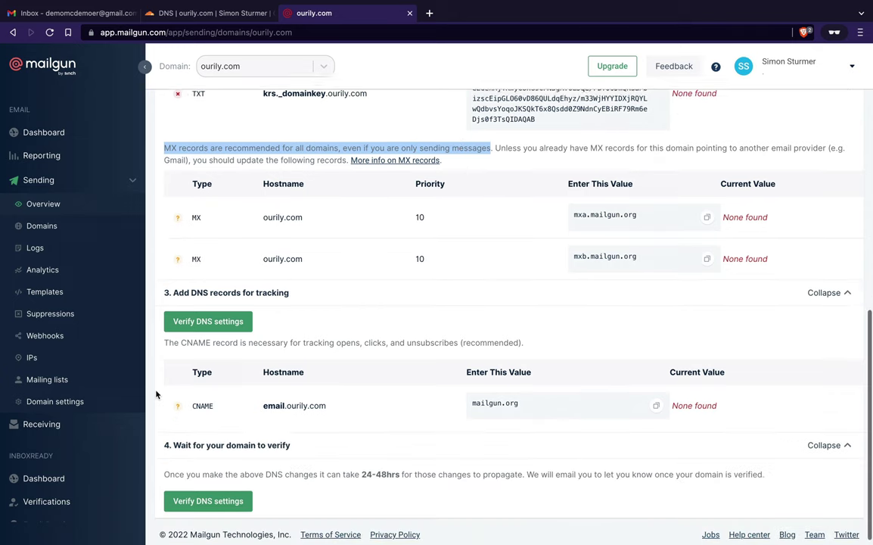
pyautogui.moveTo(164, 337); pyautogui.dragTo(359, 338)
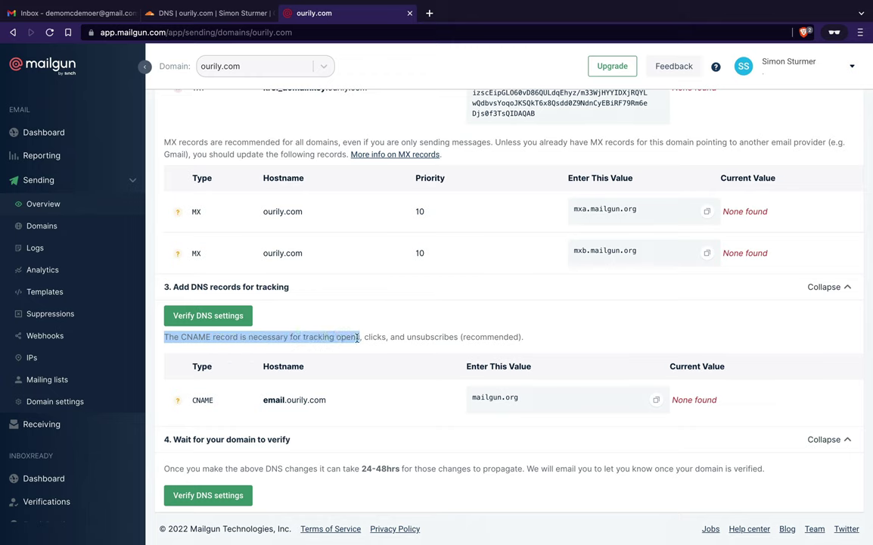
pyautogui.click(378, 334)
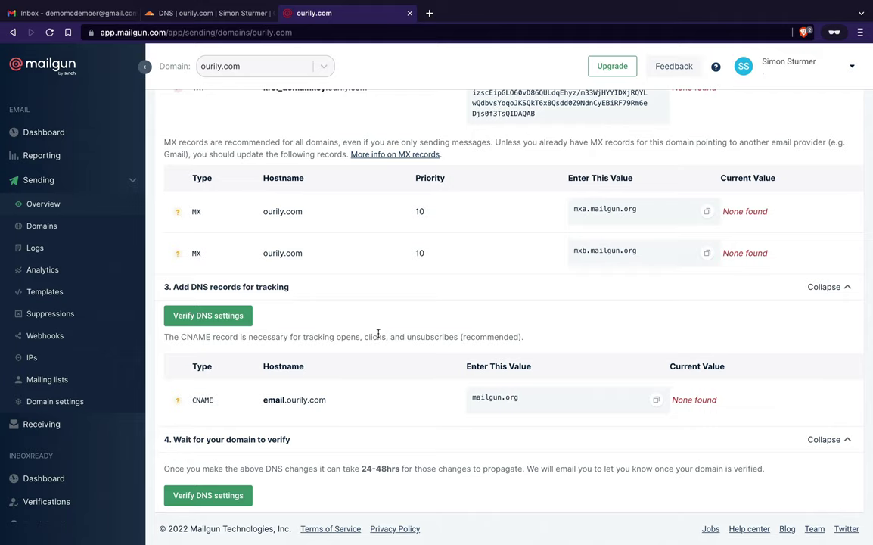
pyautogui.scroll(2, 378, 334)
# Step: Request DNS verification for ourily.com and choose SMTP as the sending method
pyautogui.click(241, 474)
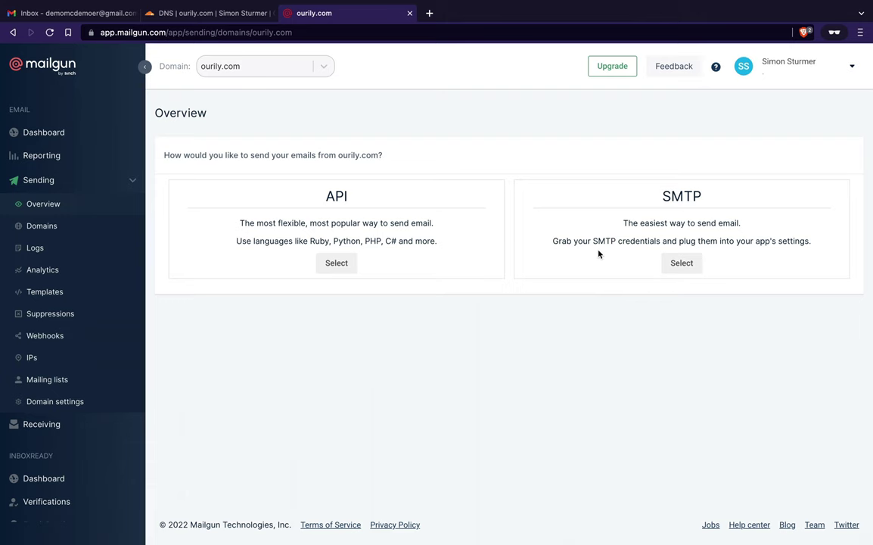
pyautogui.click(682, 263)
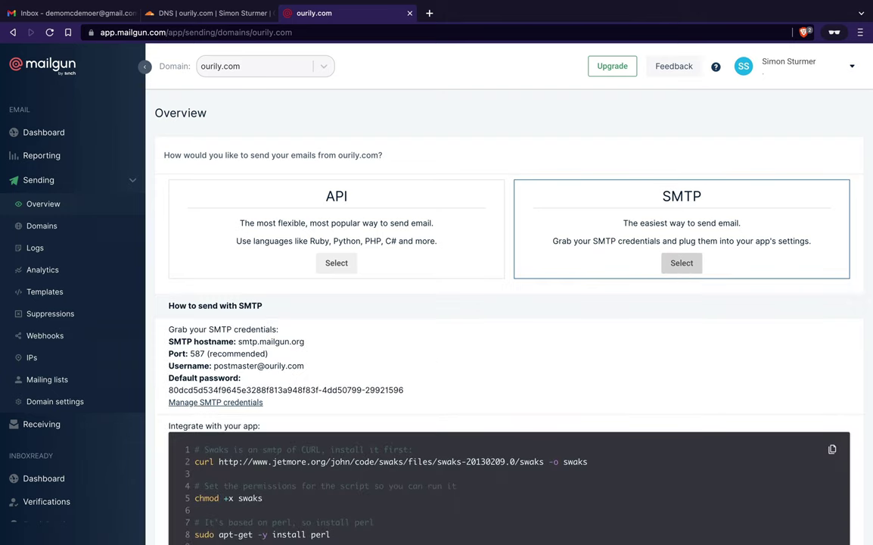
pyautogui.scroll(-1, 154, 423)
pyautogui.scroll(-2, 154, 423)
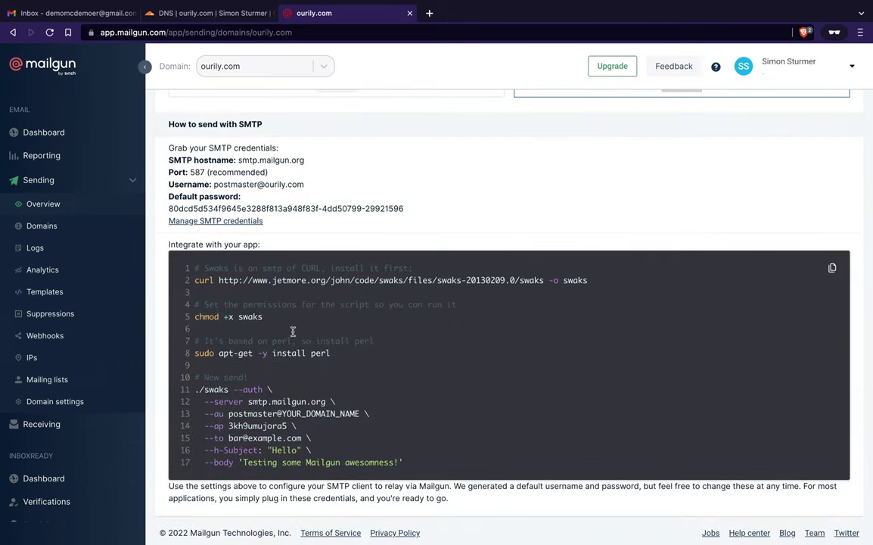
# Step: Review the SMTP credentials (smtp.mailgun.org, port 587, username, password) and open credentials management
pyautogui.moveTo(239, 162); pyautogui.dragTo(316, 166)
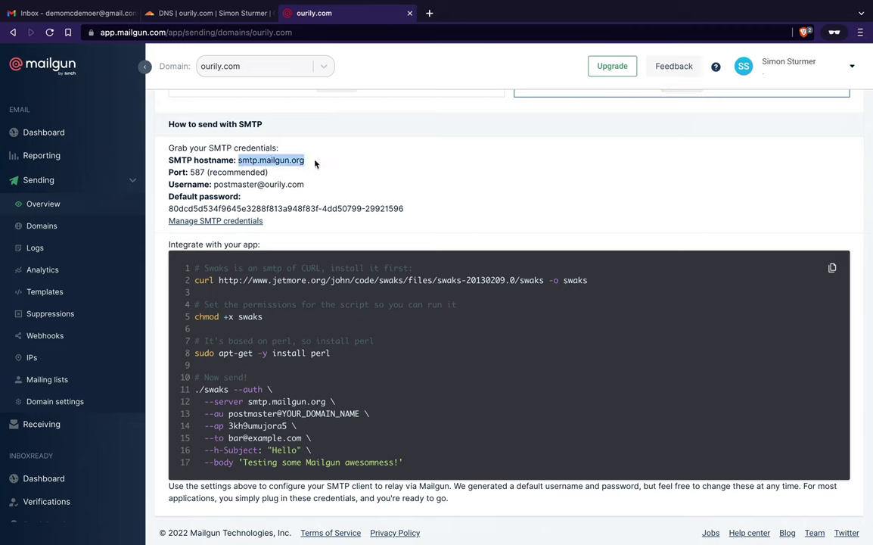
pyautogui.doubleClick(197, 172)
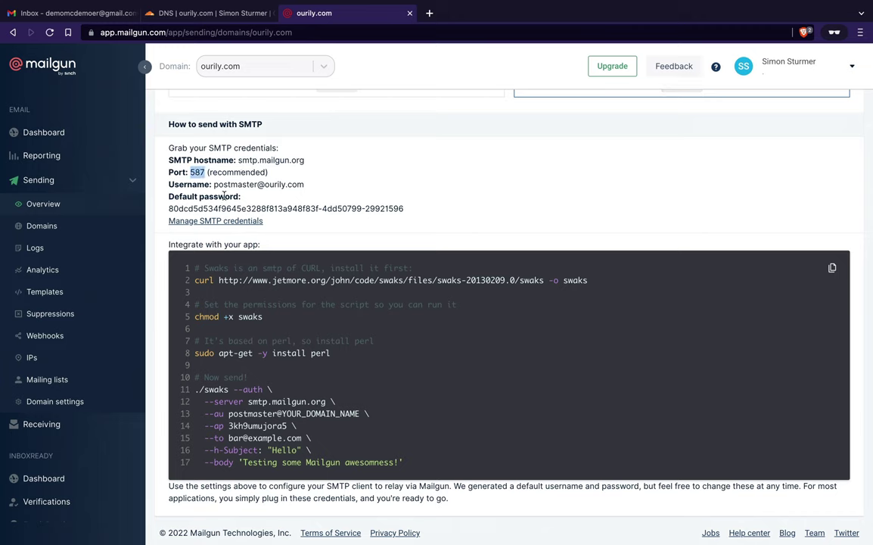
pyautogui.moveTo(214, 184); pyautogui.dragTo(303, 184)
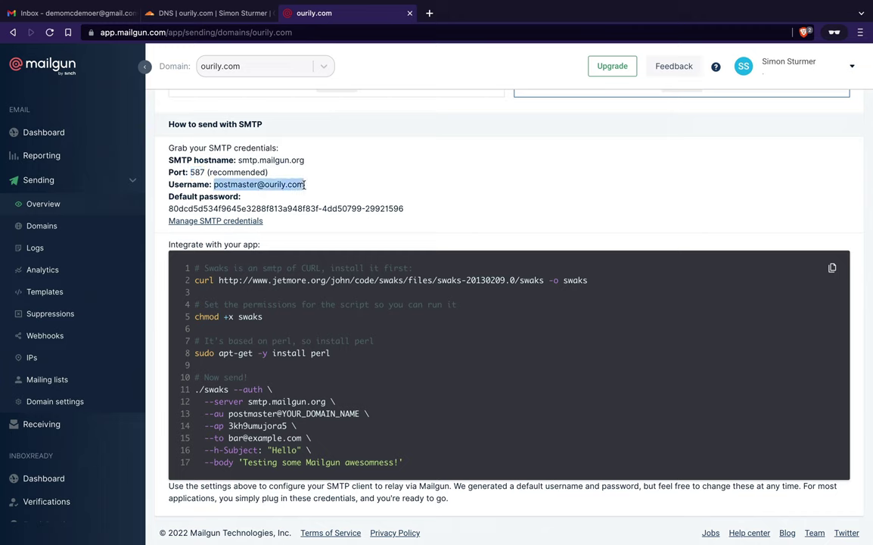
pyautogui.moveTo(167, 209); pyautogui.dragTo(408, 214)
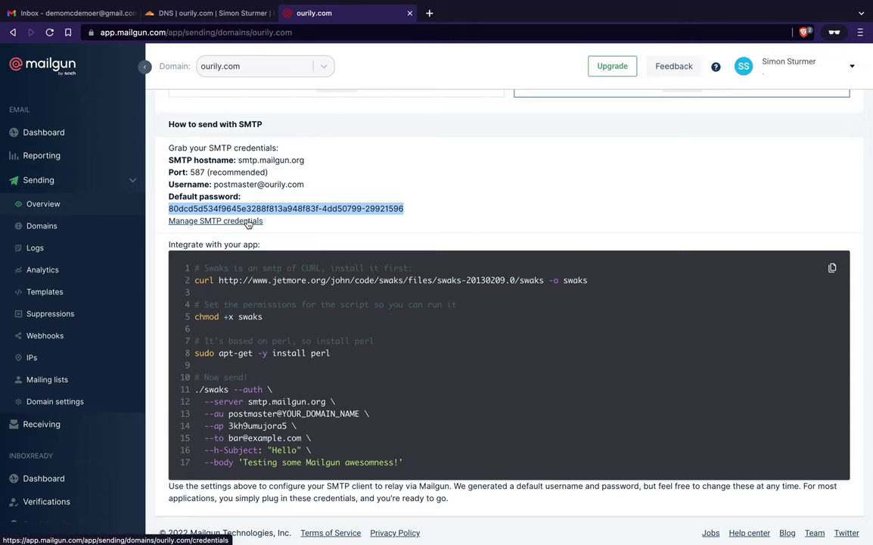
pyautogui.click(248, 222)
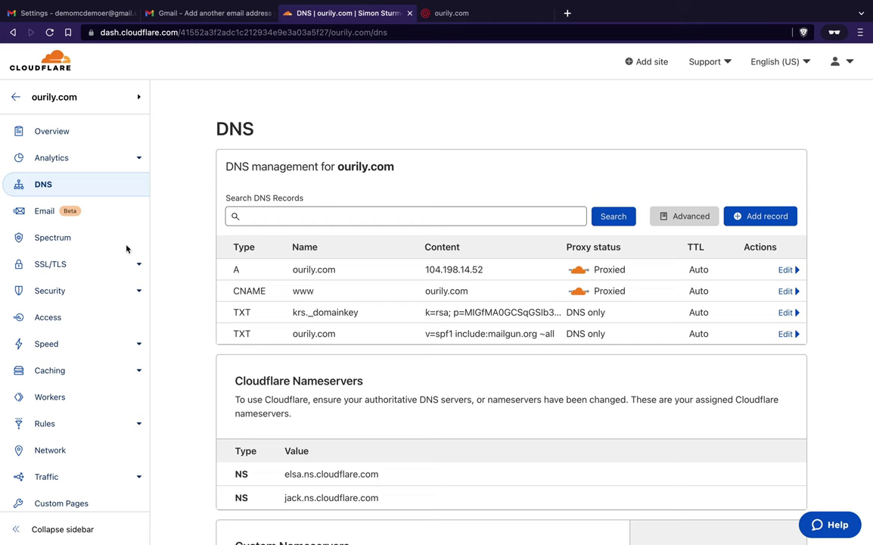
# Step: Open Email Routing for ourily.com and add the required records to enable it
pyautogui.click(45, 214)
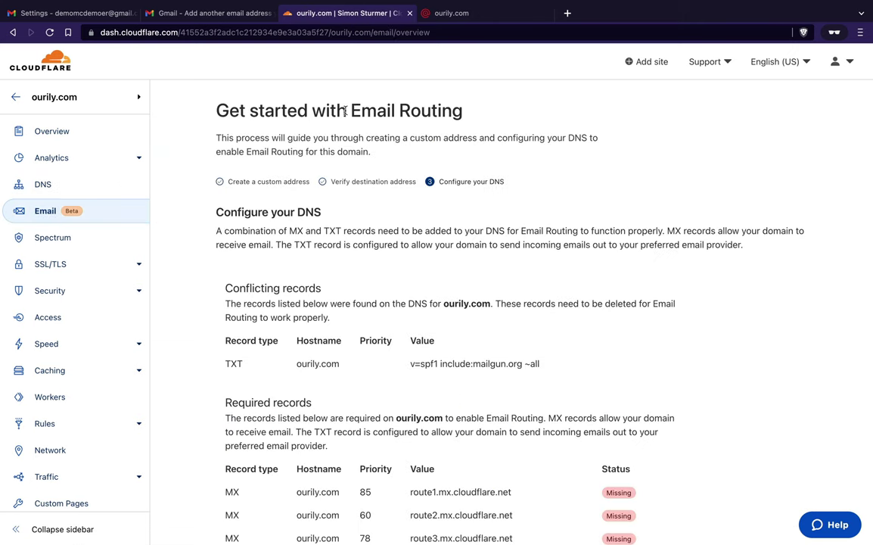
pyautogui.moveTo(351, 110); pyautogui.dragTo(474, 112)
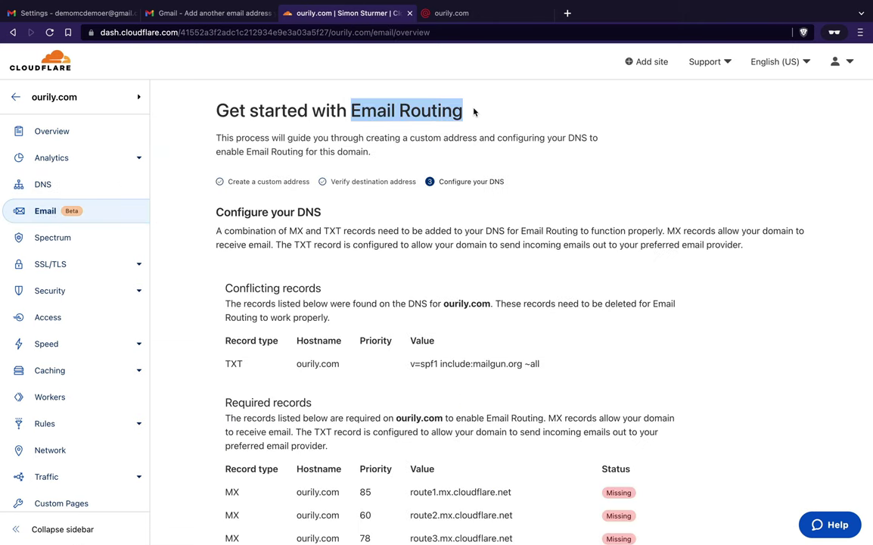
pyautogui.scroll(-2, 191, 293)
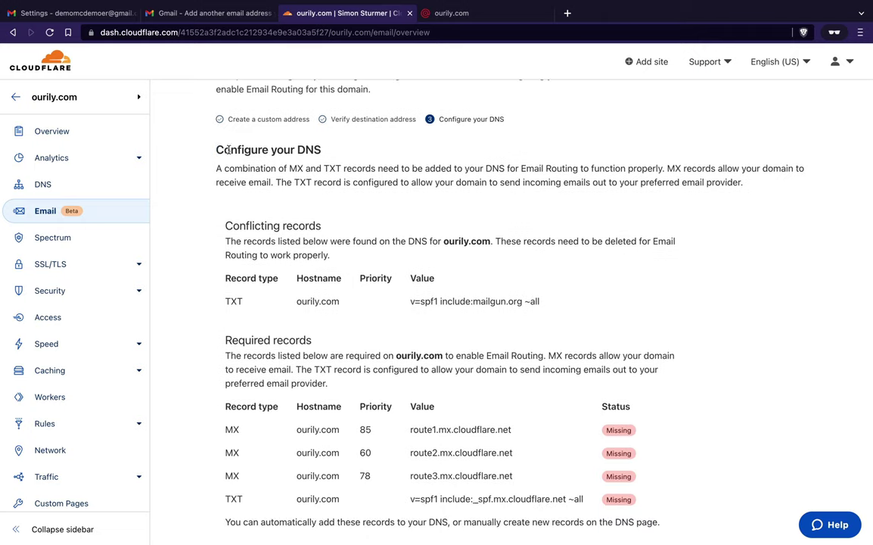
pyautogui.moveTo(198, 144); pyautogui.dragTo(354, 154)
pyautogui.scroll(-4, 187, 350)
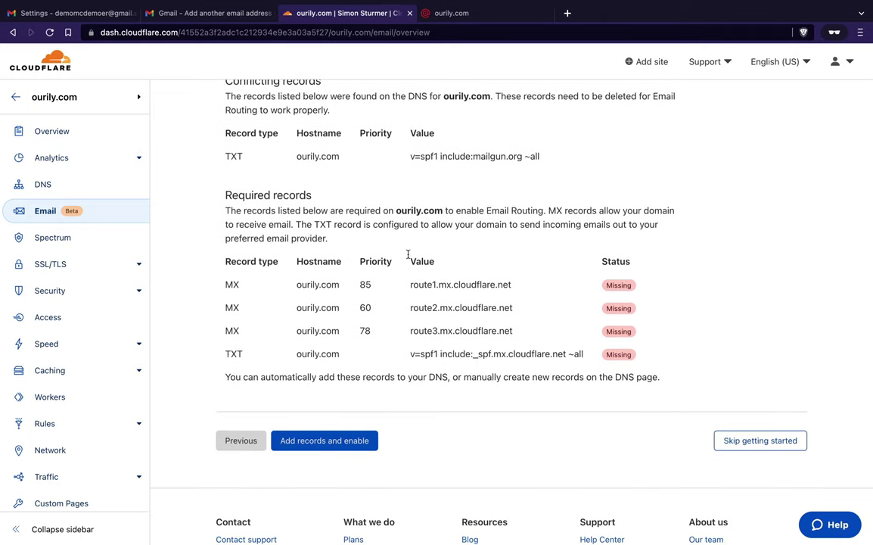
pyautogui.click(318, 441)
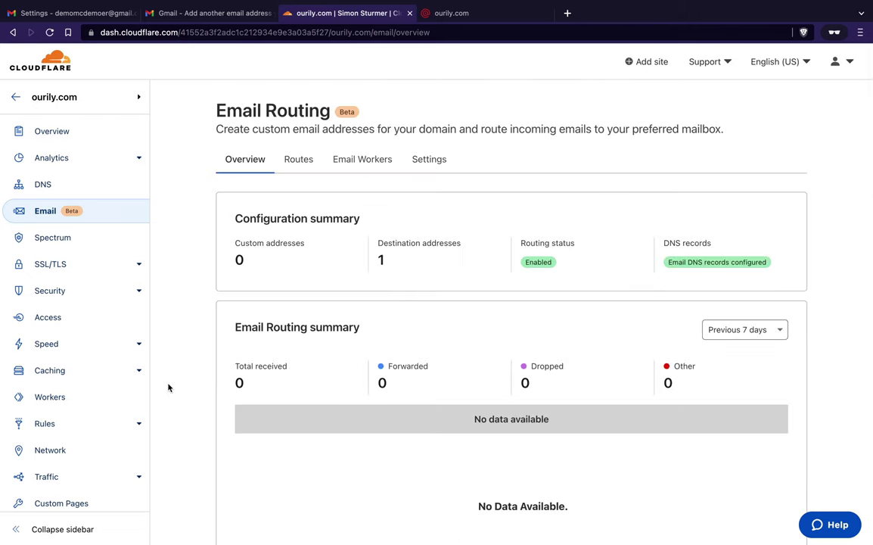
# Step: Review the Email Routing rules and the Destination addresses list
pyautogui.click(298, 160)
pyautogui.scroll(-1, 186, 339)
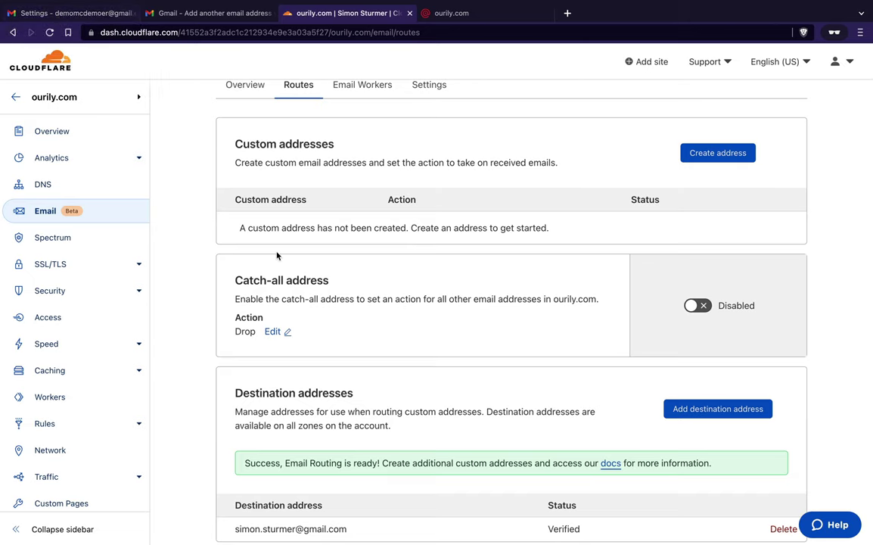
pyautogui.scroll(-1, 231, 365)
pyautogui.scroll(-3, 230, 365)
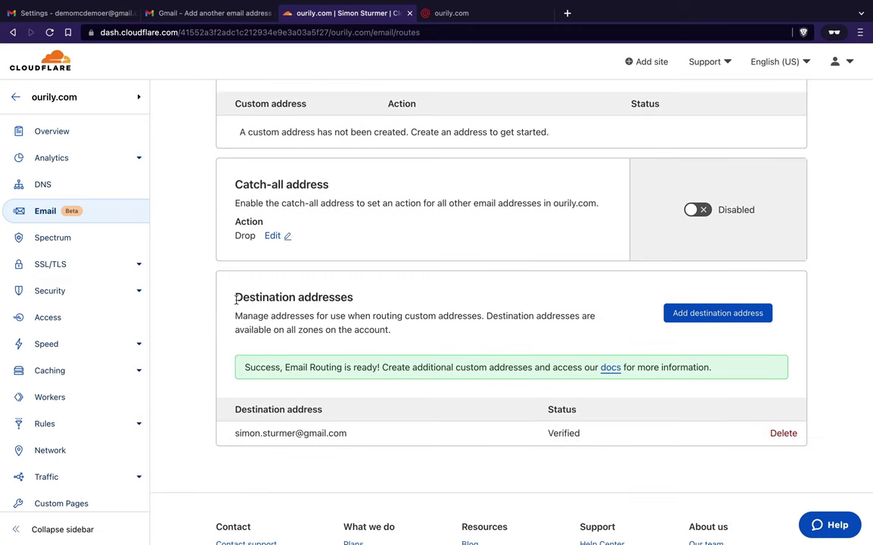
pyautogui.moveTo(236, 298); pyautogui.dragTo(376, 296)
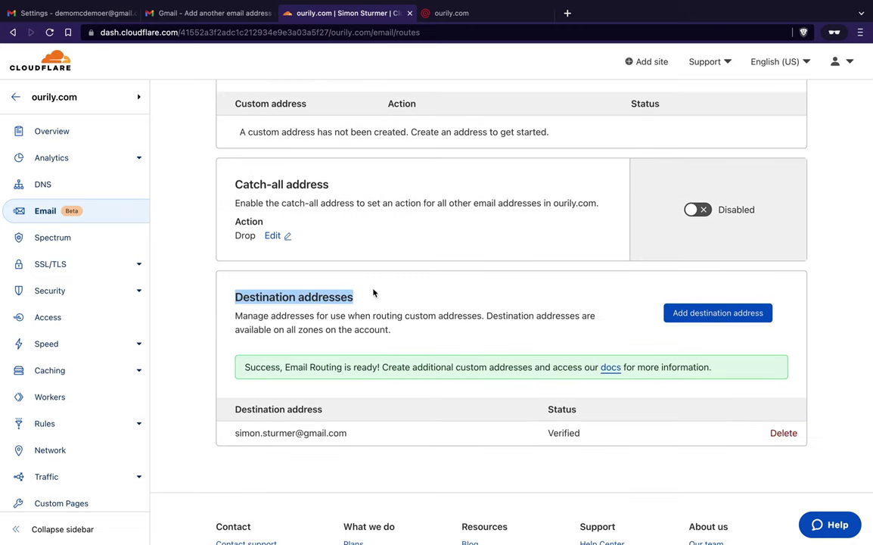
# Step: Add the new Gmail address as a destination address
pyautogui.click(709, 313)
pyautogui.scroll(-3, 243, 382)
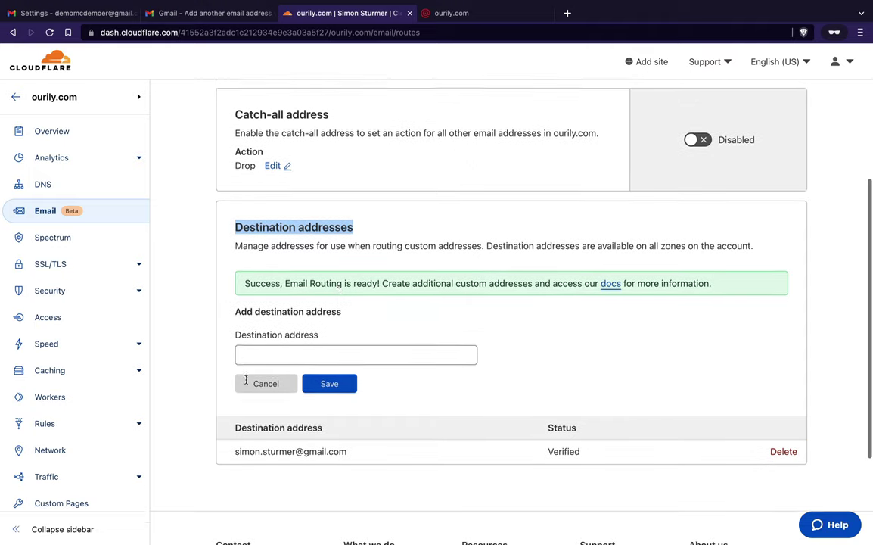
pyautogui.click(250, 345)
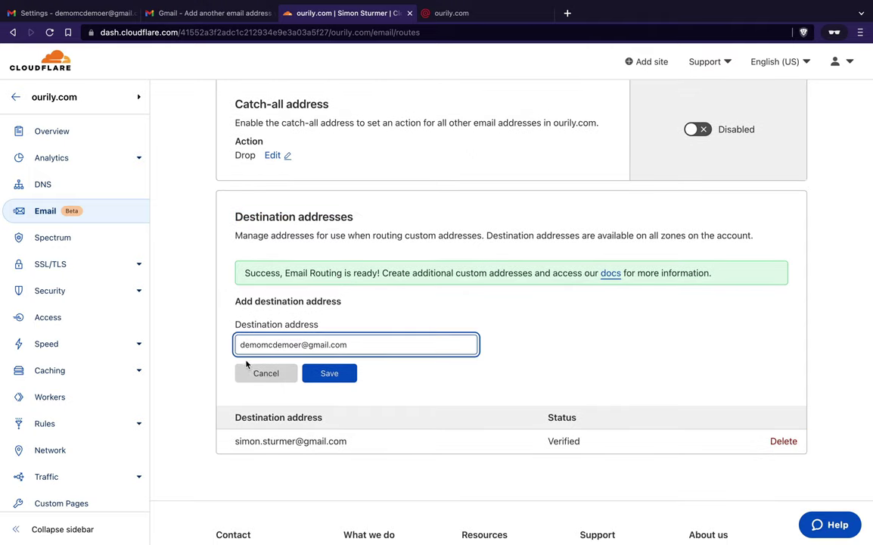
pyautogui.click(342, 376)
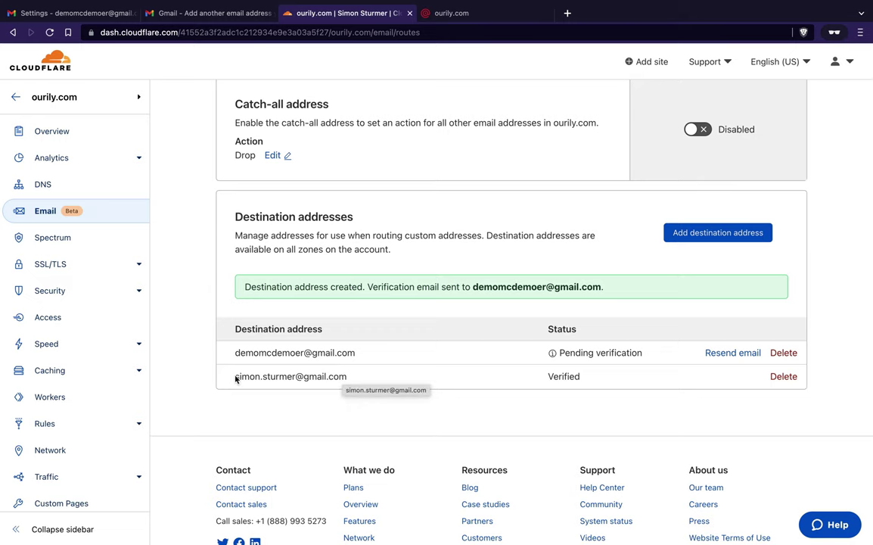
# Step: Confirm the new destination shows pending verification beside the verified one, then go to Gmail
pyautogui.moveTo(235, 377); pyautogui.dragTo(424, 378)
pyautogui.click(566, 376)
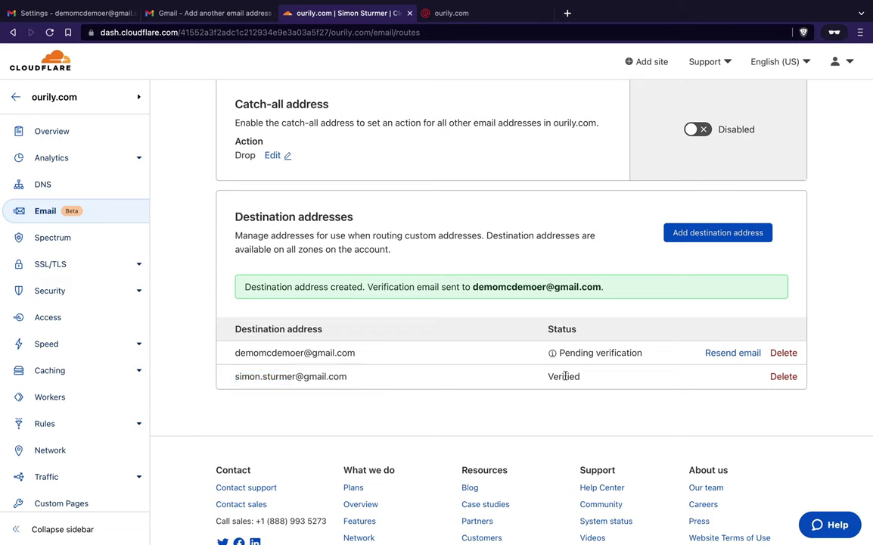
pyautogui.moveTo(235, 353); pyautogui.dragTo(399, 357)
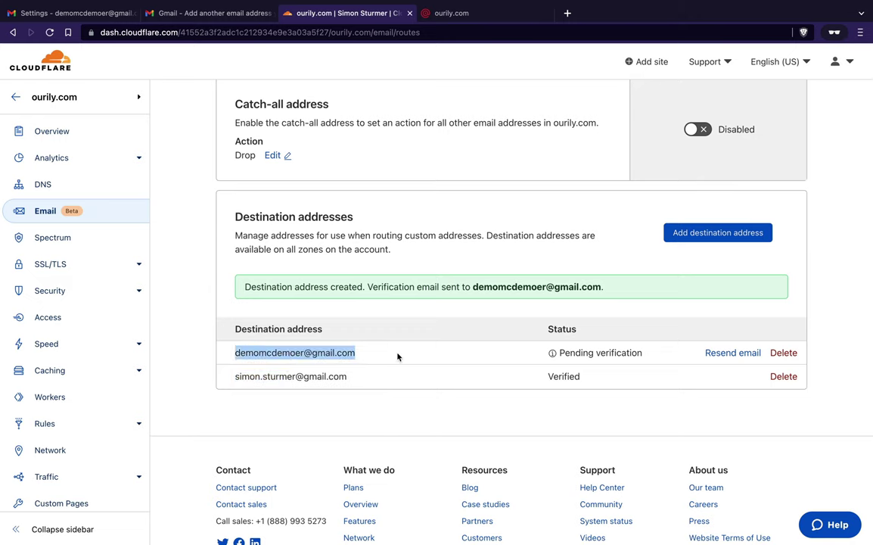
pyautogui.doubleClick(565, 357)
pyautogui.click(669, 357)
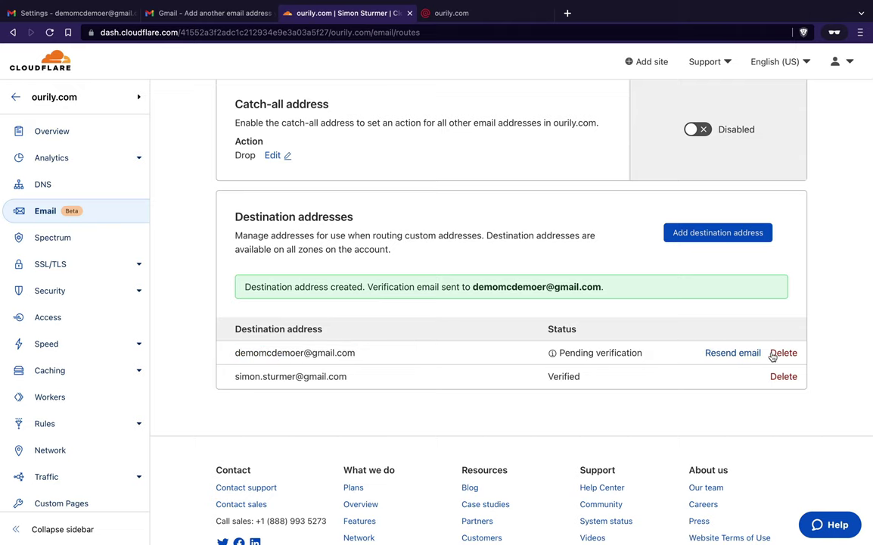
pyautogui.press('super+1')
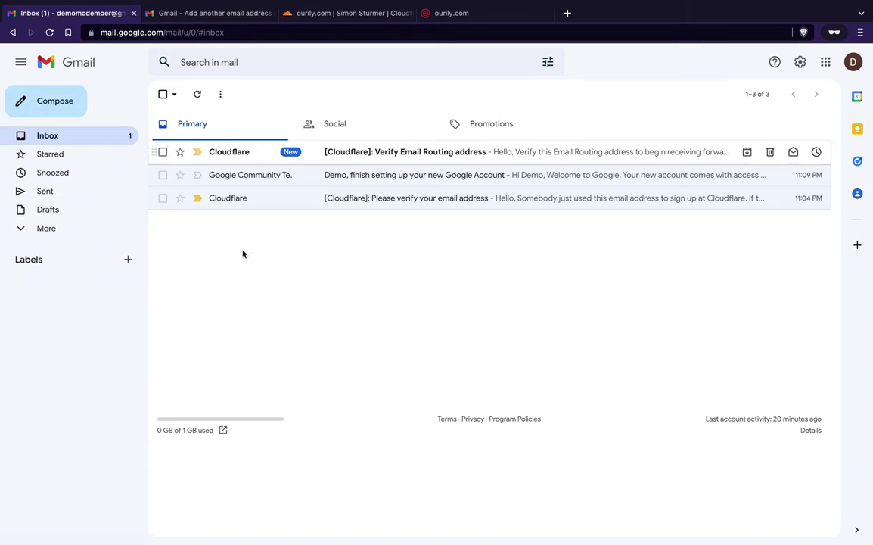
# Step: Open Cloudflare's verification email, verify the destination address, and close the confirmation tab
pyautogui.click(242, 160)
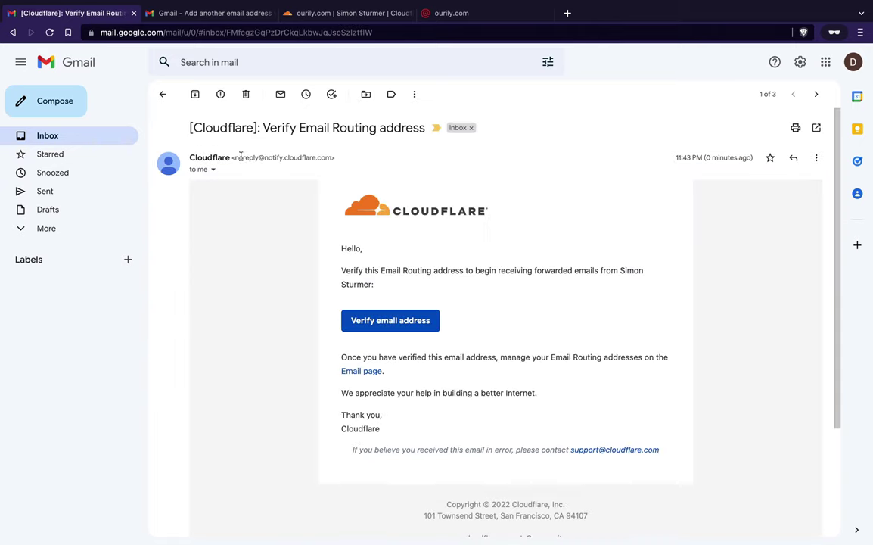
pyautogui.click(388, 321)
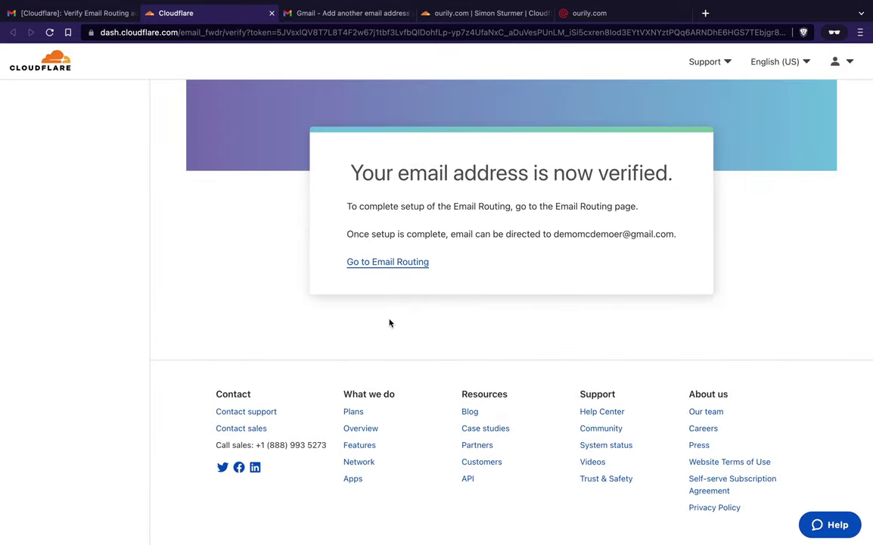
pyautogui.moveTo(350, 173); pyautogui.dragTo(673, 172)
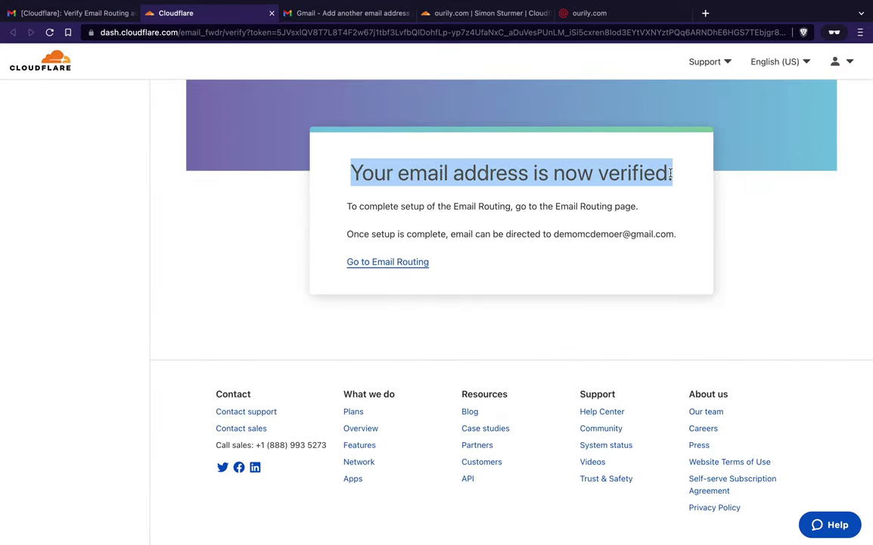
pyautogui.click(272, 13)
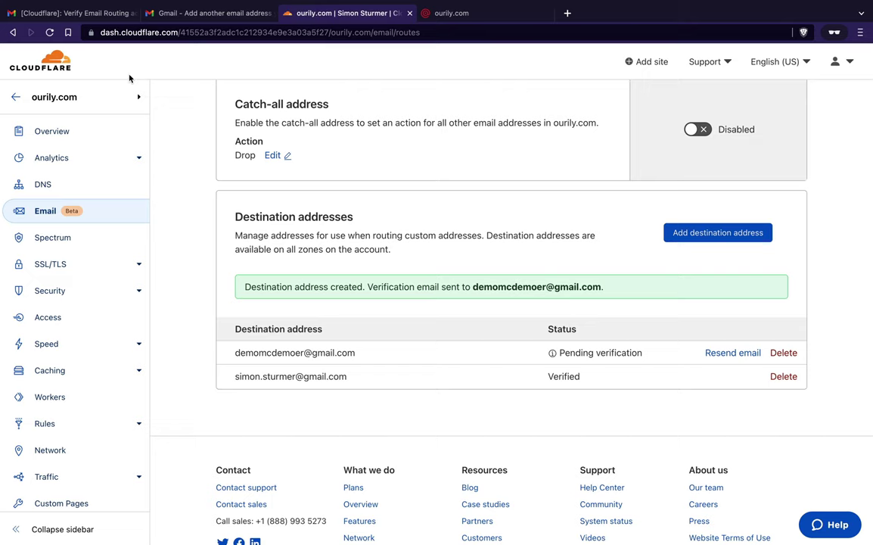
# Step: Reload Email Routing and check that both Gmail destination addresses show Verified
pyautogui.click(49, 31)
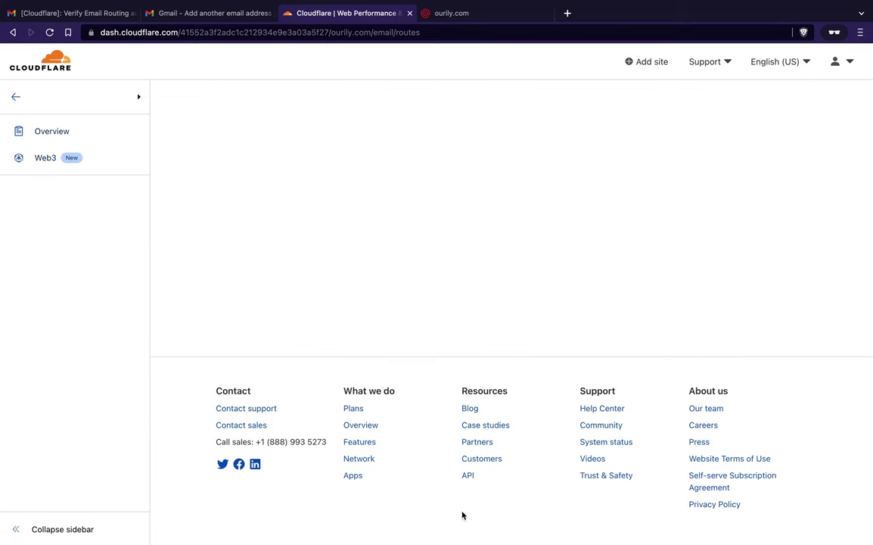
pyautogui.scroll(-3, 169, 311)
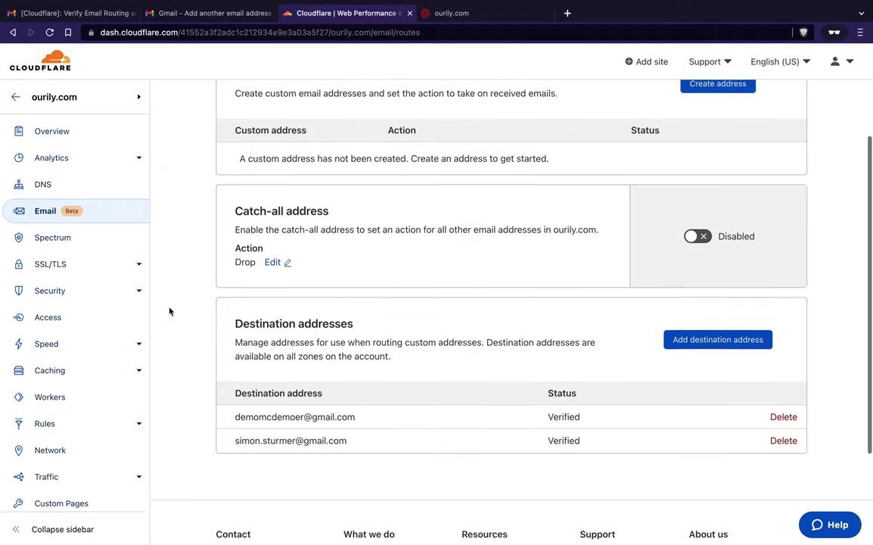
pyautogui.moveTo(235, 409); pyautogui.dragTo(392, 414)
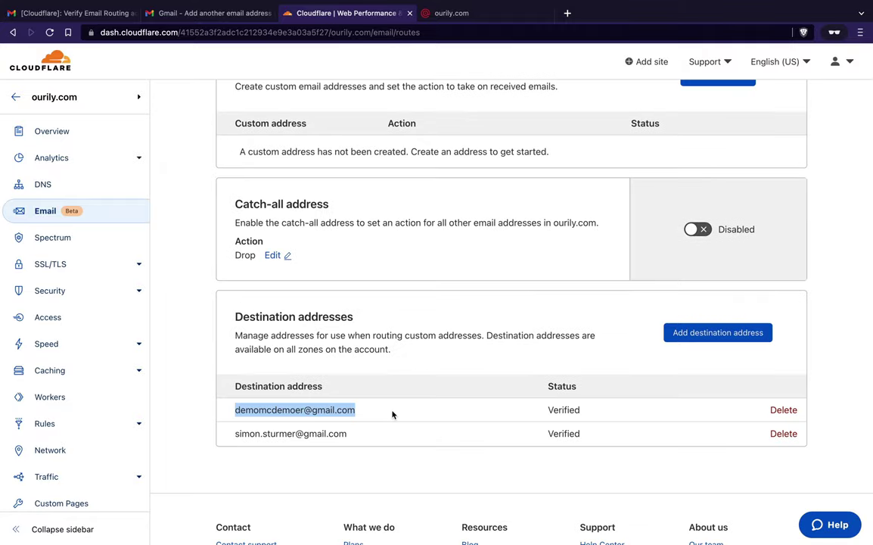
pyautogui.moveTo(227, 418); pyautogui.dragTo(369, 416)
pyautogui.click(343, 414)
pyautogui.scroll(3, 180, 376)
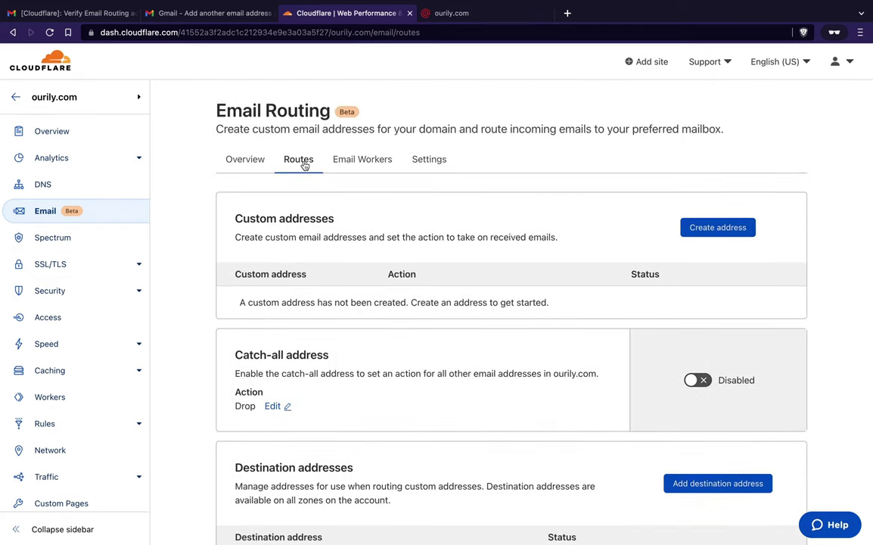
pyautogui.moveTo(204, 102); pyautogui.dragTo(304, 107)
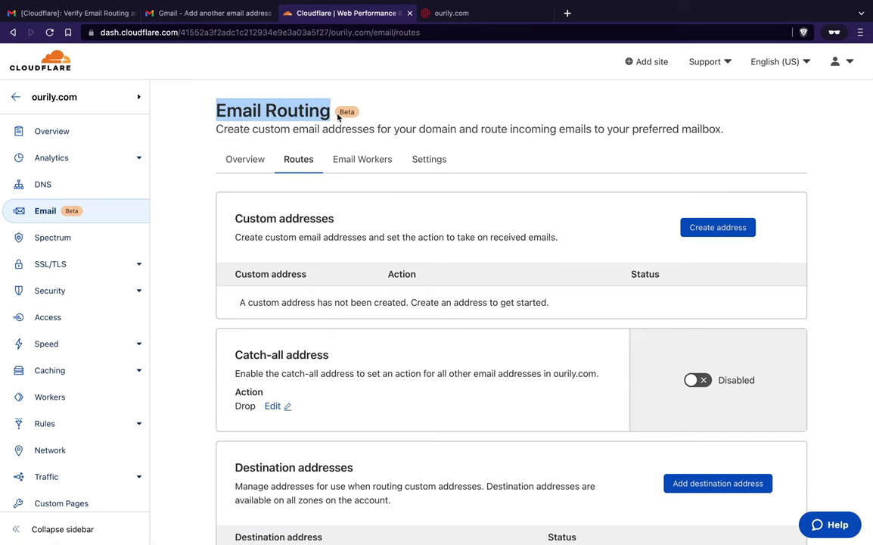
pyautogui.click(331, 118)
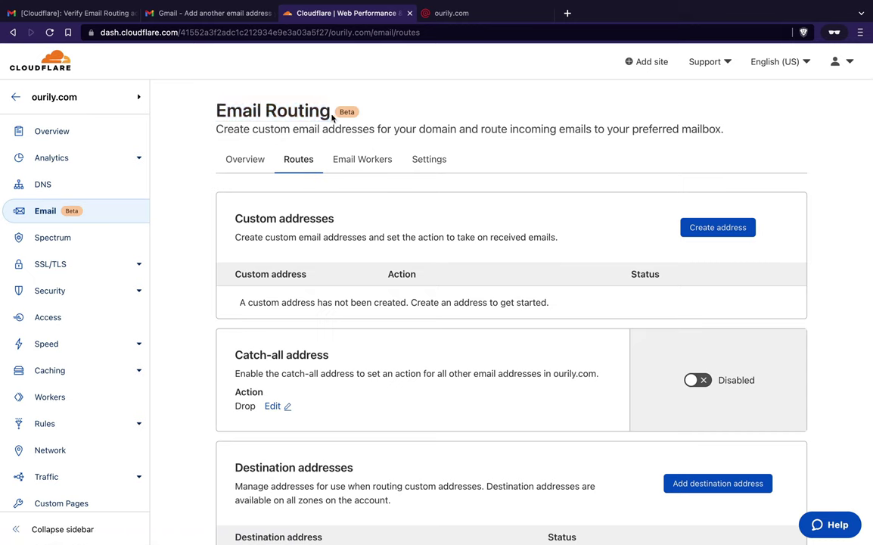
# Step: Create a custom ourily.com address with the Send to action targeting the Gmail destination
pyautogui.moveTo(331, 33); pyautogui.dragTo(370, 34)
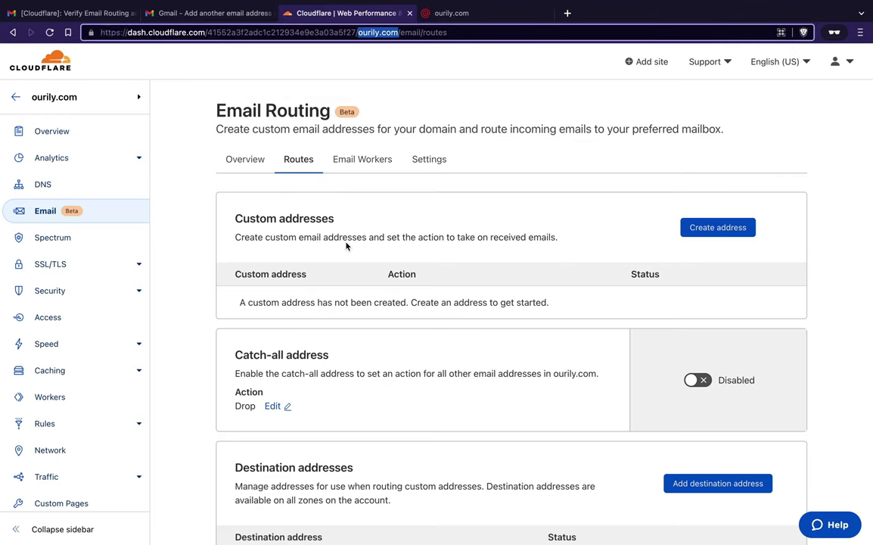
pyautogui.click(201, 235)
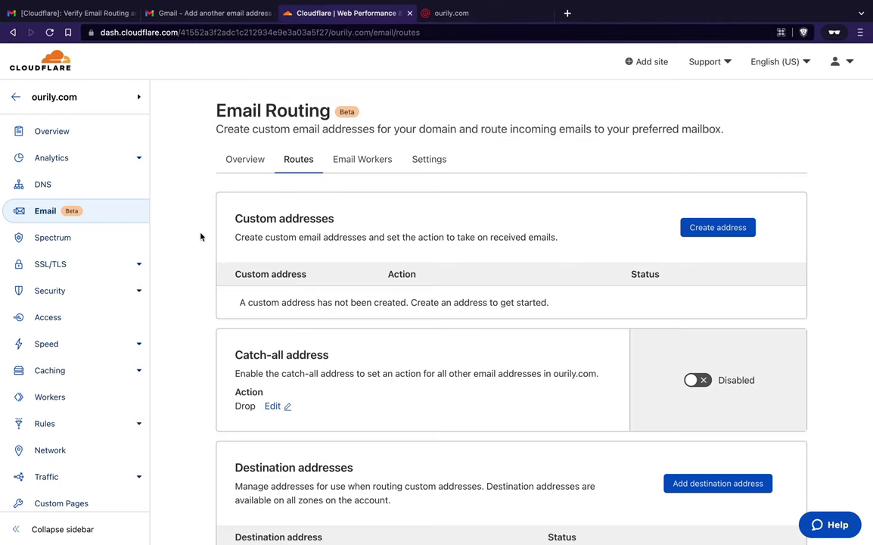
pyautogui.click(712, 228)
pyautogui.click(351, 316)
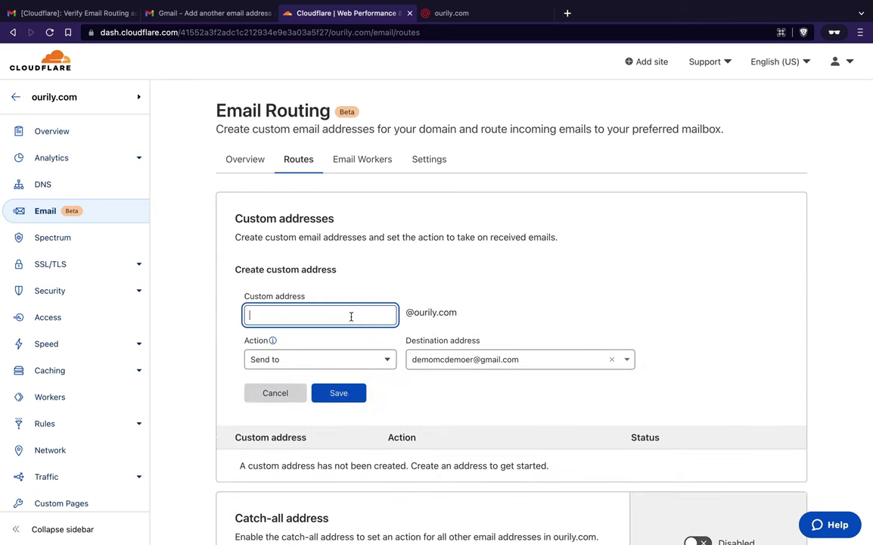
pyautogui.press('Tab')
pyautogui.click(287, 361)
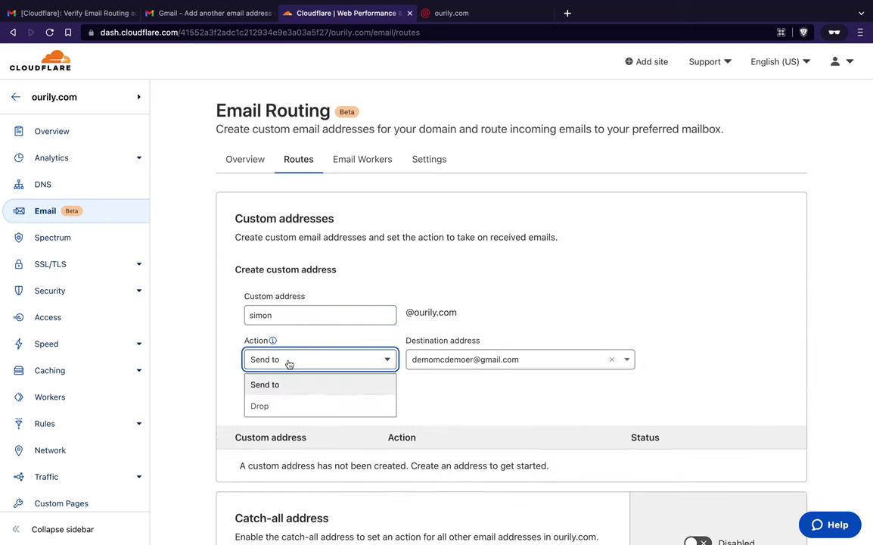
pyautogui.click(271, 386)
pyautogui.click(432, 361)
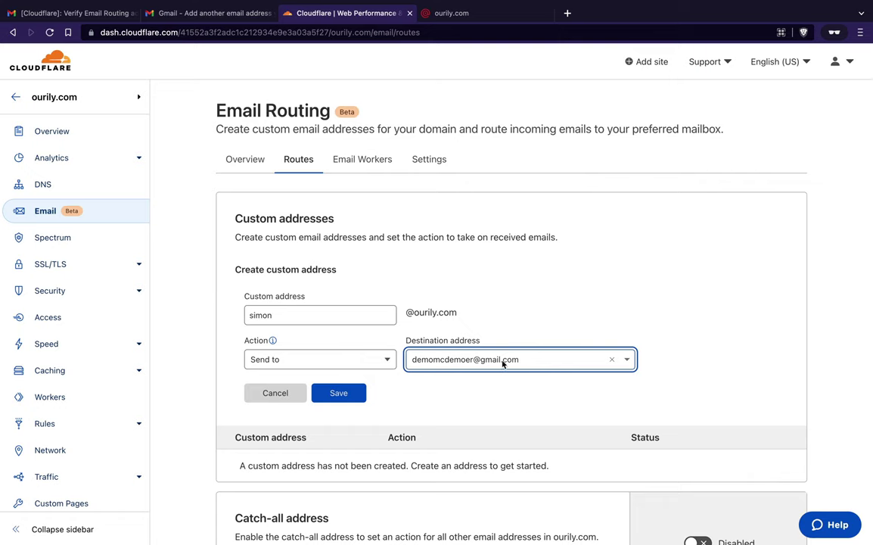
pyautogui.click(339, 395)
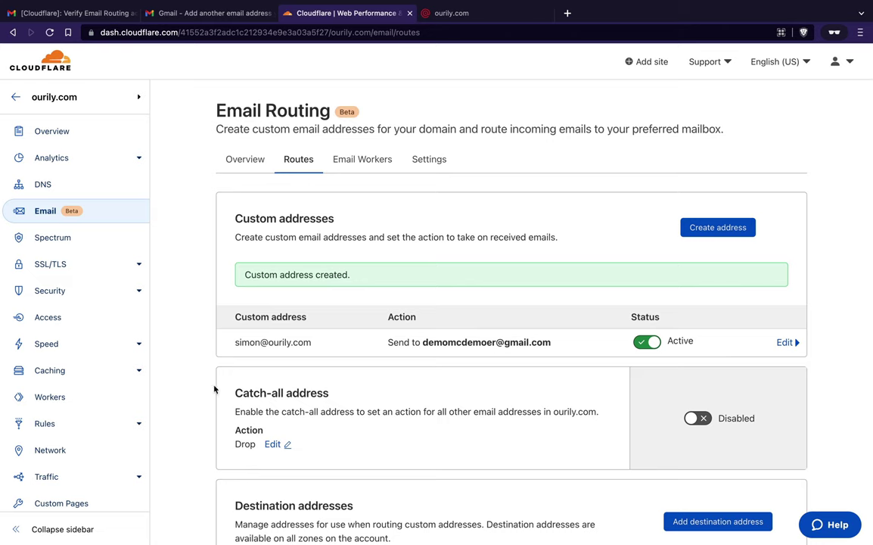
# Step: Point out the Catch-all address section, then open its action editor and keep the action on Drop
pyautogui.moveTo(233, 394); pyautogui.dragTo(341, 397)
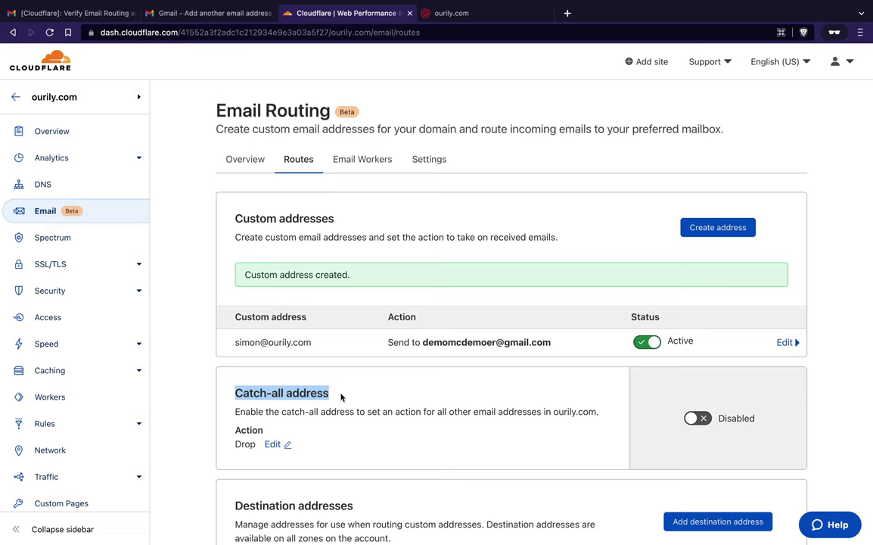
pyautogui.doubleClick(280, 342)
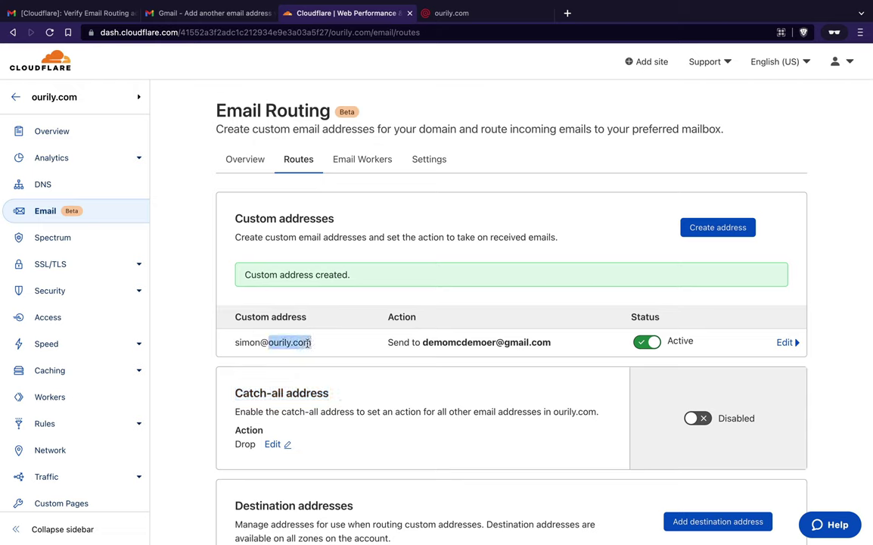
pyautogui.click(281, 387)
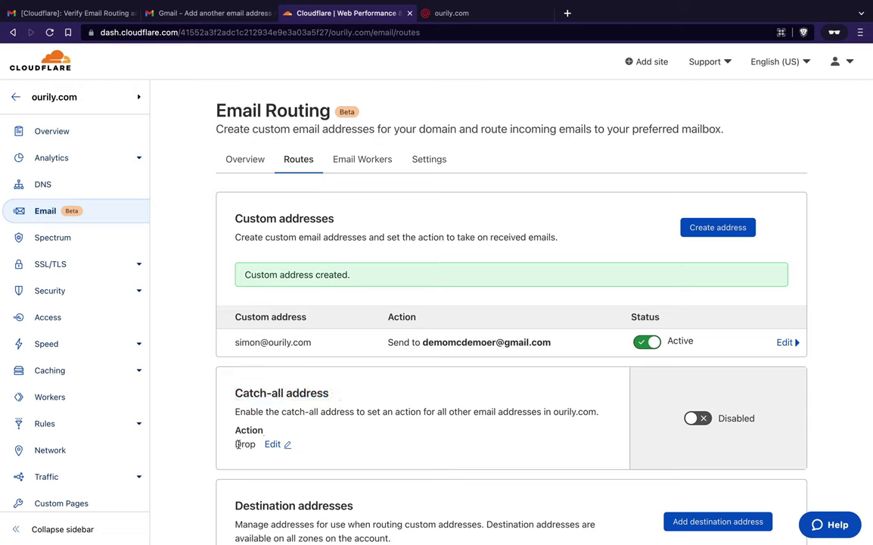
pyautogui.click(272, 445)
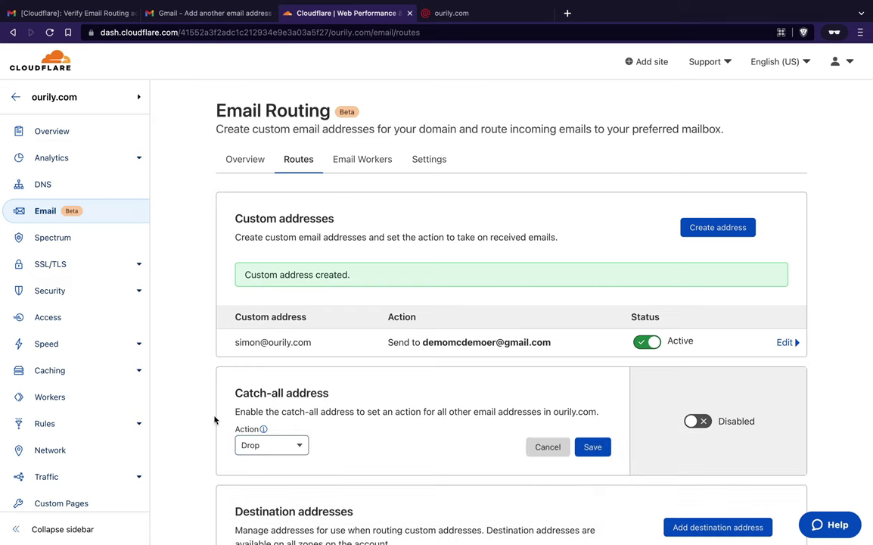
pyautogui.scroll(-2, 220, 416)
pyautogui.click(283, 373)
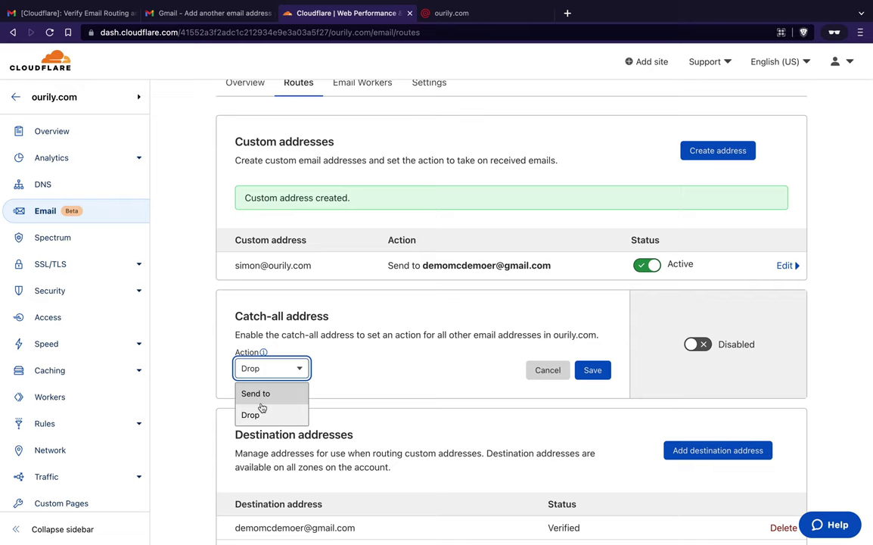
pyautogui.click(215, 420)
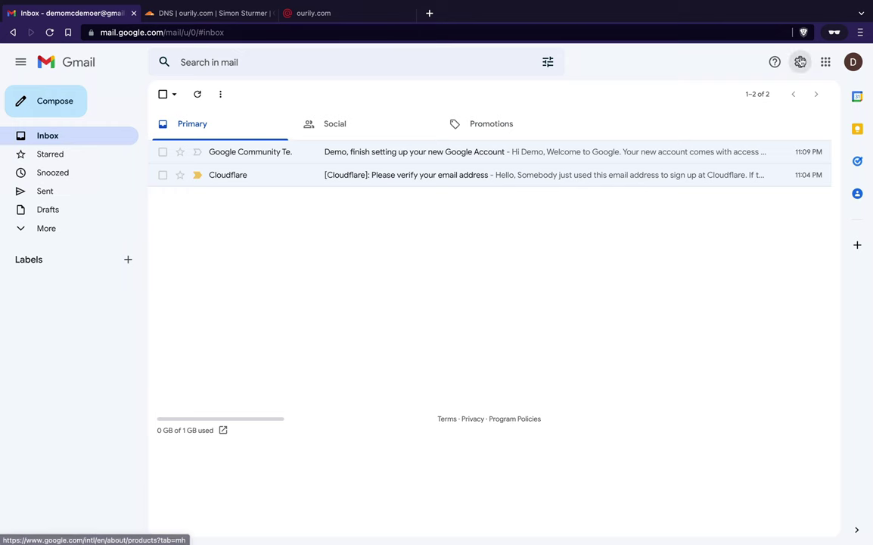
# Step: Open Gmail's full settings on the Accounts and Import tab
pyautogui.click(800, 62)
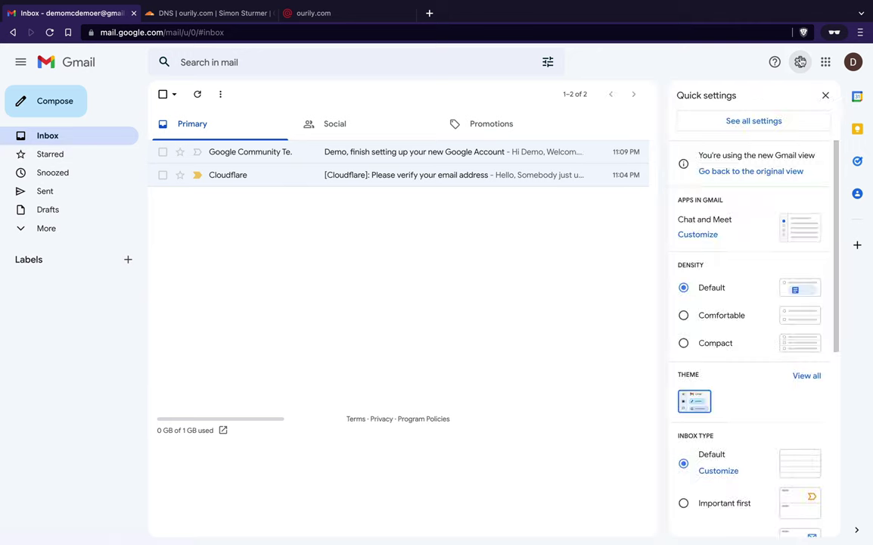
pyautogui.click(759, 120)
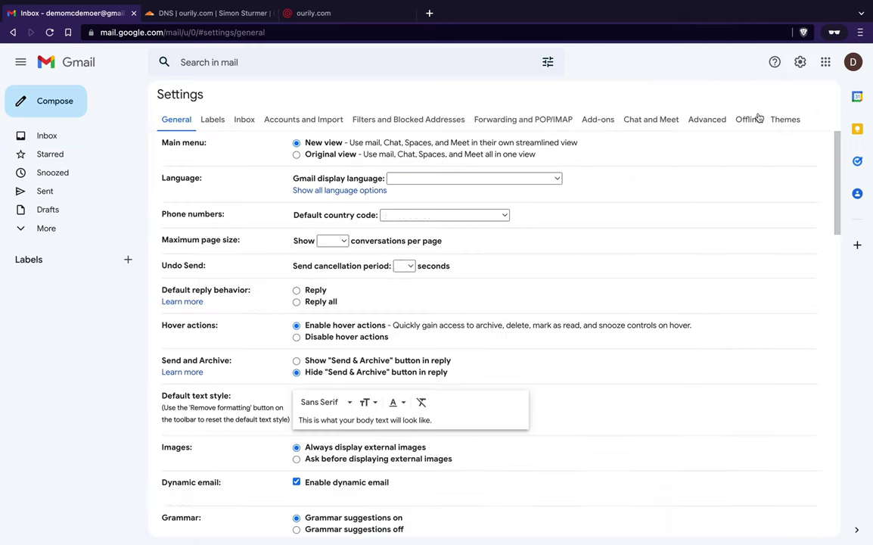
pyautogui.click(294, 123)
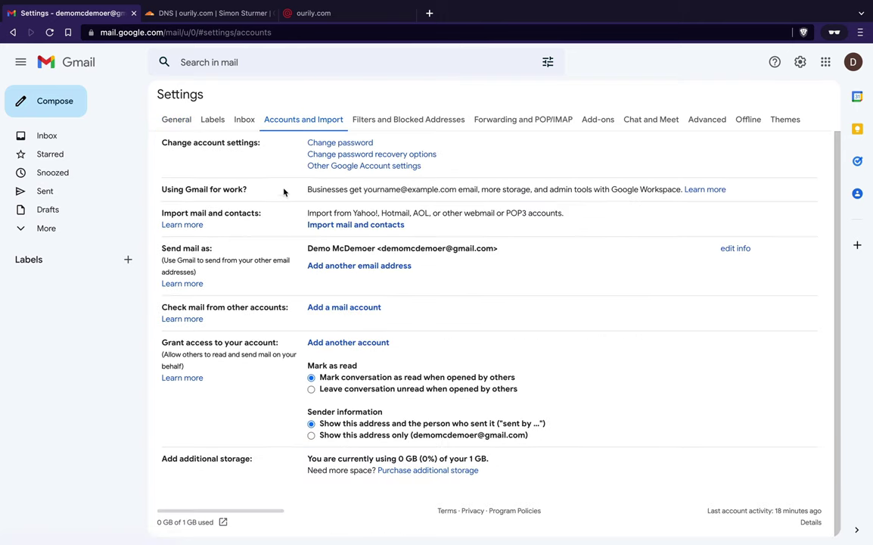
# Step: Start a new send-as address, pasting in the new sender name and entering the ourily.com address
pyautogui.click(321, 270)
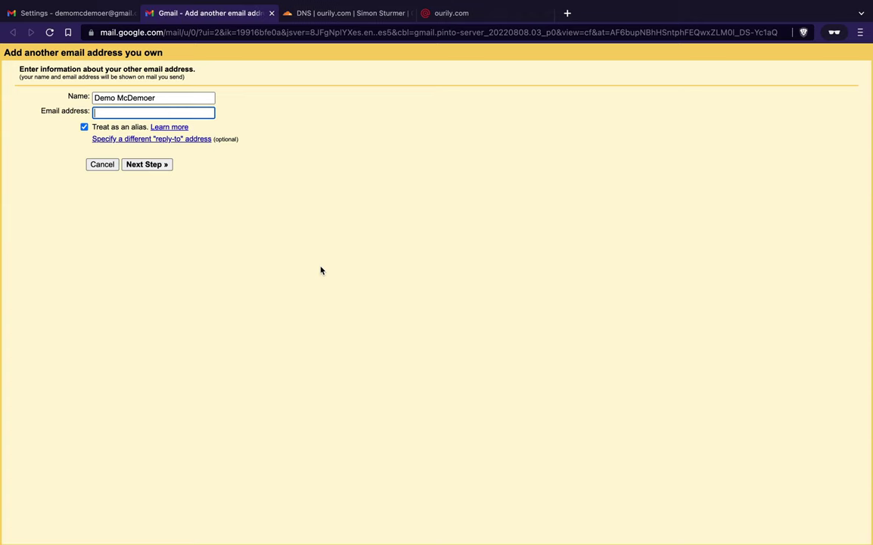
pyautogui.tripleClick(103, 97)
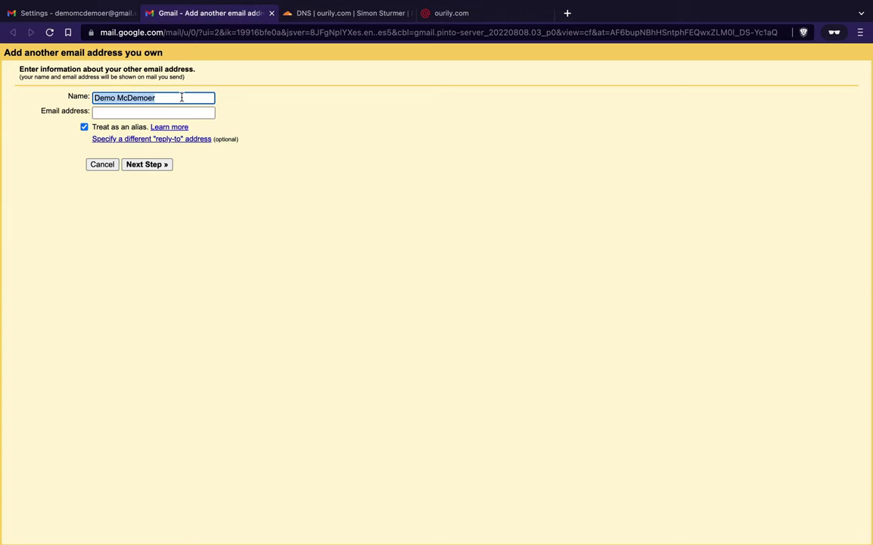
pyautogui.click(155, 106)
pyautogui.press('Tab')
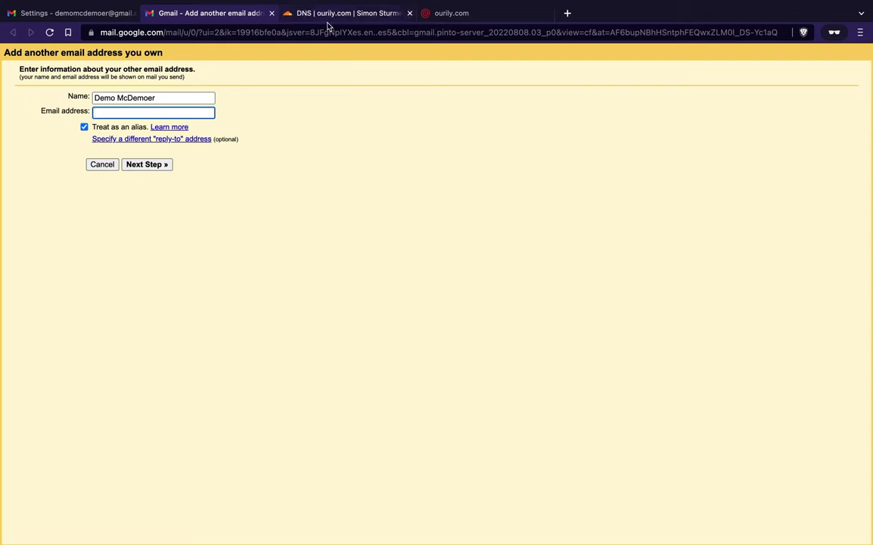
pyautogui.hotkey('shift', 'Tab')
pyautogui.write('Simon Sturmer')
pyautogui.press('Tab')
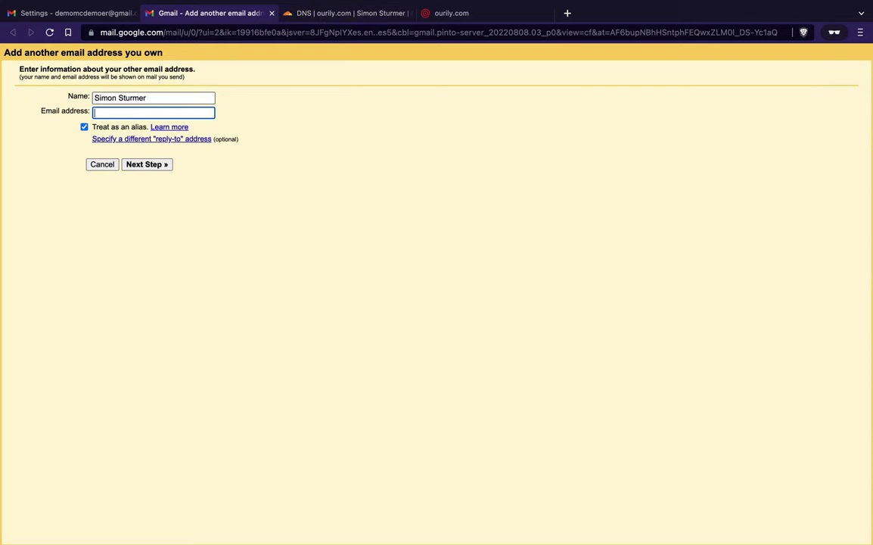
# Step: Review the 'Treat as an alias' help page, keep the alias option, and proceed to the SMTP step
pyautogui.moveTo(151, 113); pyautogui.dragTo(21, 110)
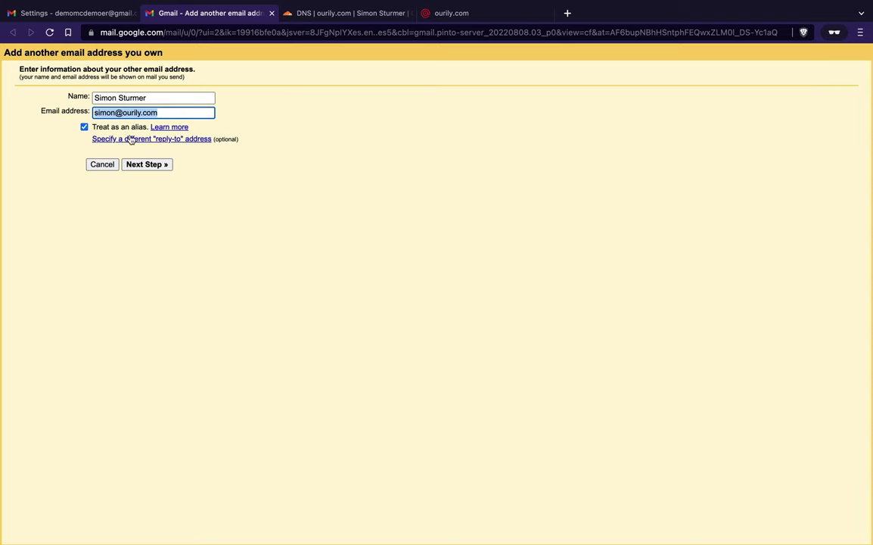
pyautogui.click(167, 127)
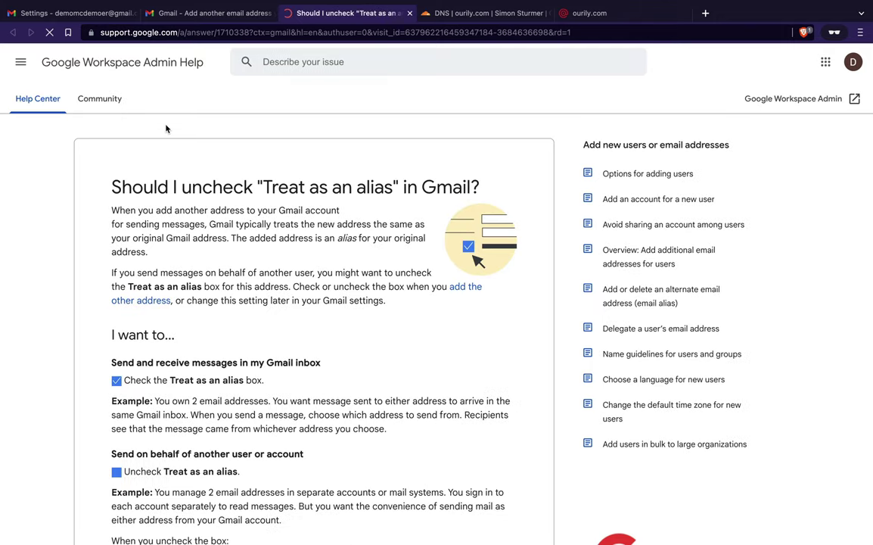
pyautogui.click(203, 32)
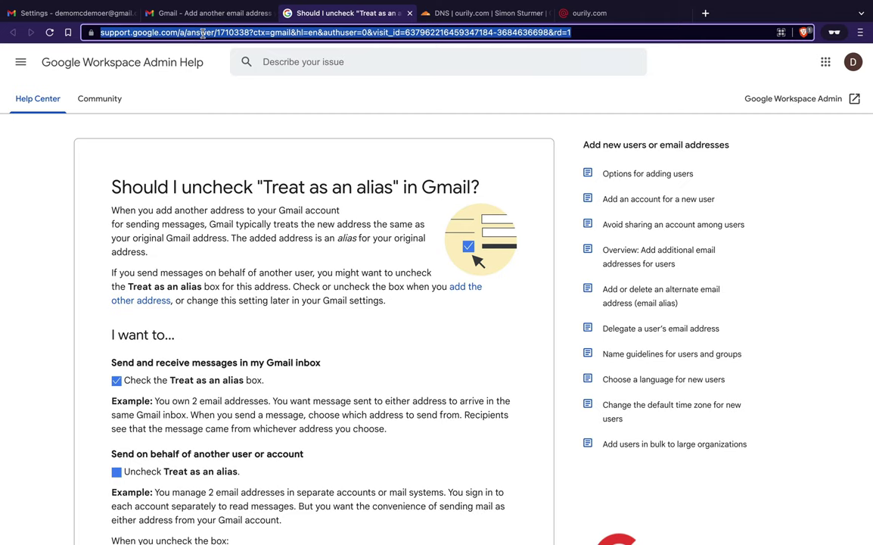
pyautogui.click(83, 146)
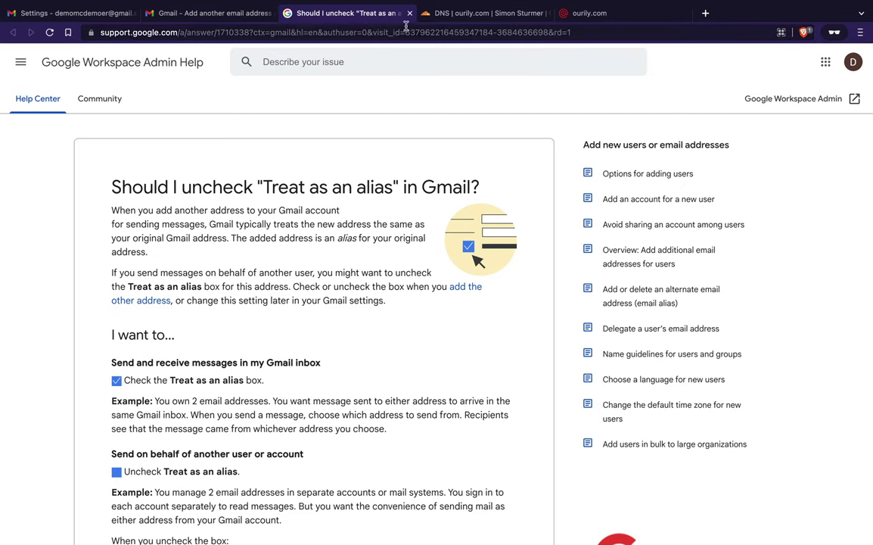
pyautogui.click(410, 12)
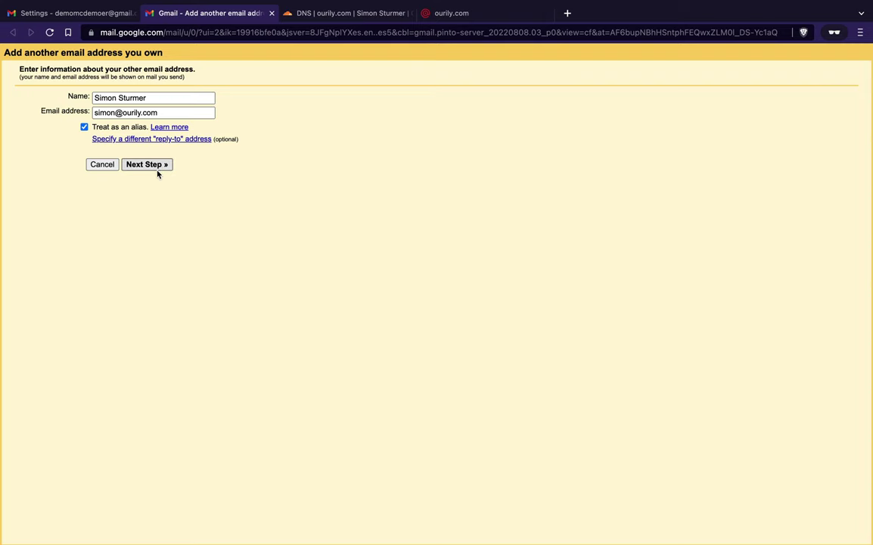
pyautogui.click(157, 169)
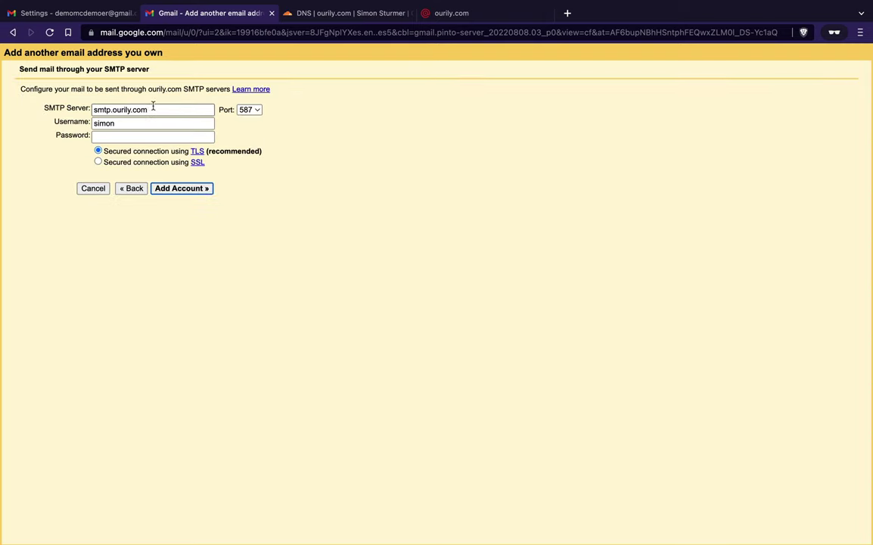
# Step: Set the SMTP server to smtp.mailgun.org, paste the Mailgun SMTP username and password, and add the account
pyautogui.moveTo(152, 108); pyautogui.dragTo(53, 105)
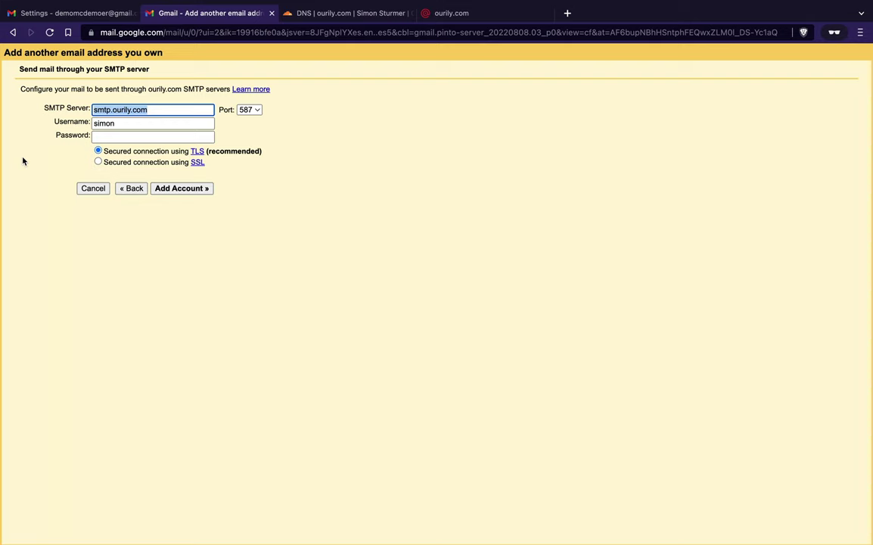
pyautogui.write('smtp.mailgun.org')
pyautogui.press('super+a')
pyautogui.press('Right')
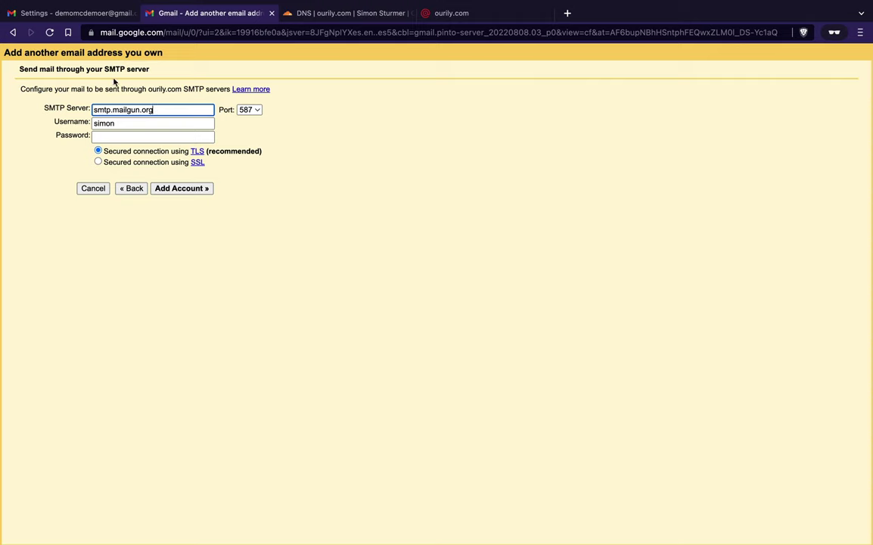
pyautogui.click(120, 124)
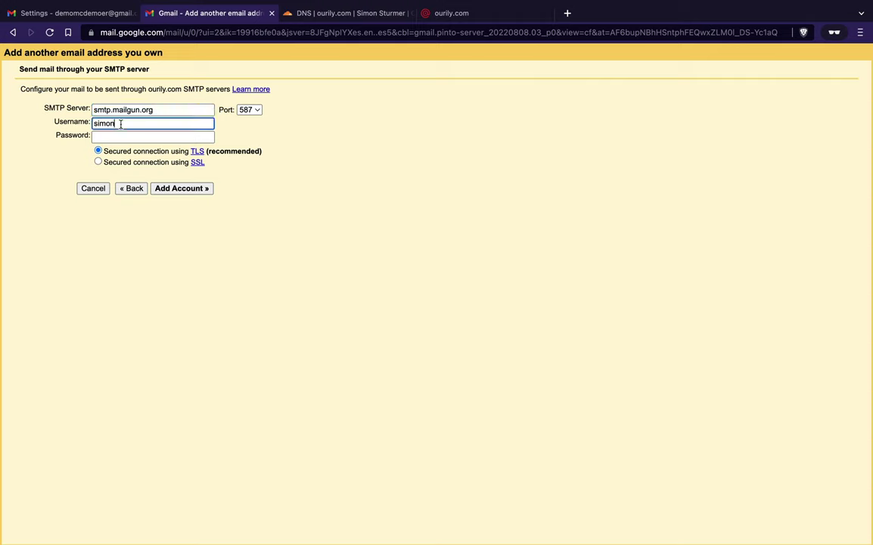
pyautogui.press('BackSpace')
pyautogui.press('BackSpace')
pyautogui.press('BackSpace')
pyautogui.press('BackSpace')
pyautogui.press('BackSpace')
pyautogui.press('super+v')
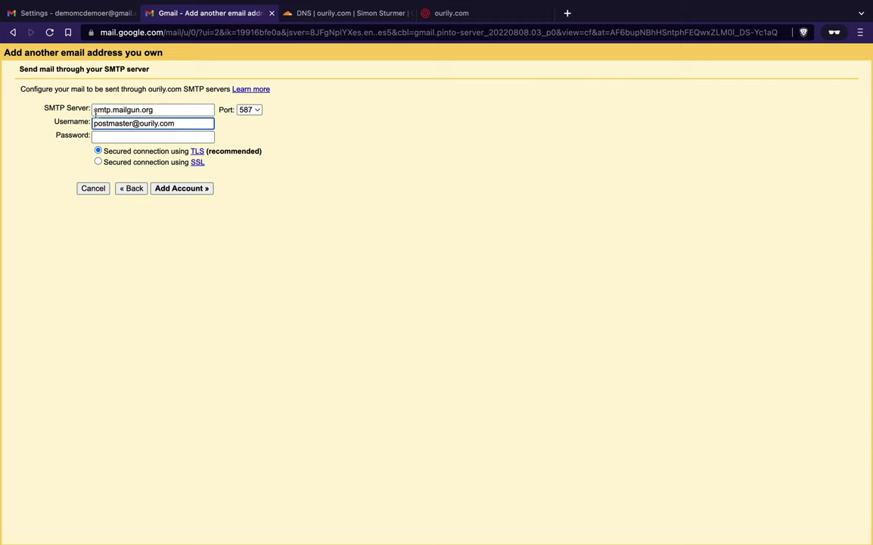
pyautogui.click(181, 136)
pyautogui.press('super+v')
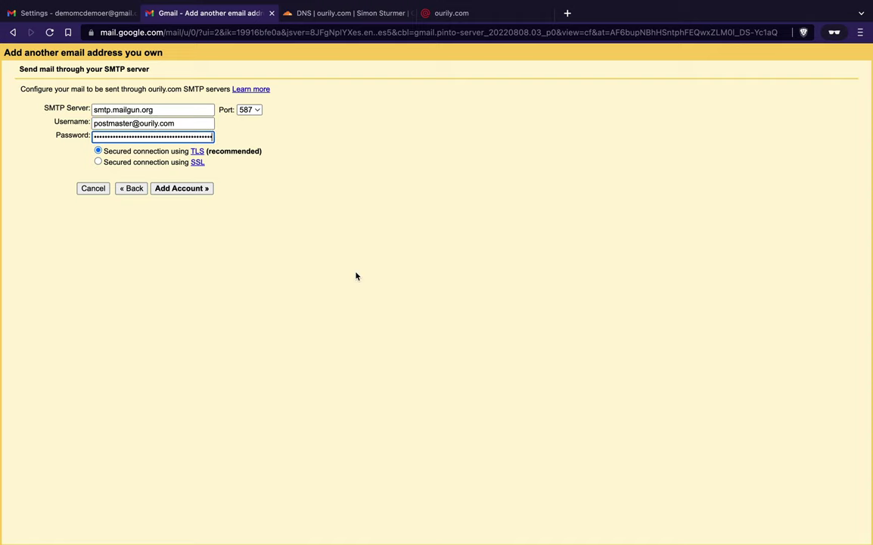
pyautogui.click(202, 190)
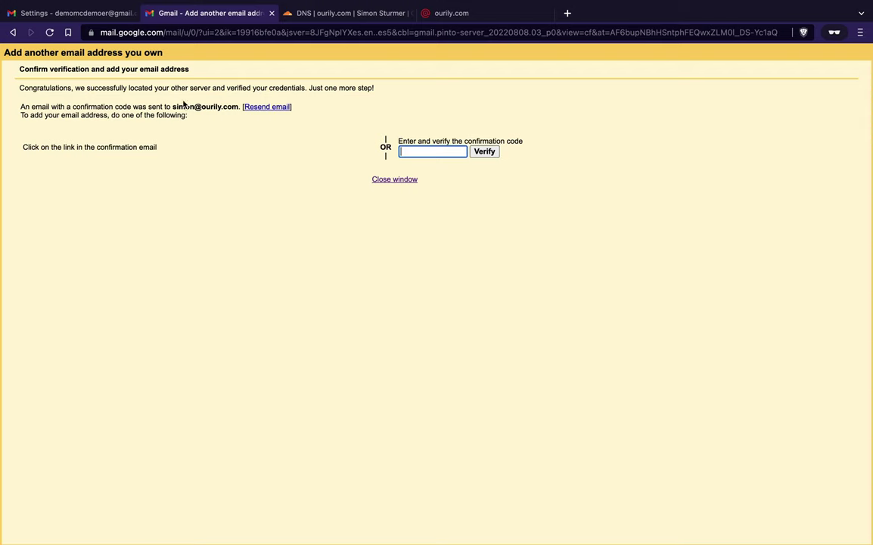
# Step: Paste the emailed confirmation code and verify the ourily.com send-as address
pyautogui.moveTo(173, 107); pyautogui.dragTo(238, 107)
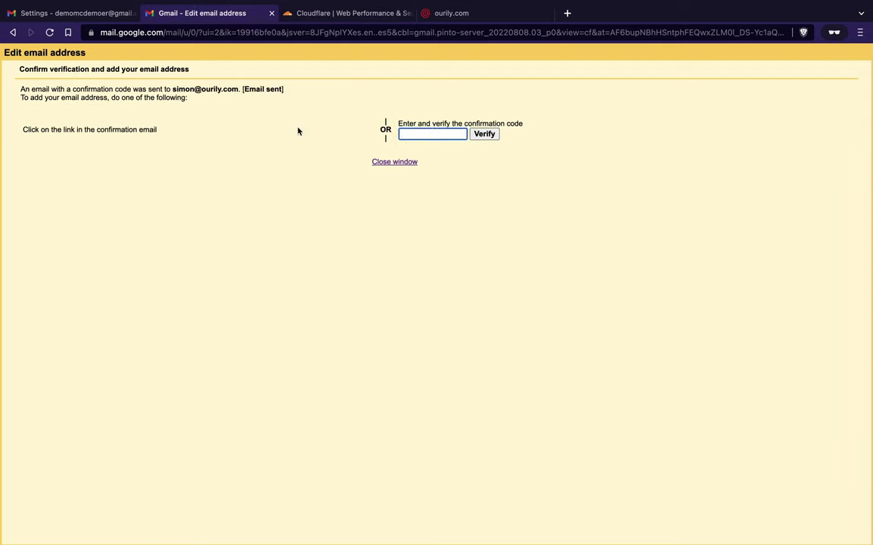
pyautogui.click(88, 13)
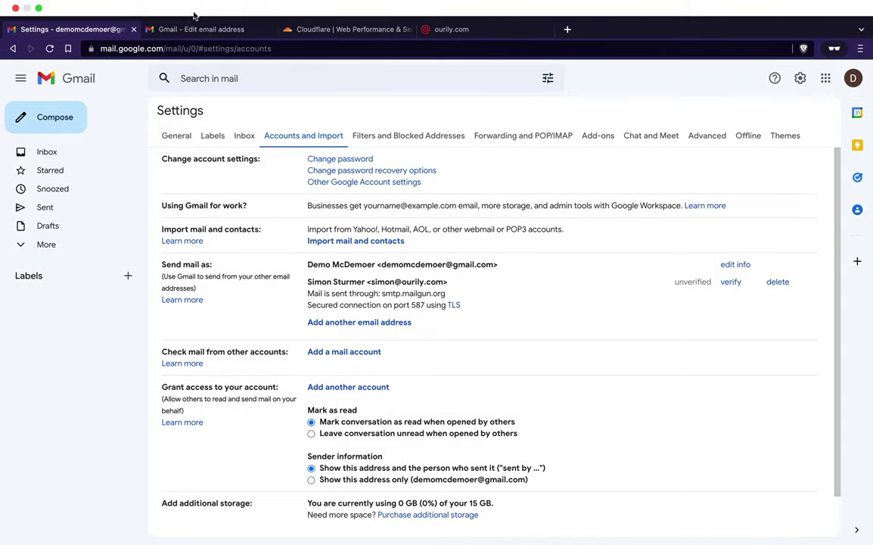
pyautogui.click(195, 29)
pyautogui.click(490, 134)
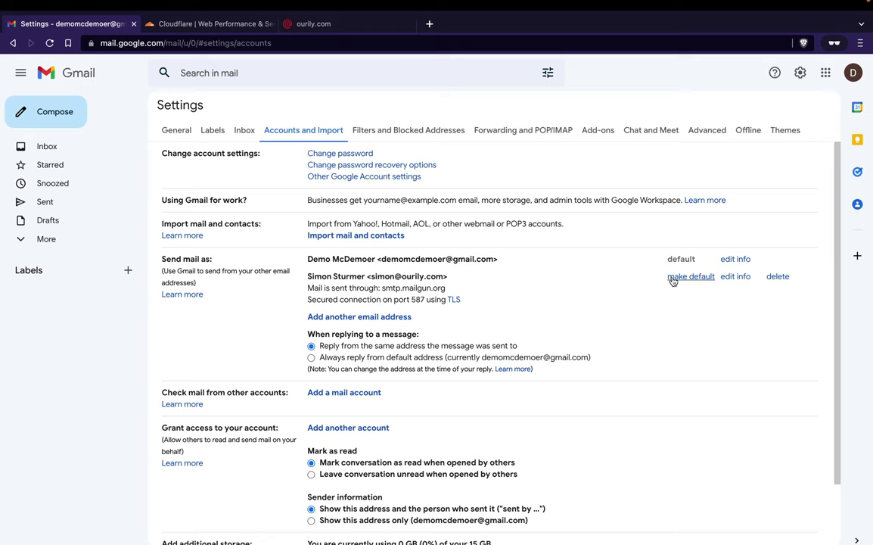
# Step: Make the ourily.com address the default send-as address, then return to the inbox
pyautogui.click(672, 278)
pyautogui.doubleClick(672, 277)
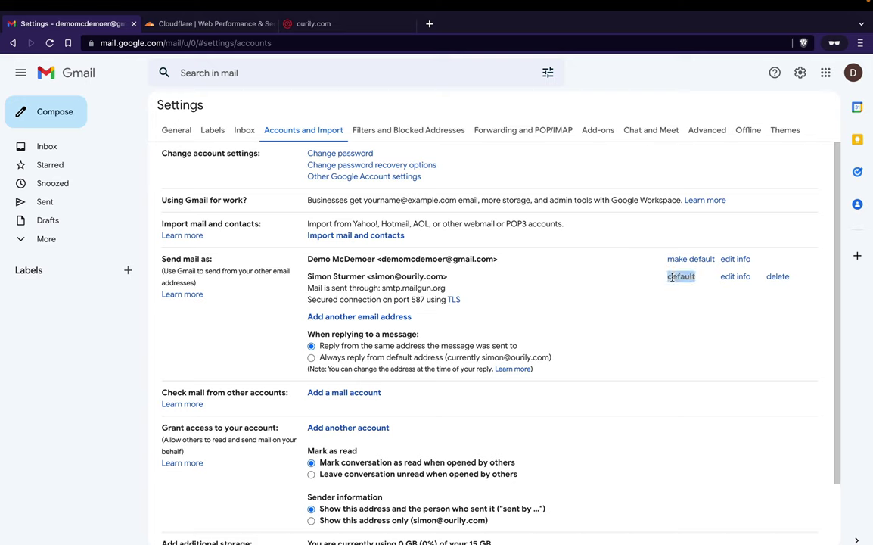
pyautogui.click(191, 270)
pyautogui.moveTo(162, 271); pyautogui.dragTo(195, 280)
pyautogui.click(229, 283)
pyautogui.scroll(-3, 426, 337)
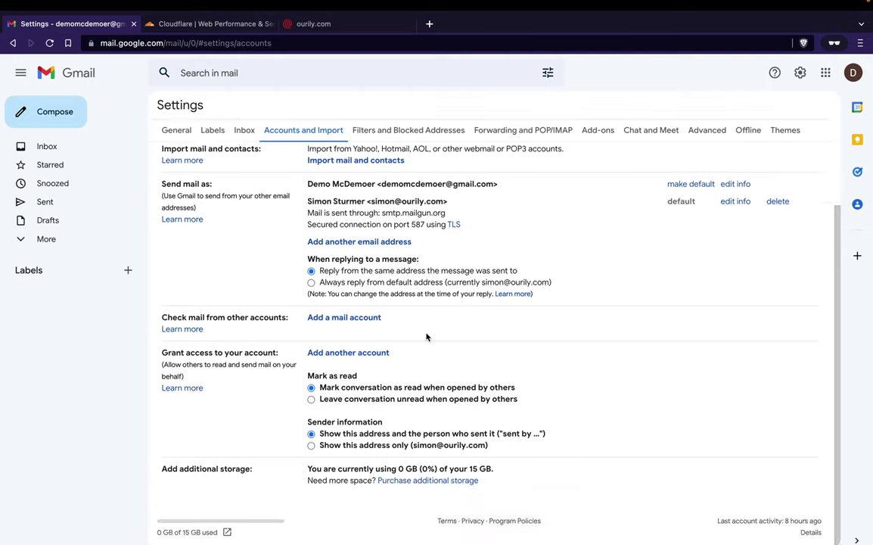
pyautogui.scroll(3, 426, 337)
pyautogui.click(44, 143)
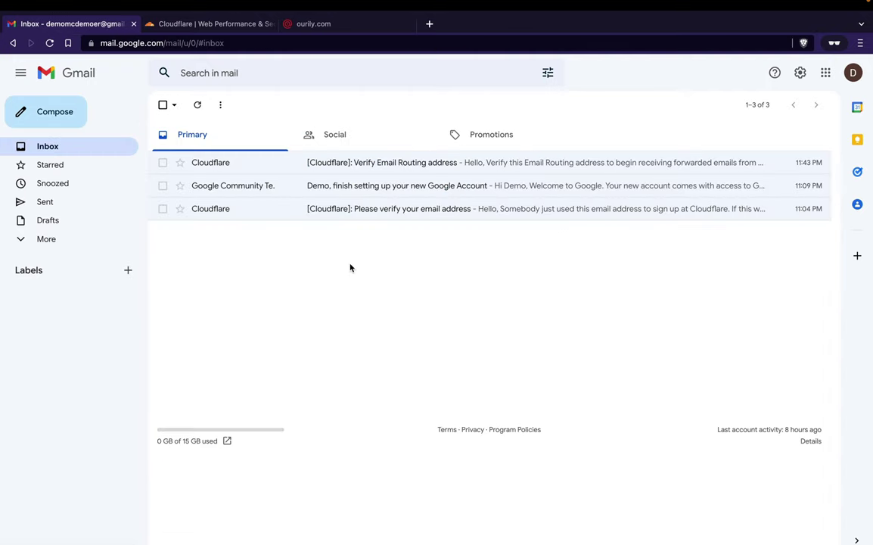
# Step: Send a message titled 'Test from Gmail' with body 'This is a test.' to the autocompleted recipient
pyautogui.click(43, 115)
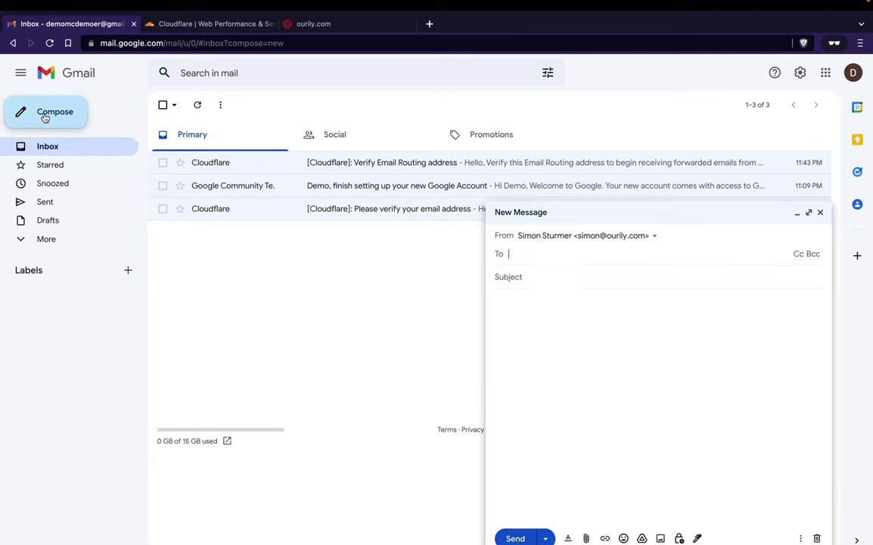
pyautogui.write('sstur')
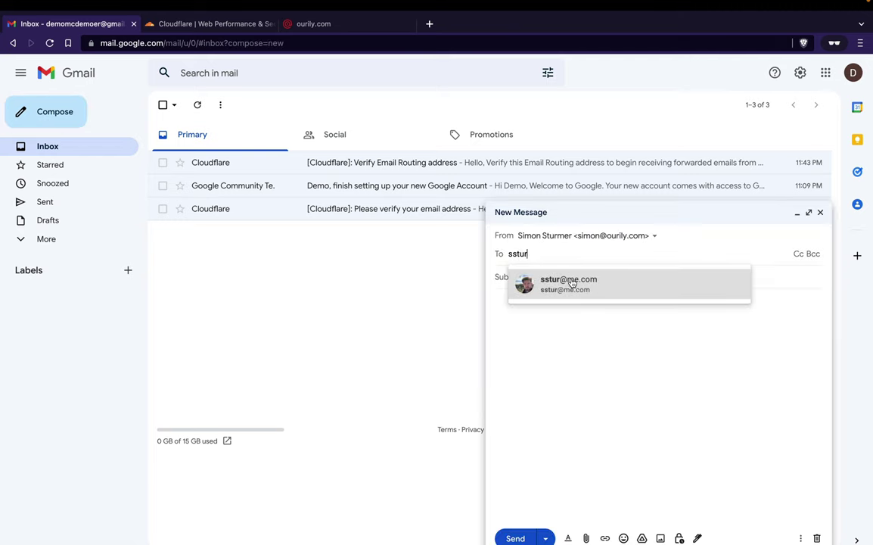
pyautogui.click(563, 285)
pyautogui.click(560, 287)
pyautogui.write('Test from Gmail')
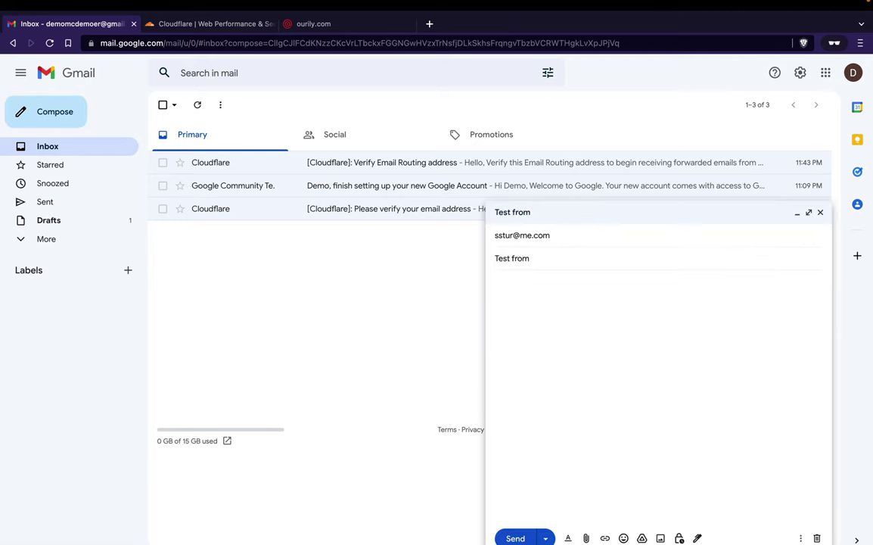
pyautogui.press('Tab')
pyautogui.write('This is a test.')
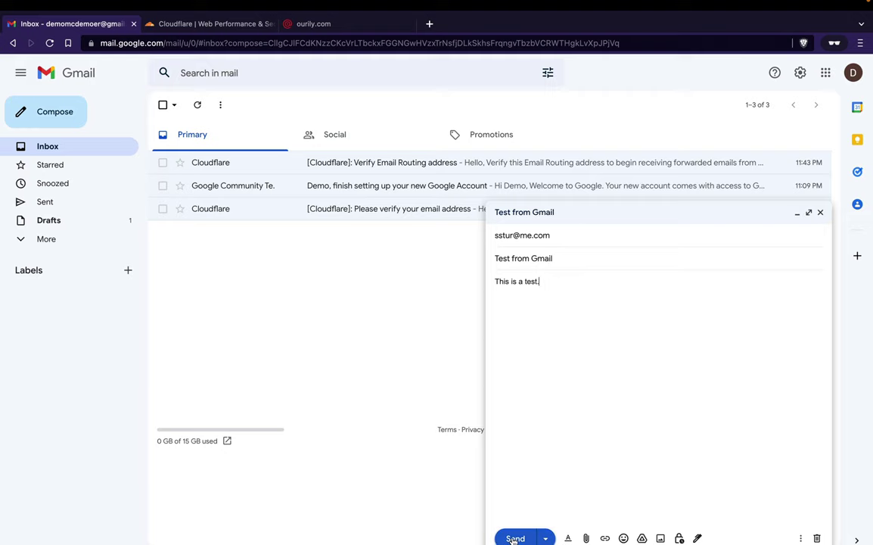
pyautogui.click(514, 538)
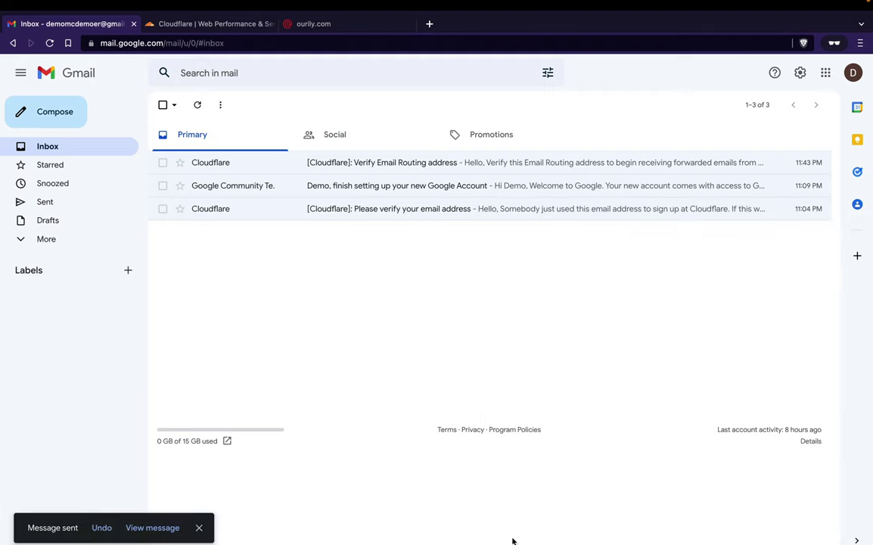